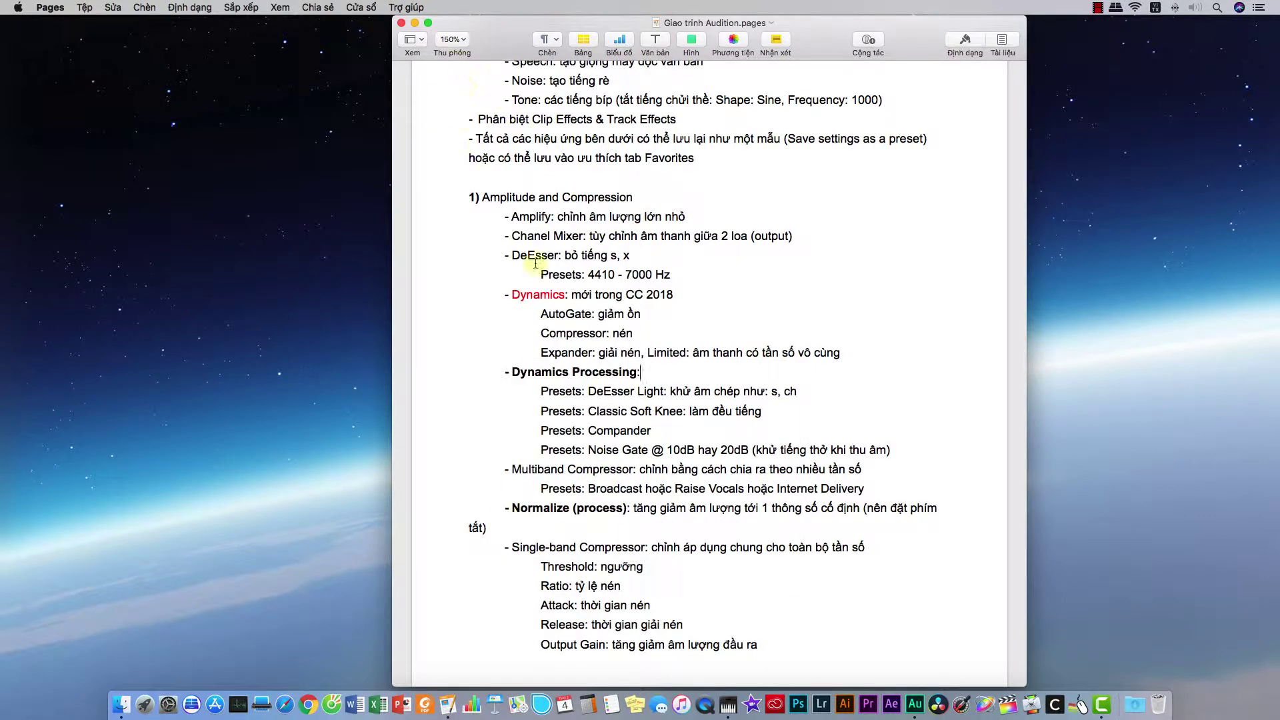
- Review the Amplitude and Compression section of the course notes, minimize the document and switch to Adobe Audition
scroll(542, 294, "up", 4)
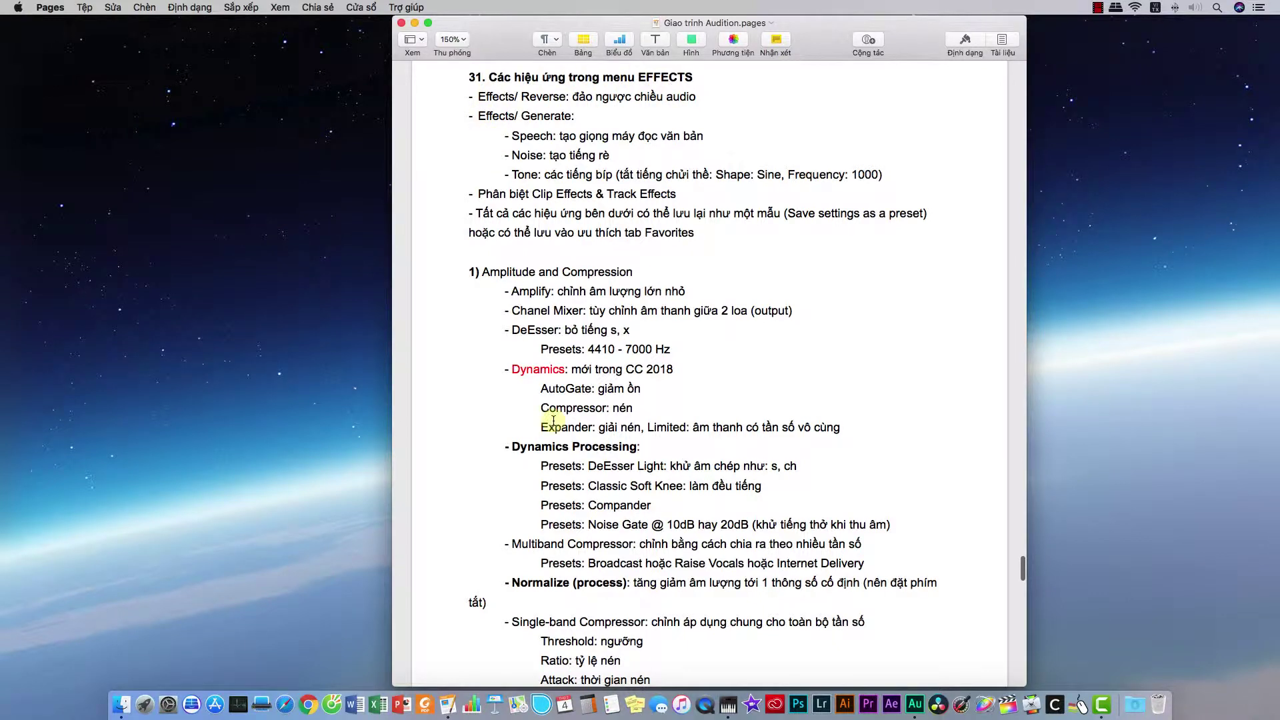
scroll(553, 420, "down", 5)
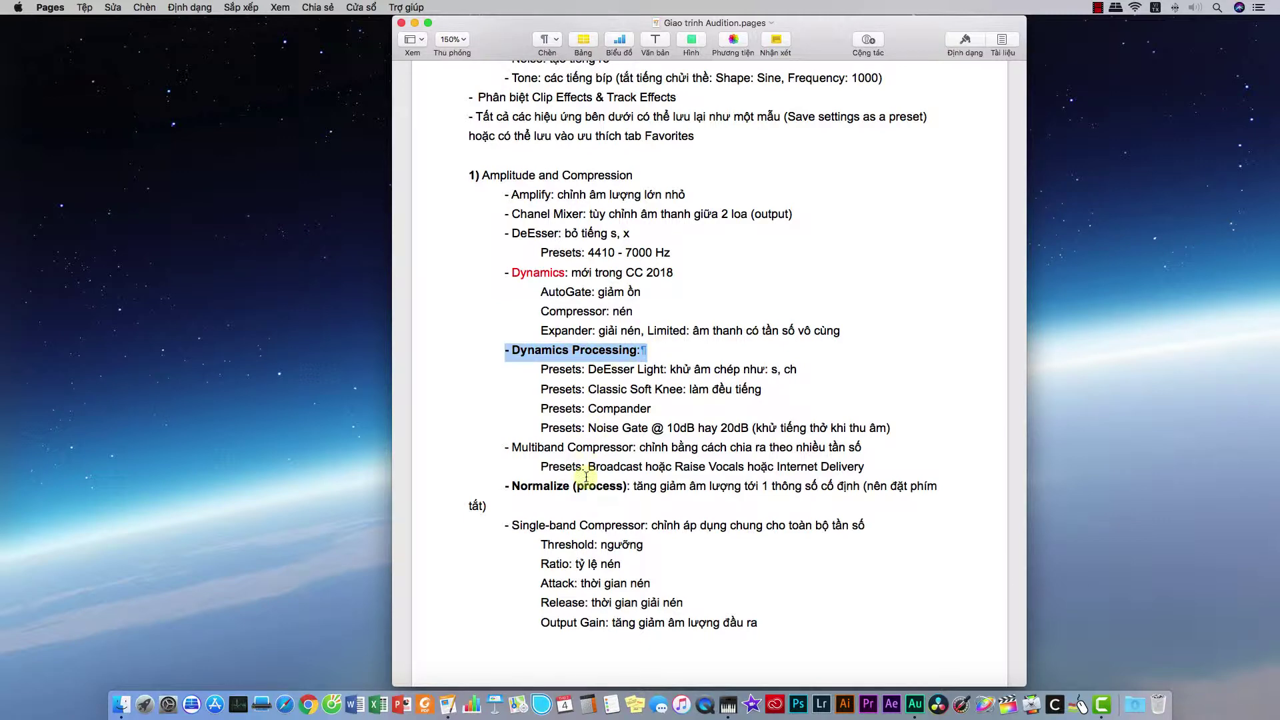
scroll(586, 477, "down", 2)
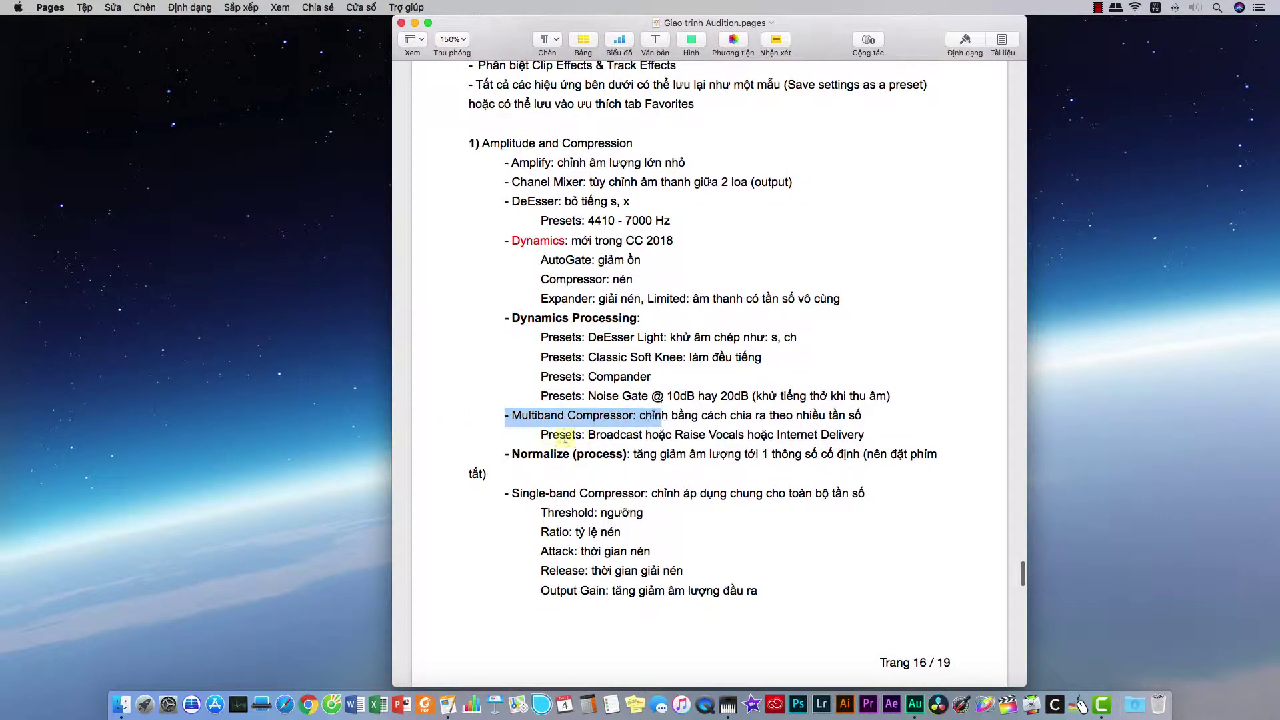
left_click(414, 23)
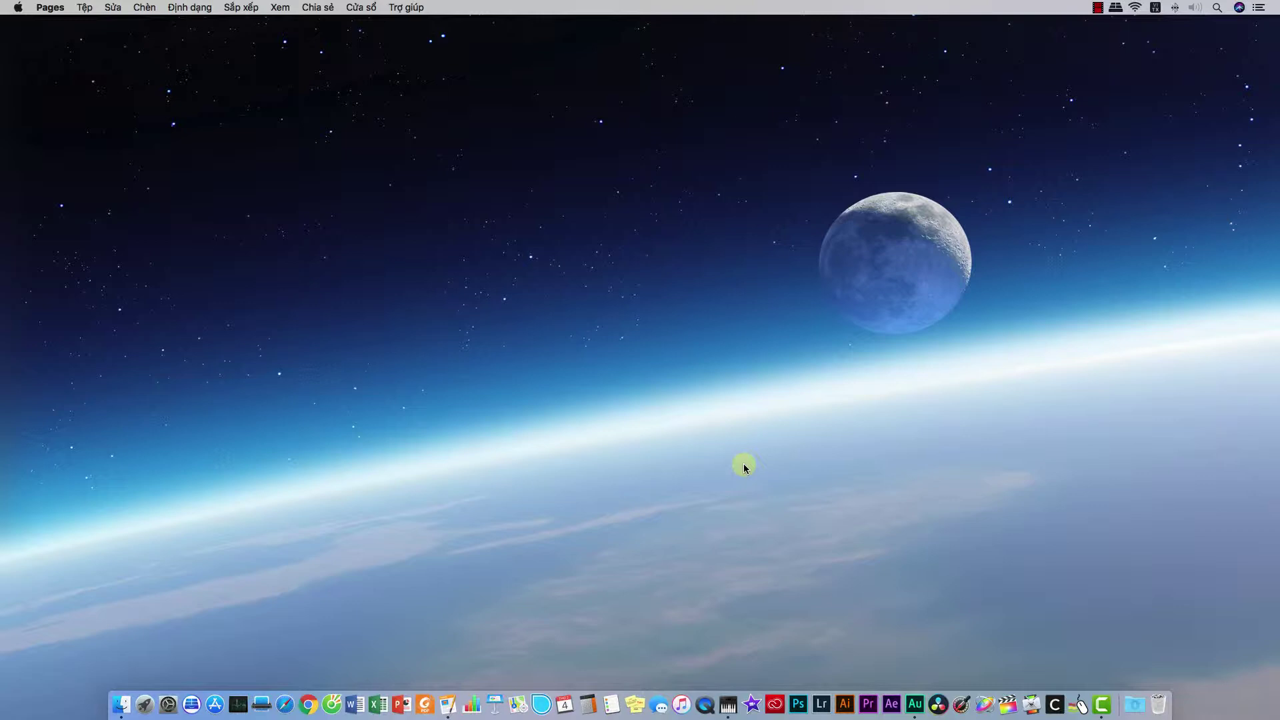
left_click(913, 699)
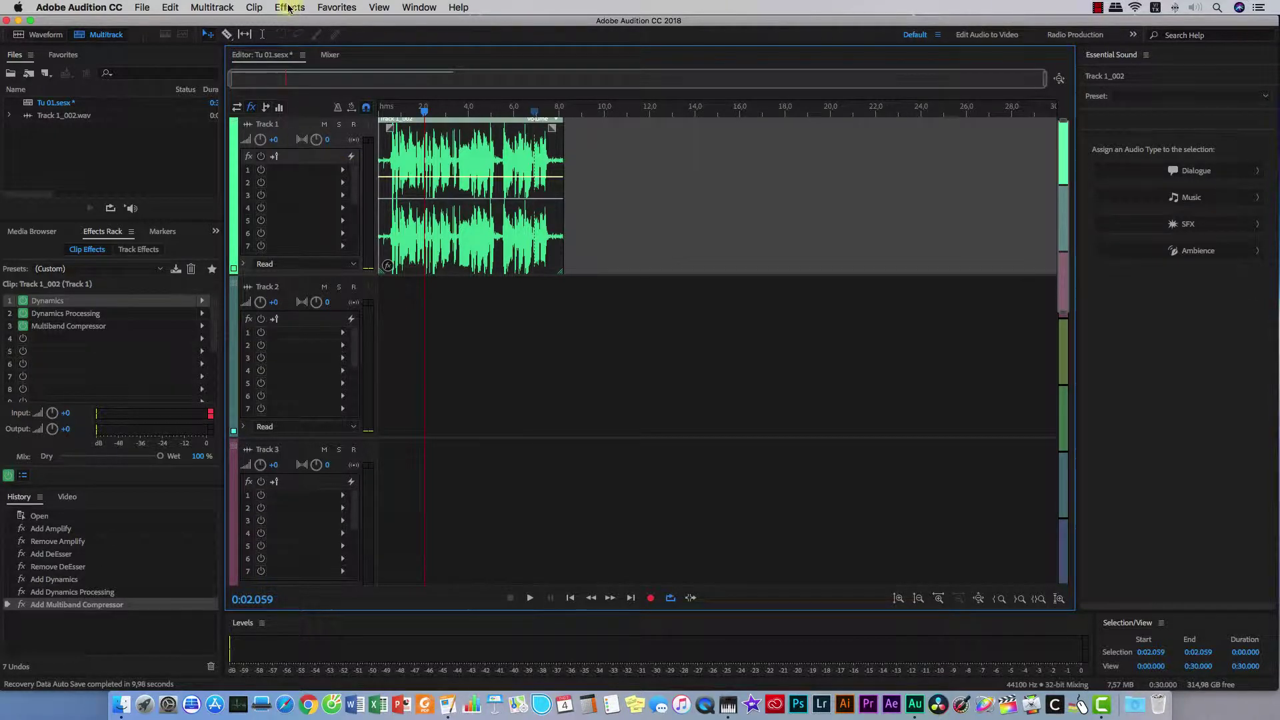
- Add a Dynamics Processing effect to the Track 1 clip, inspect its graph points and close the effect window
left_click(146, 11)
mouse_move(180, 27)
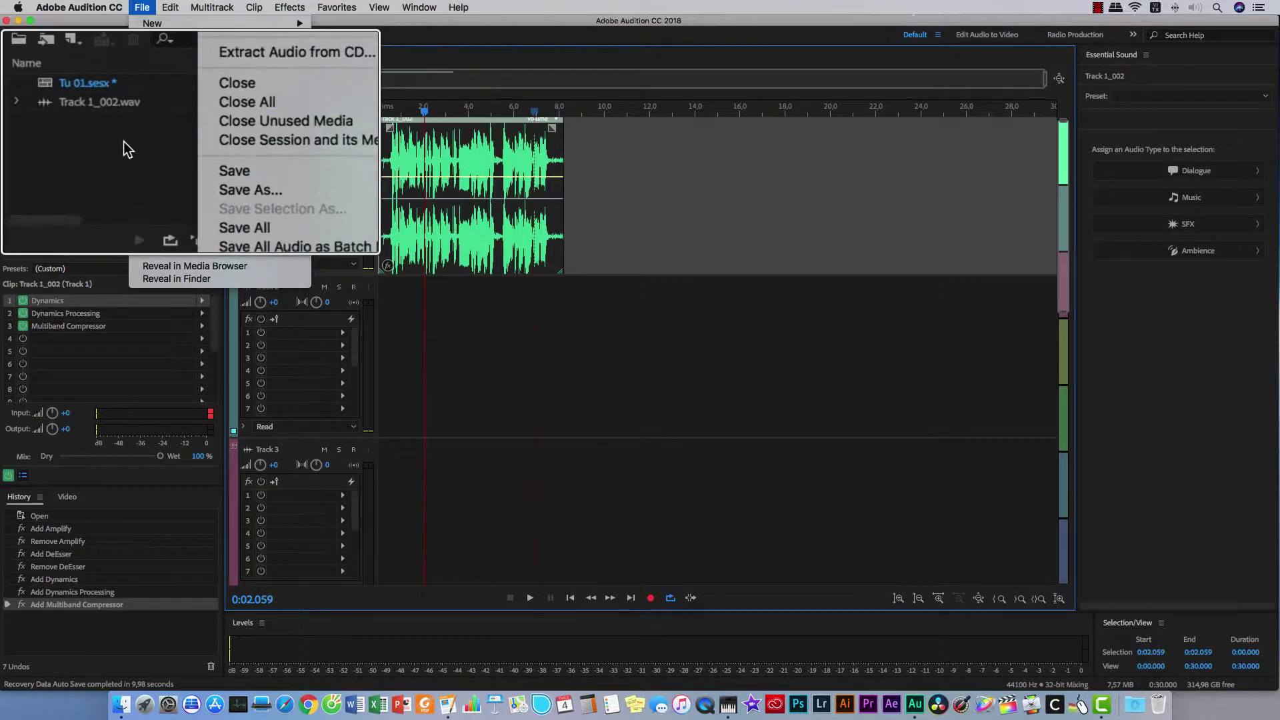
mouse_move(291, 8)
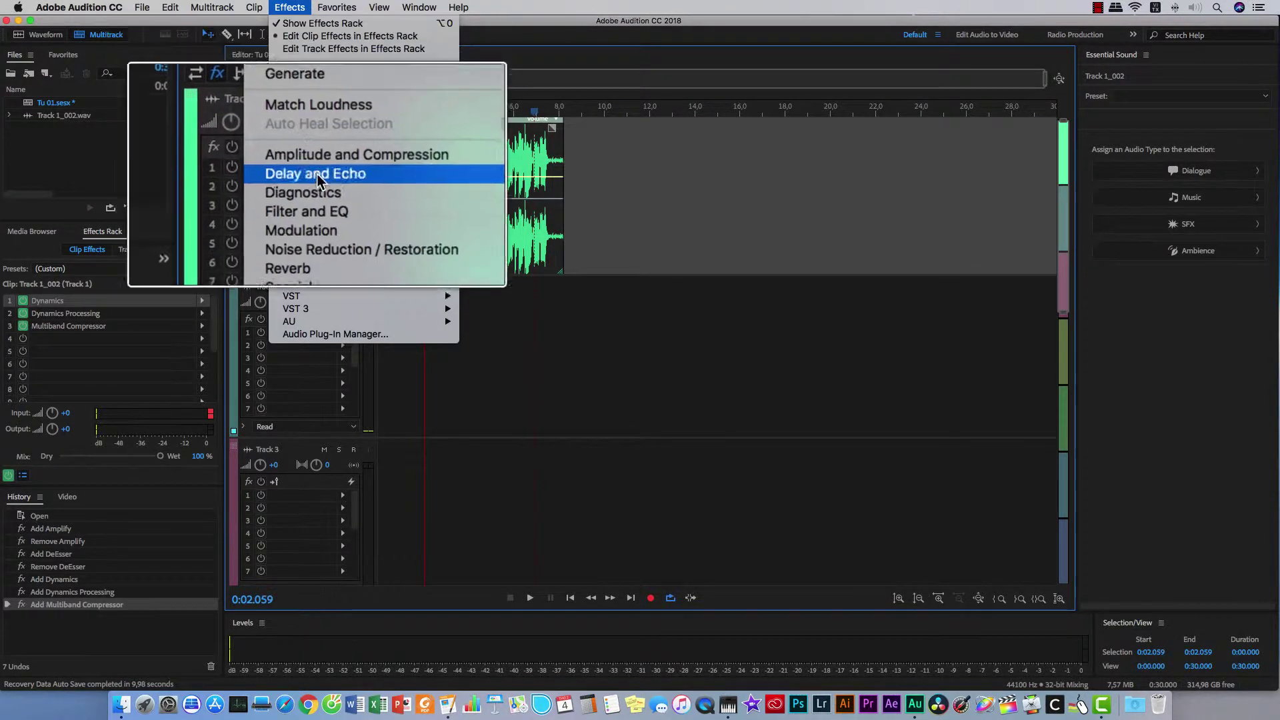
mouse_move(363, 162)
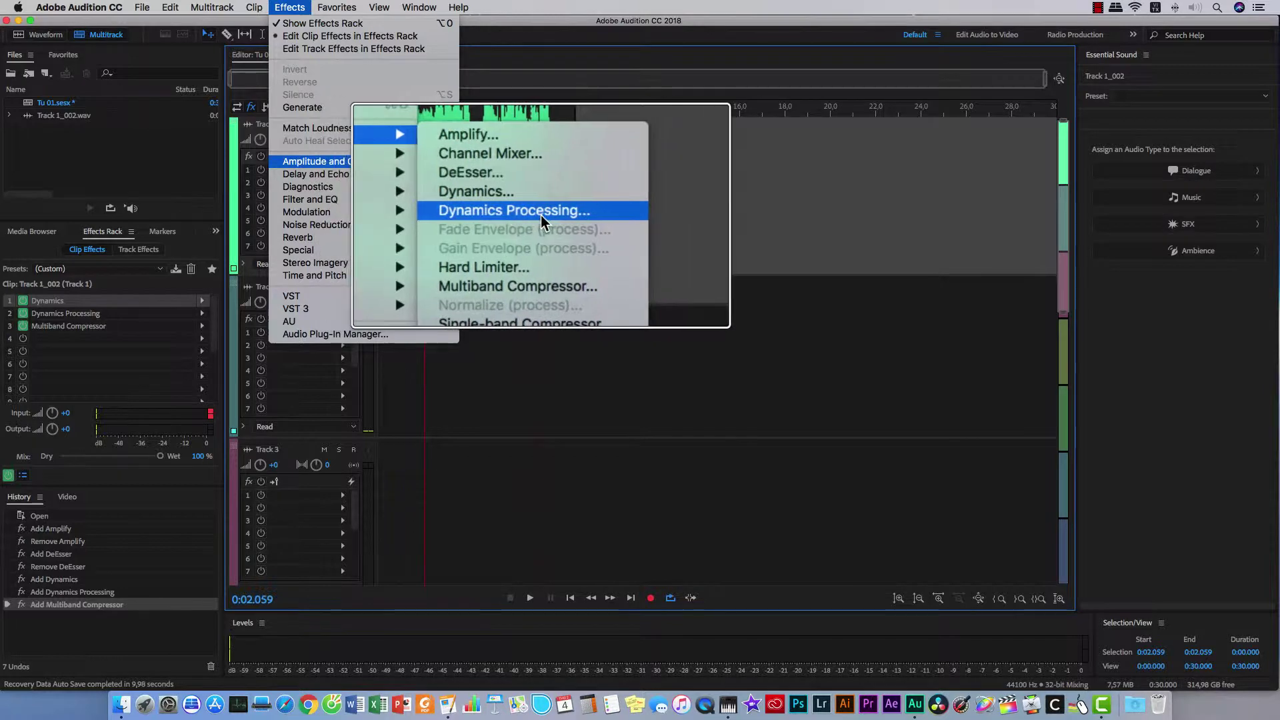
left_click(511, 215)
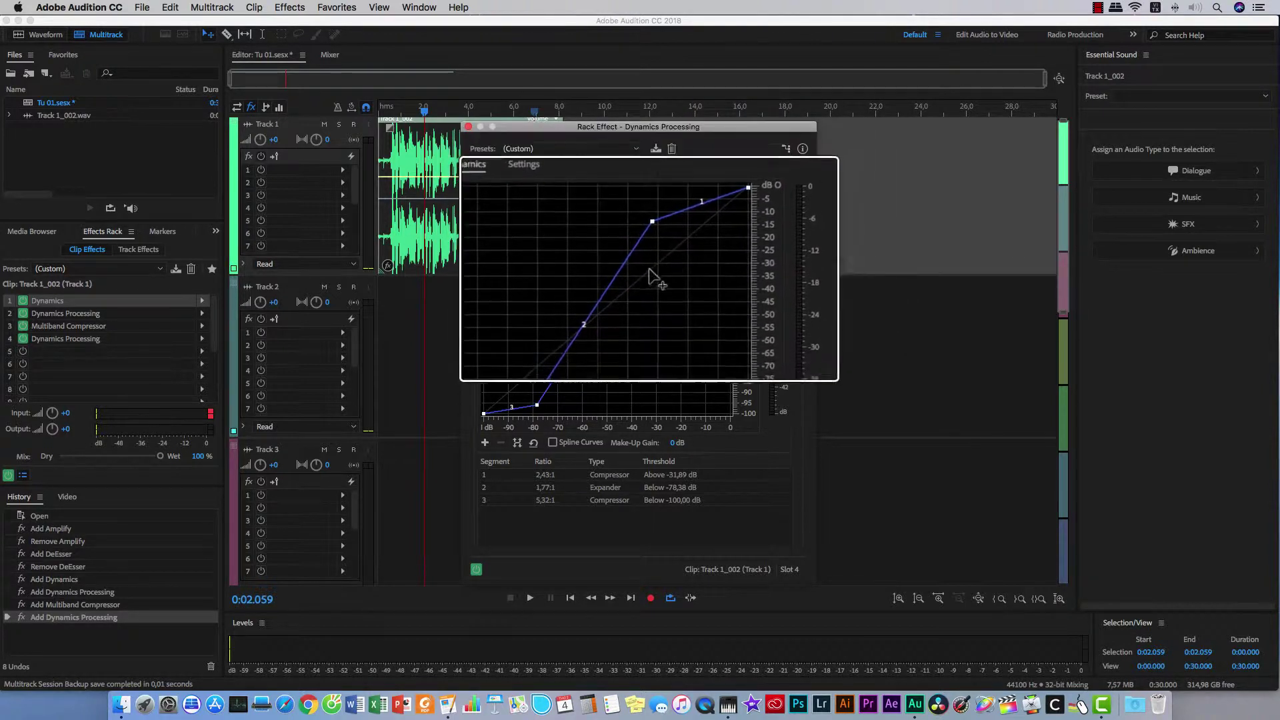
mouse_move(653, 230)
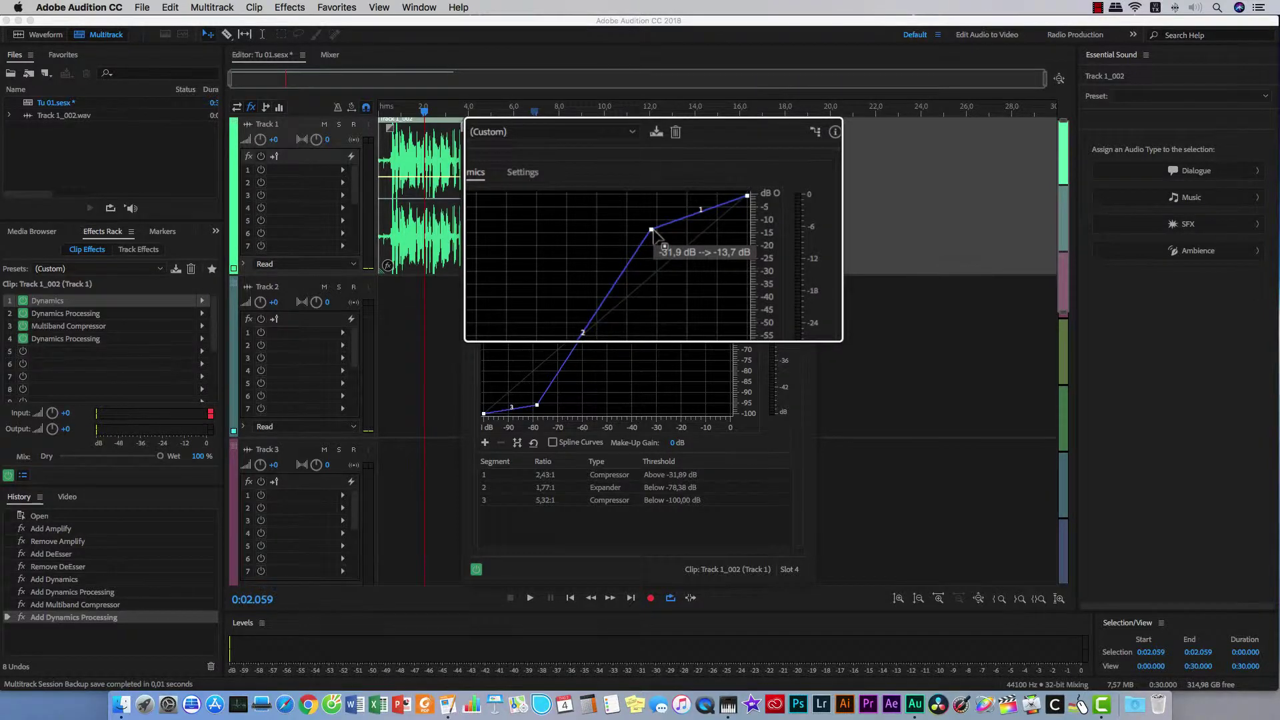
mouse_move(537, 405)
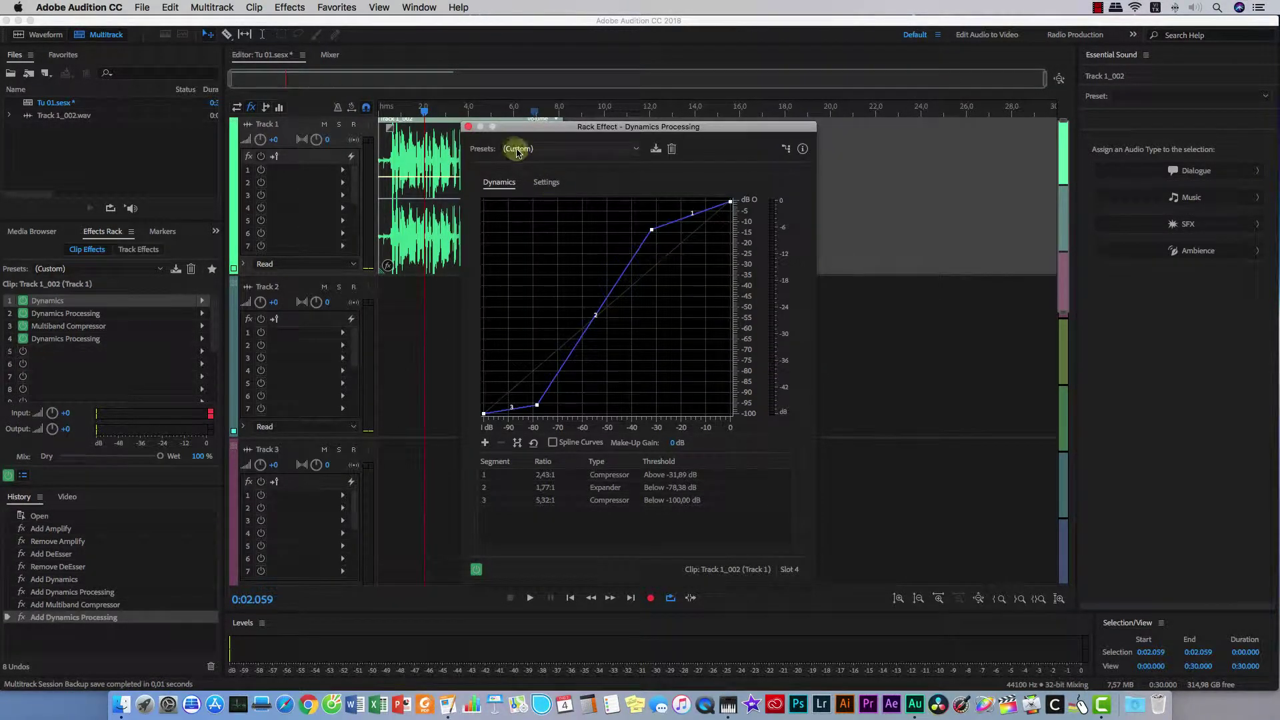
left_click(469, 128)
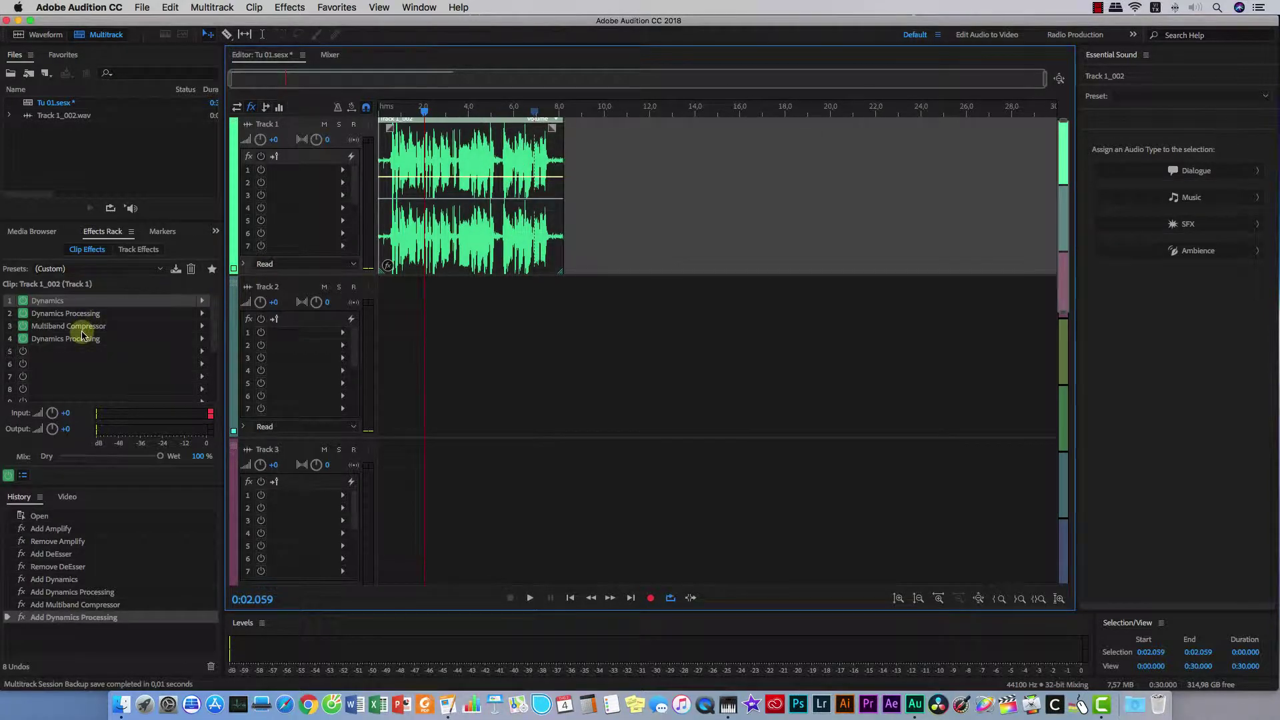
- Remove all effects in slots 1 to 4 from the Track 1 clip's Effects Rack
left_click(83, 339)
left_click(90, 306, "shift")
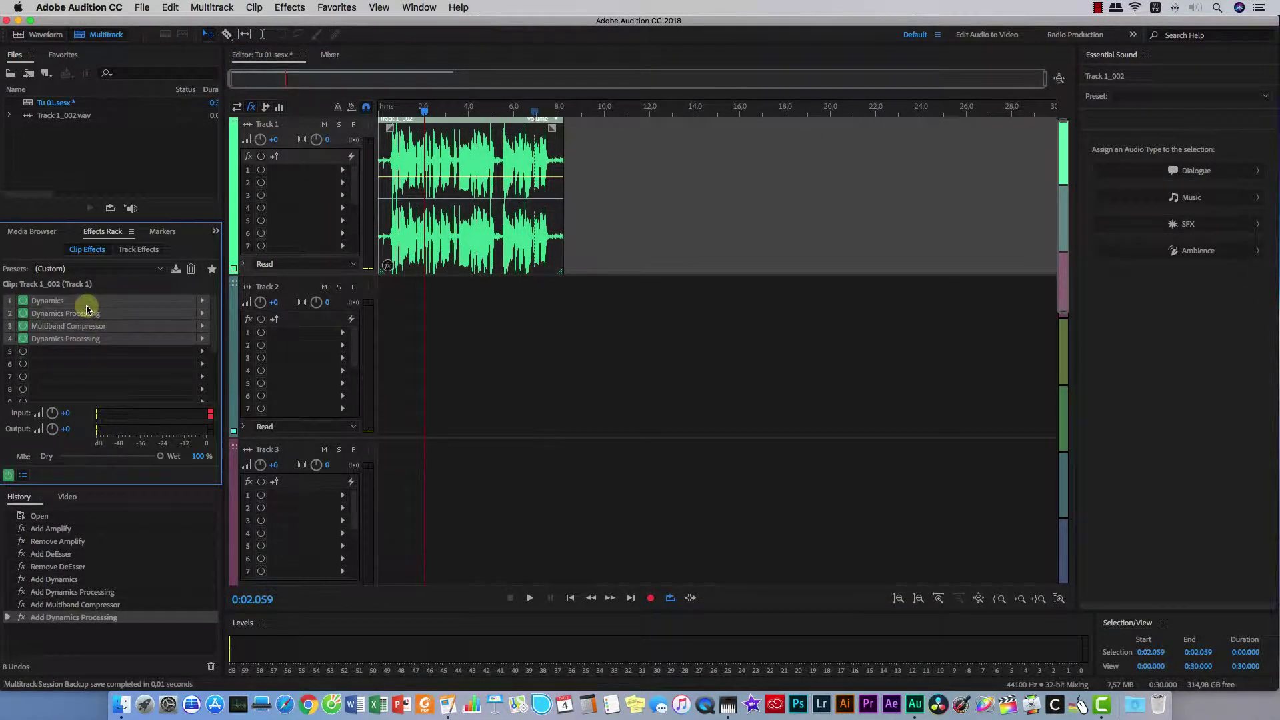
key("Delete")
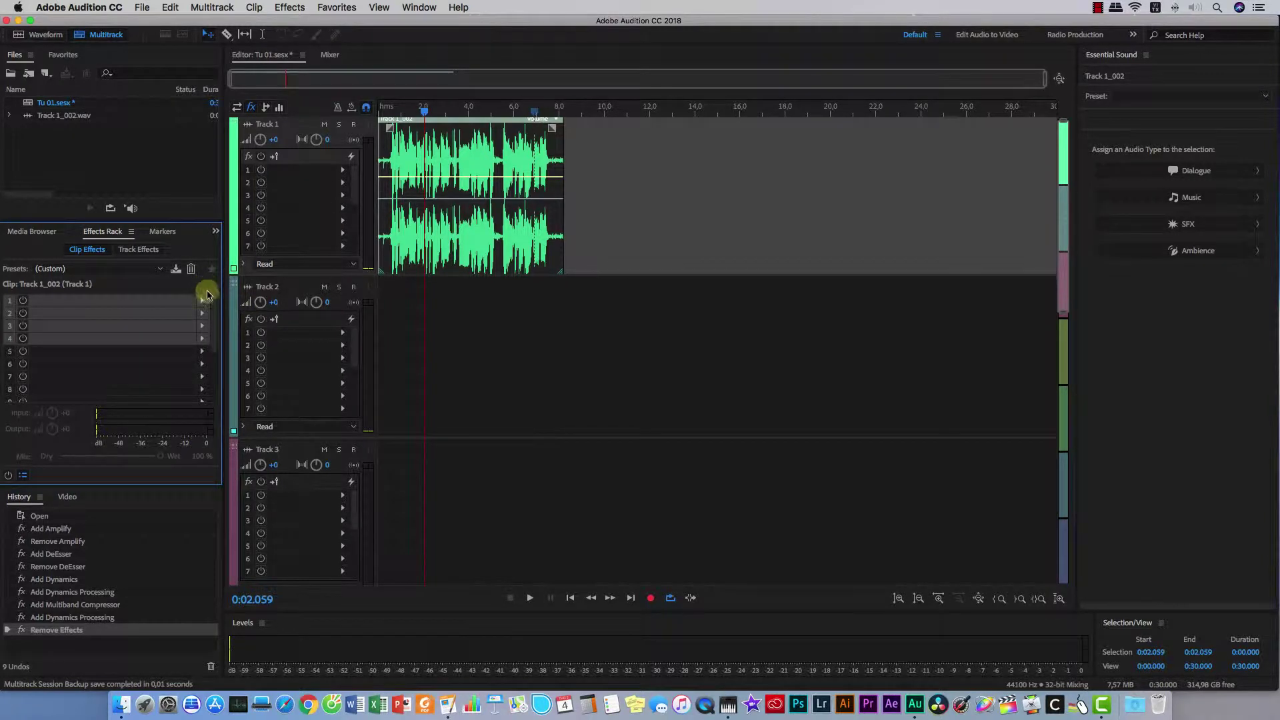
left_click(136, 328)
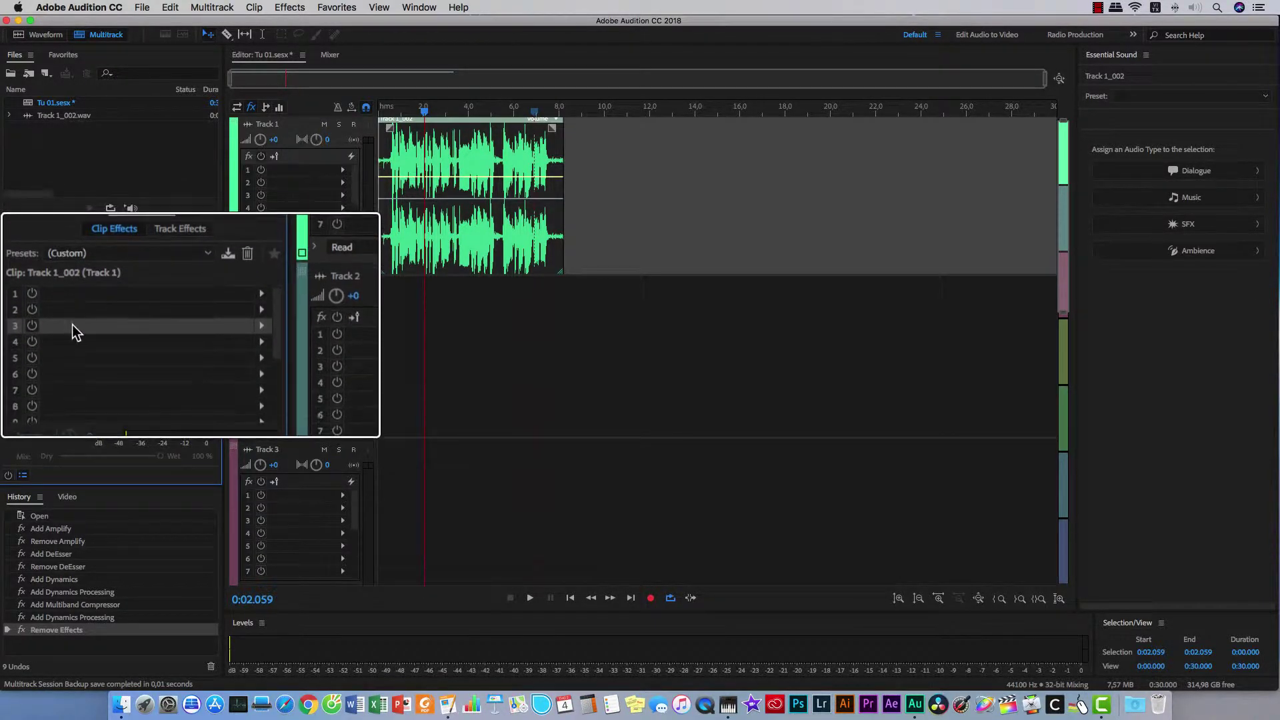
left_click(89, 307)
- Add a Multiband Compressor effect to the Track 1 clip and shift its window slightly
left_click(289, 7)
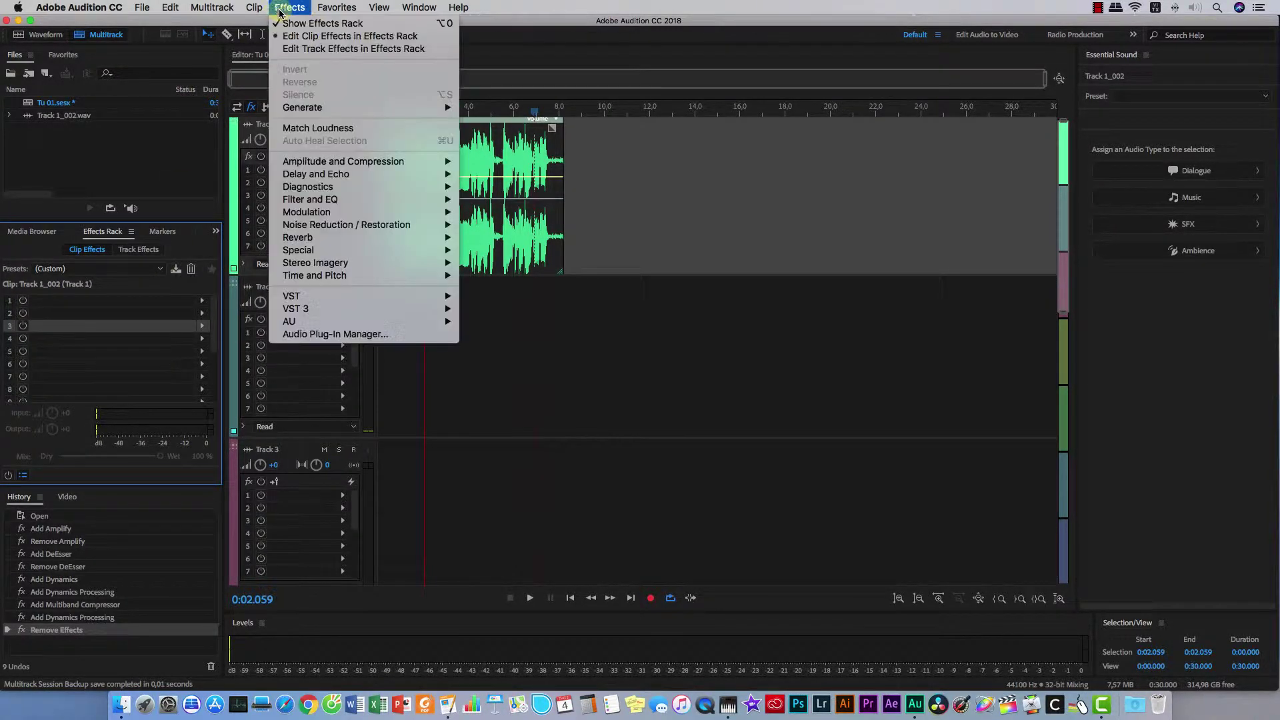
mouse_move(385, 166)
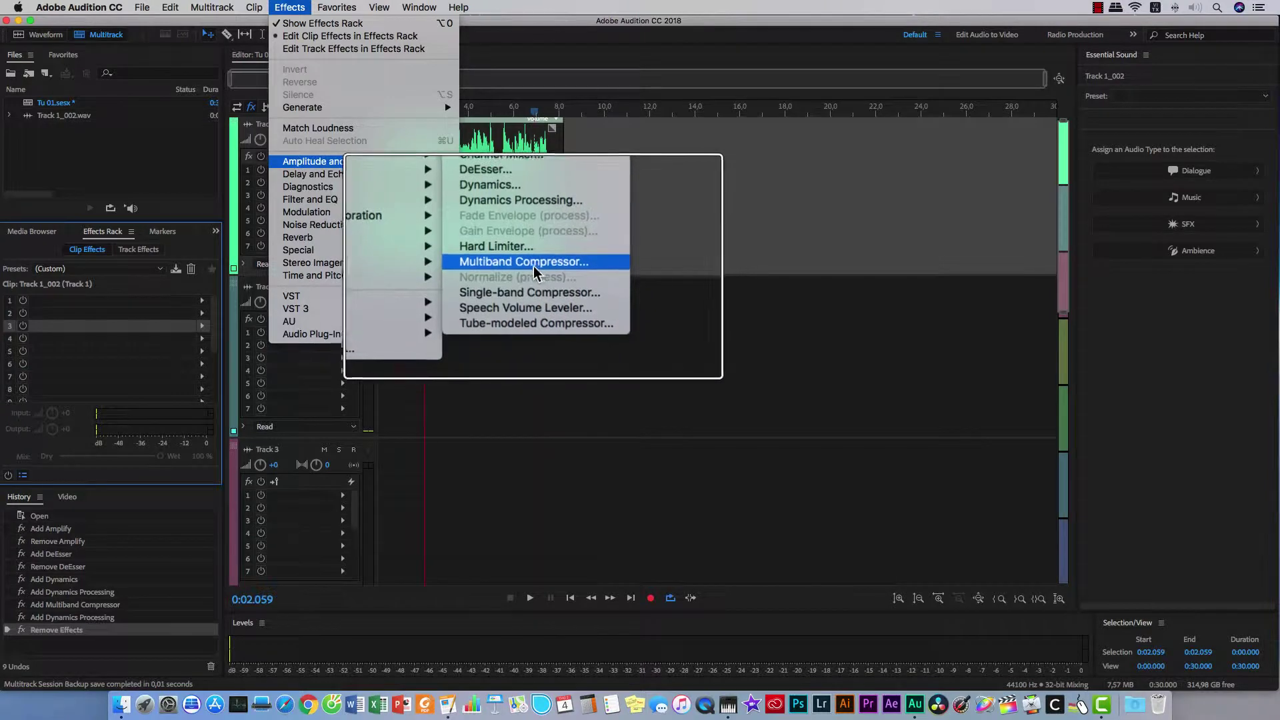
left_click(517, 262)
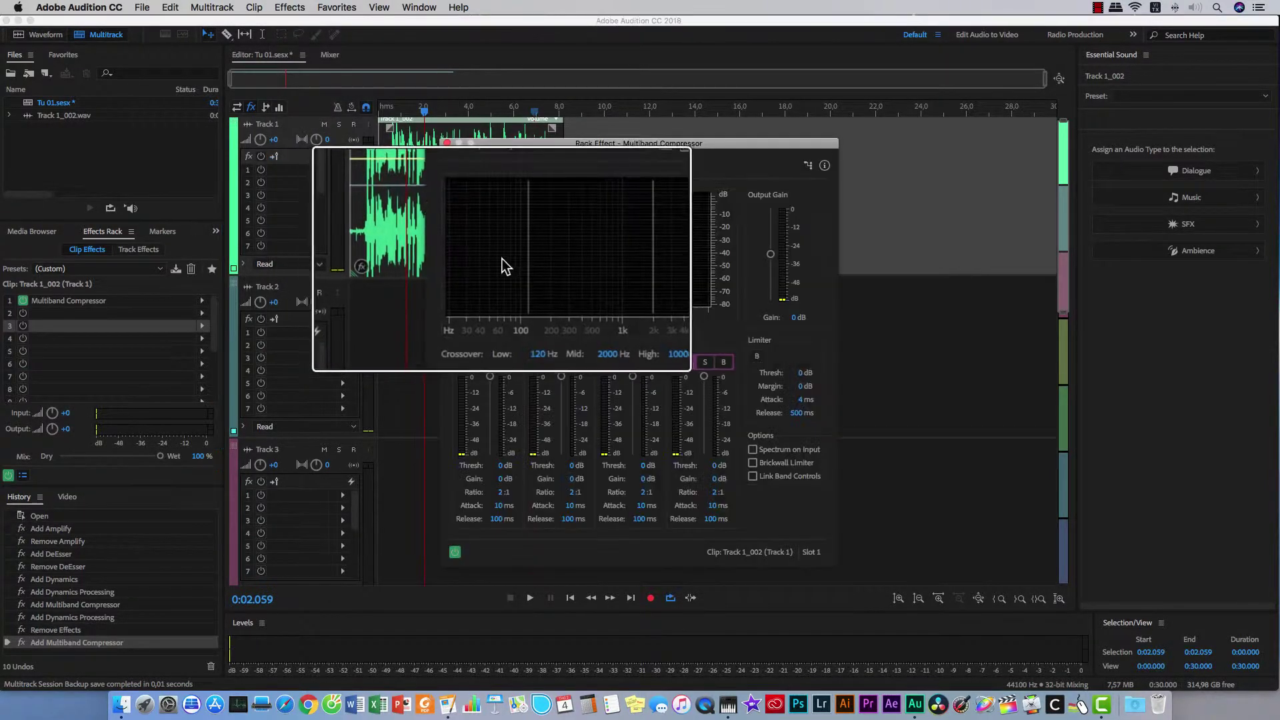
left_click_drag(586, 145, 568, 141)
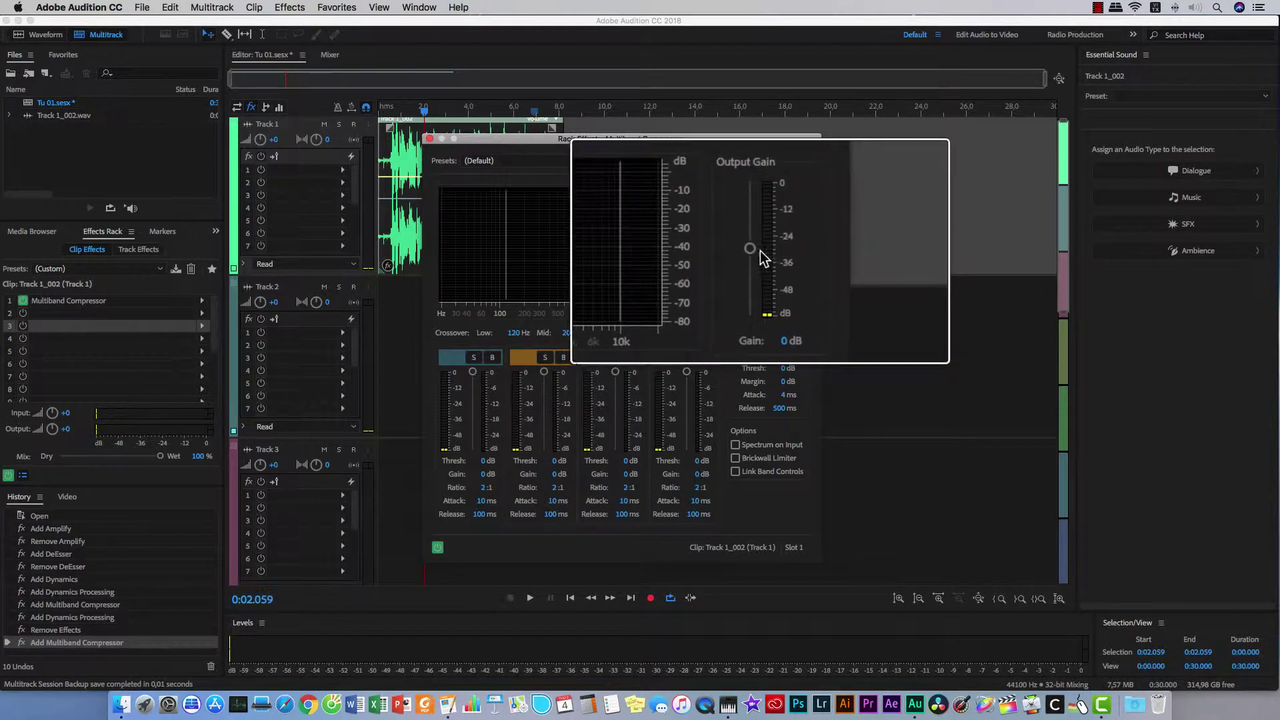
- Try an Output Gain of 11 dB and a High crossover of about 8388 Hz, restoring them to 0 dB and 10000 Hz
left_click_drag(760, 252, 754, 222)
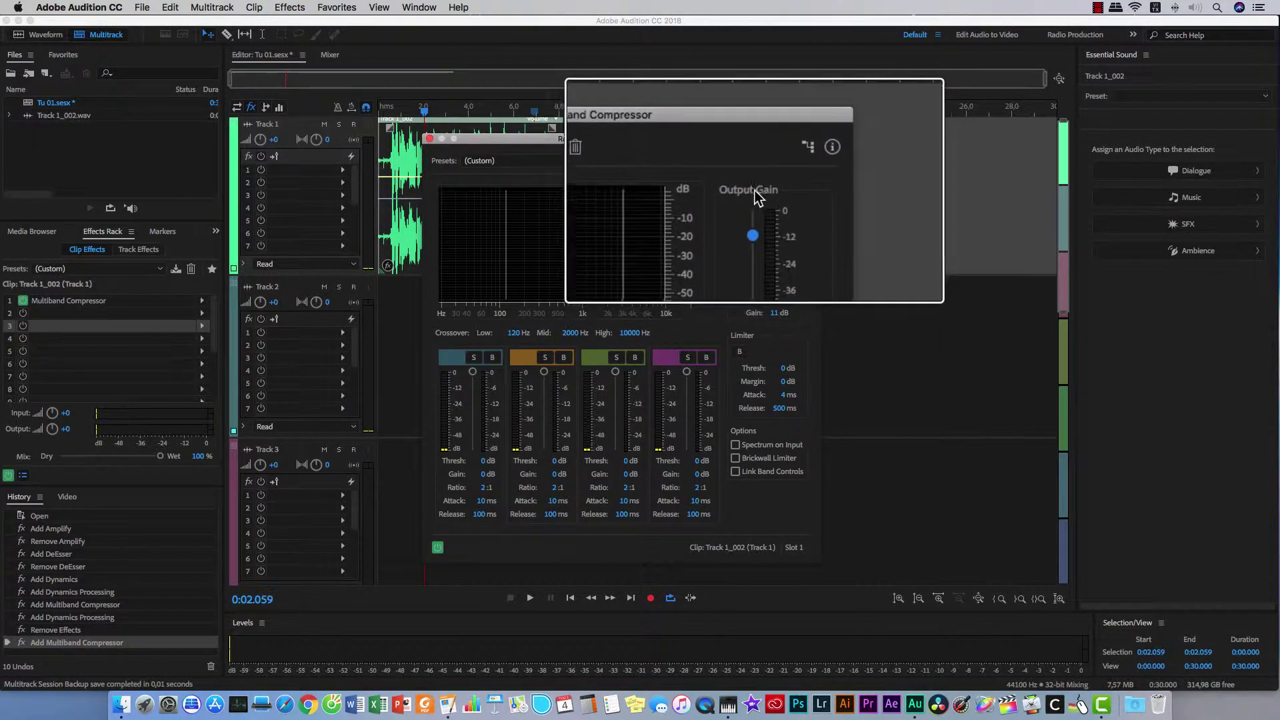
mouse_move(748, 234)
left_mouse_down()
mouse_move(756, 224)
mouse_move(755, 285)
mouse_move(757, 229)
mouse_move(756, 273)
mouse_move(755, 255)
left_mouse_up()
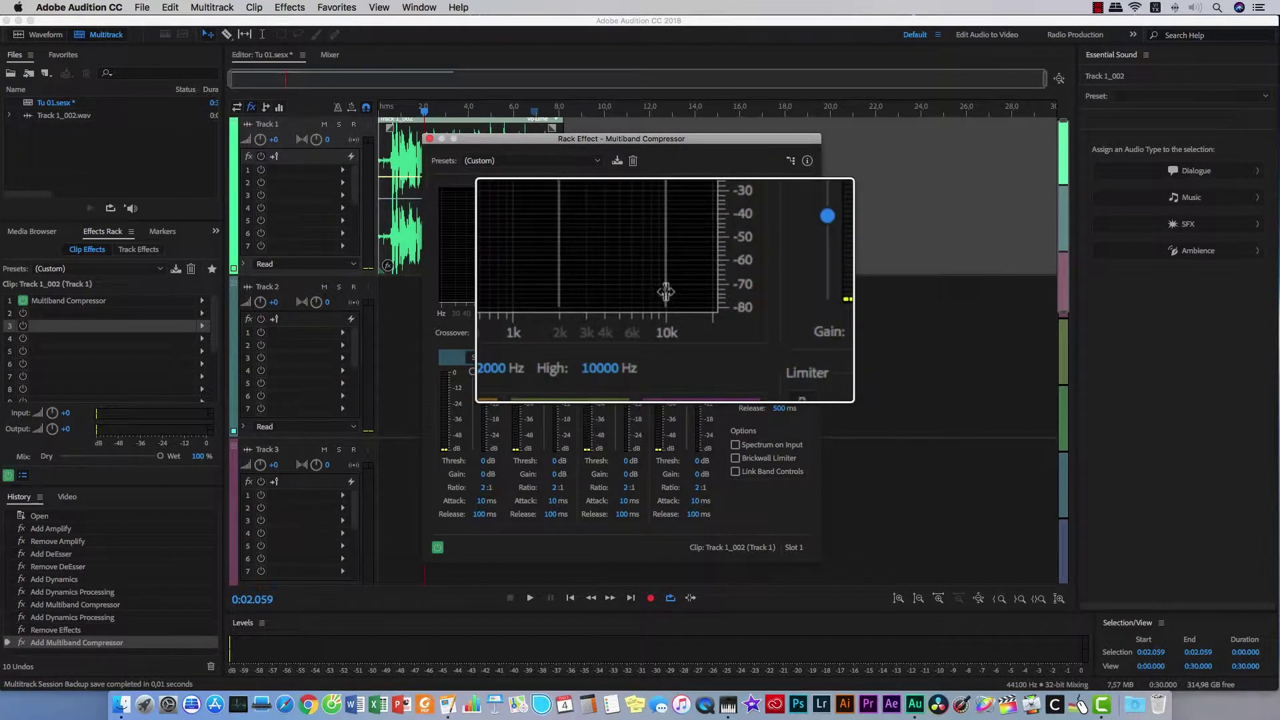
mouse_move(666, 291)
left_mouse_down()
mouse_move(678, 291)
mouse_move(663, 286)
mouse_move(623, 354)
mouse_move(649, 295)
mouse_move(679, 297)
mouse_move(664, 300)
left_mouse_up()
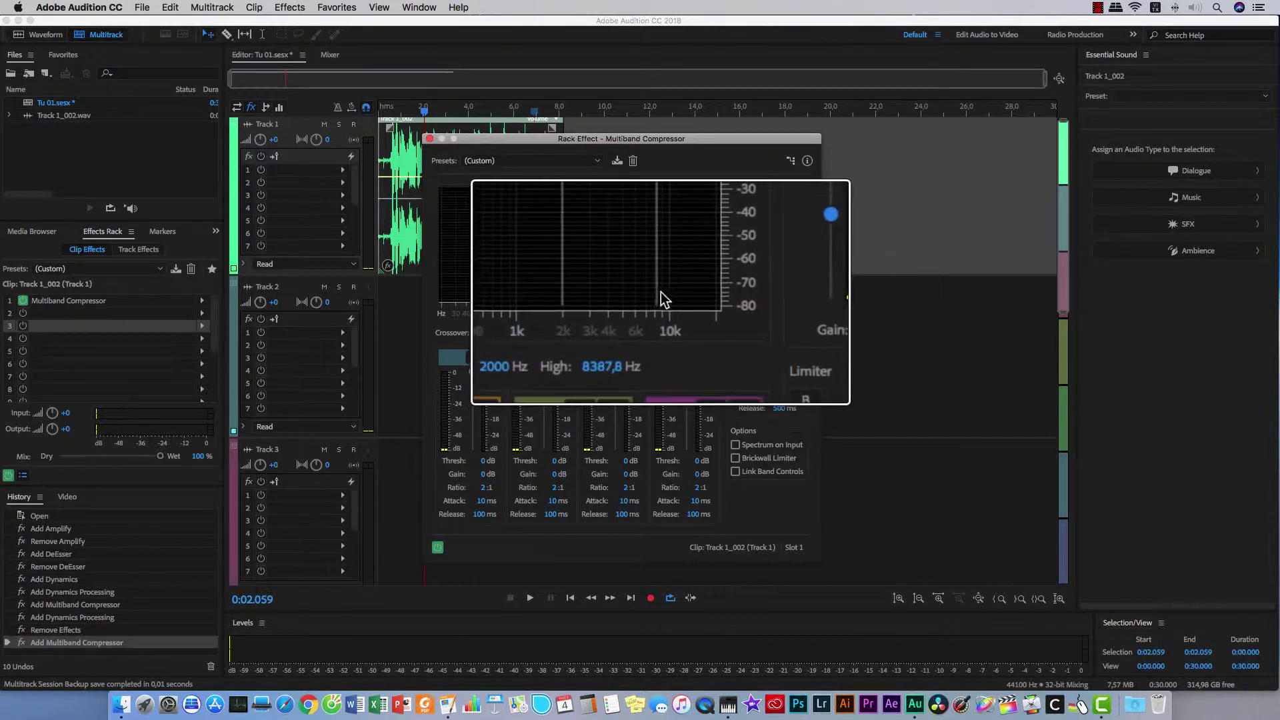
left_click(627, 332)
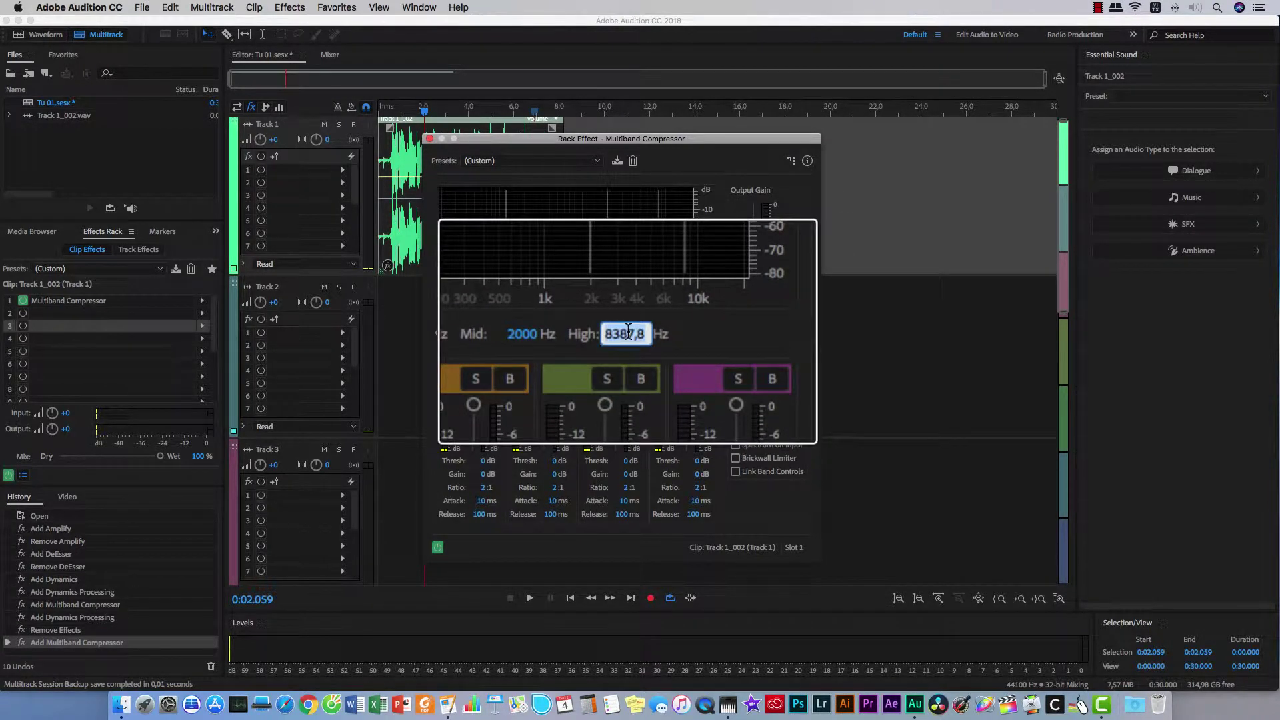
type("10000")
key("Return")
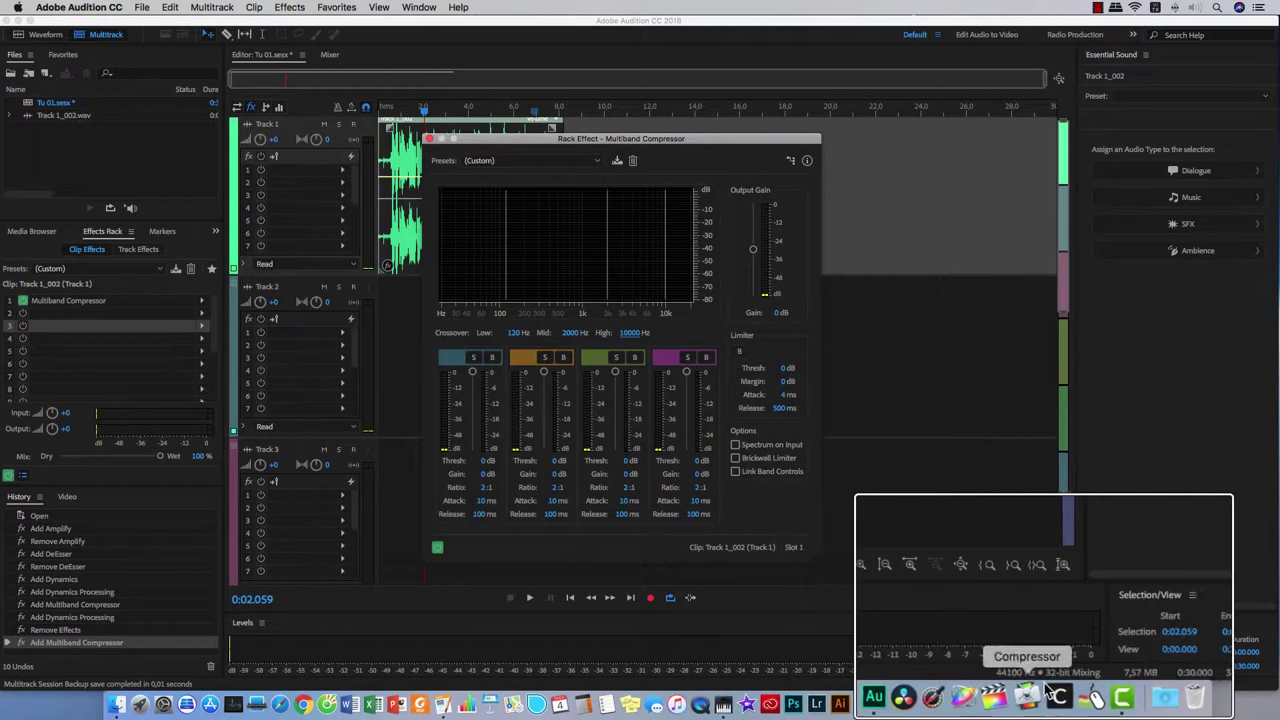
- Switch to Draw on My Screen EZ, mark the compressor's four frequency bands with red strokes, and return to Adobe Audition
left_click(1080, 703)
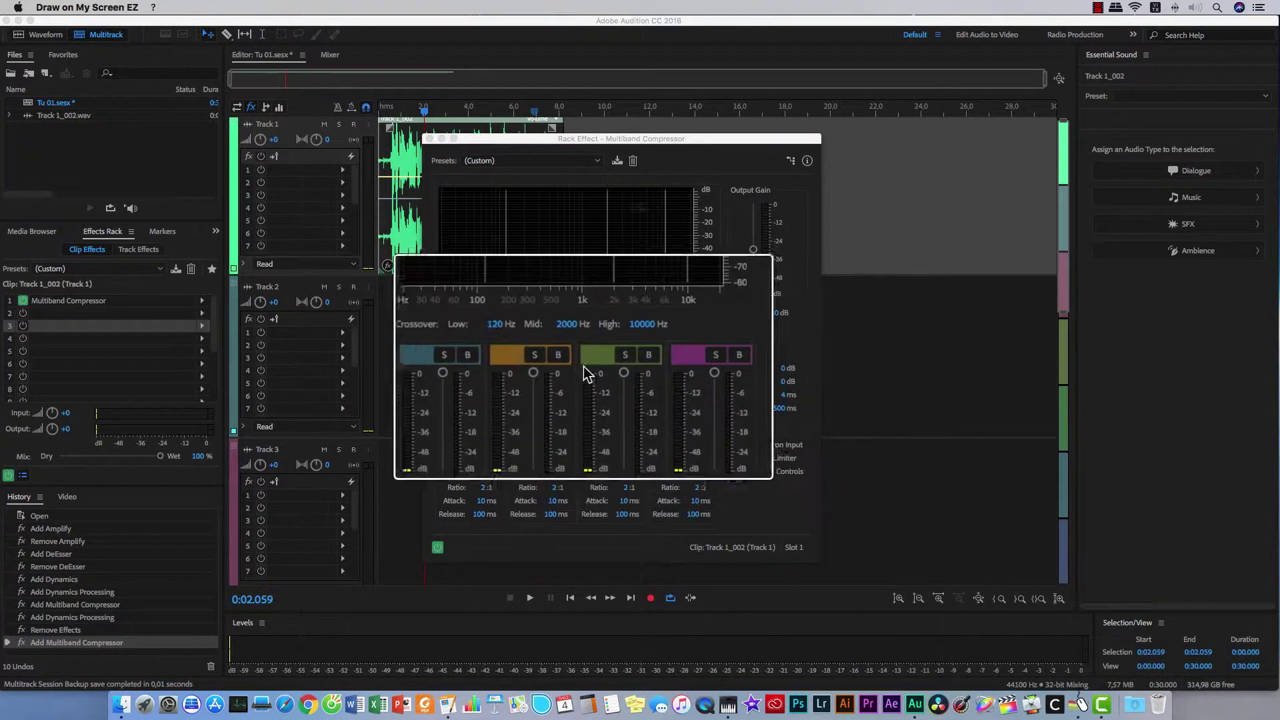
left_click(737, 242)
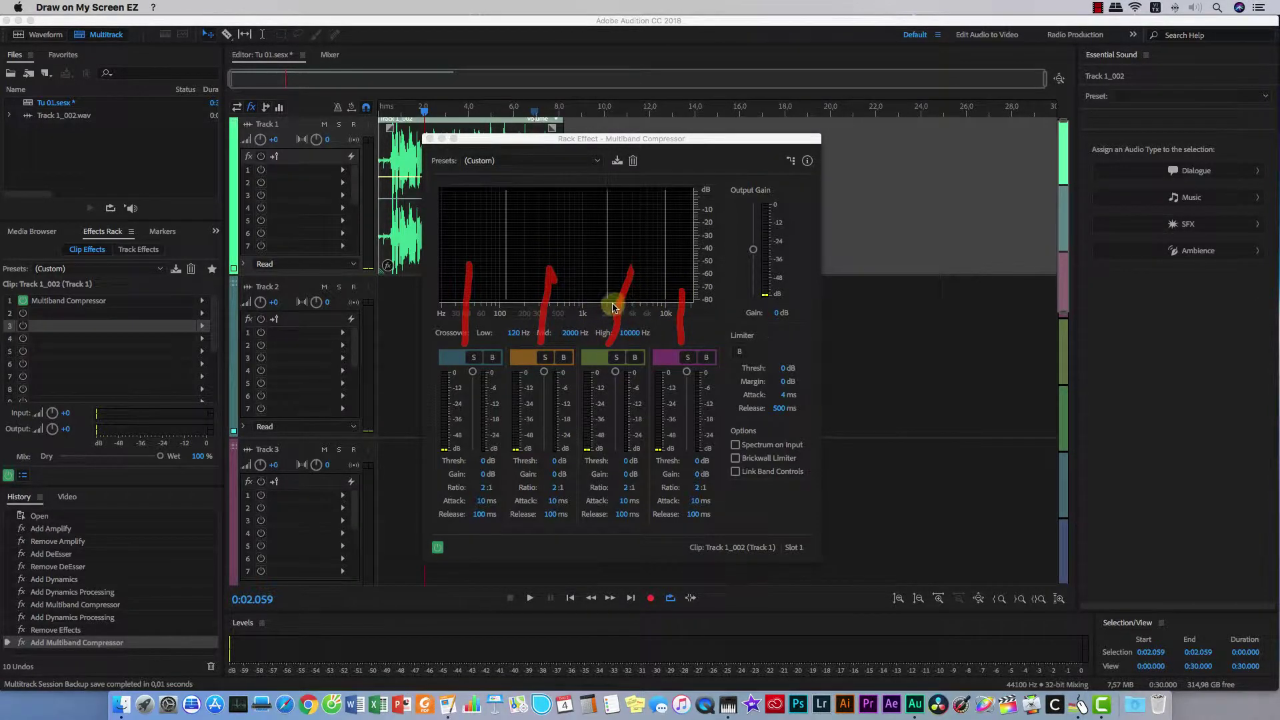
key("m")
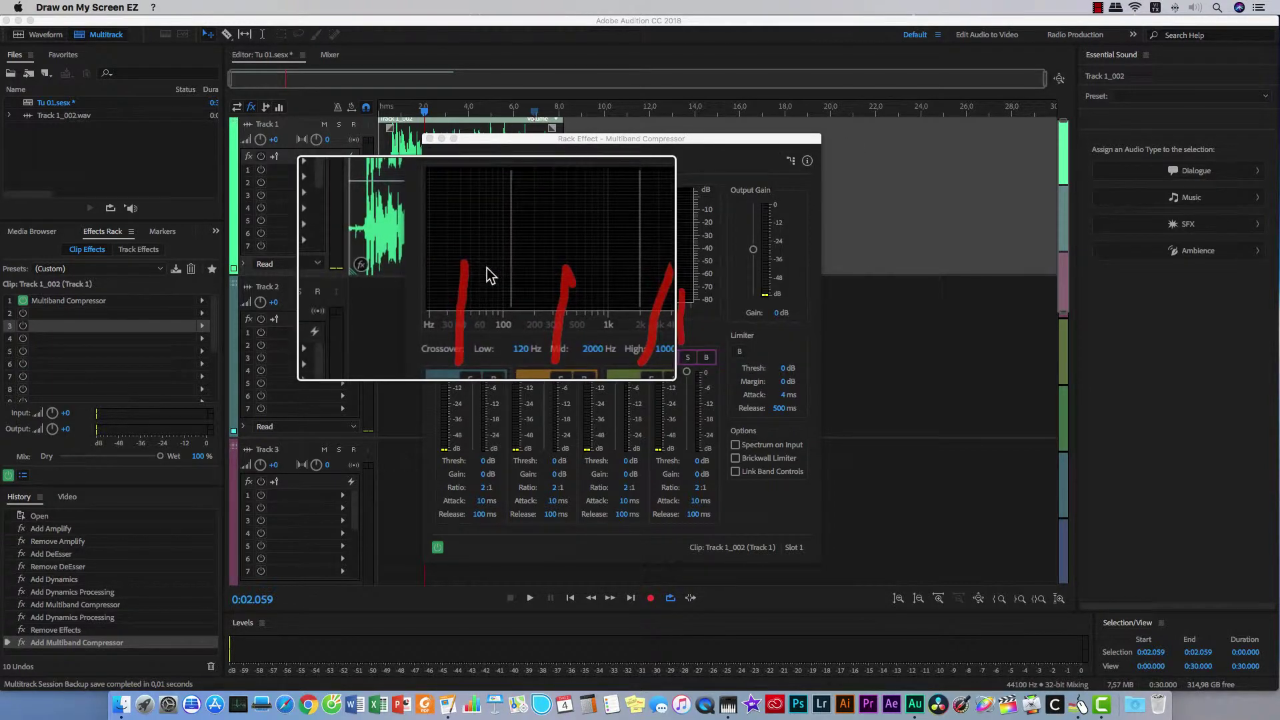
left_click(472, 389)
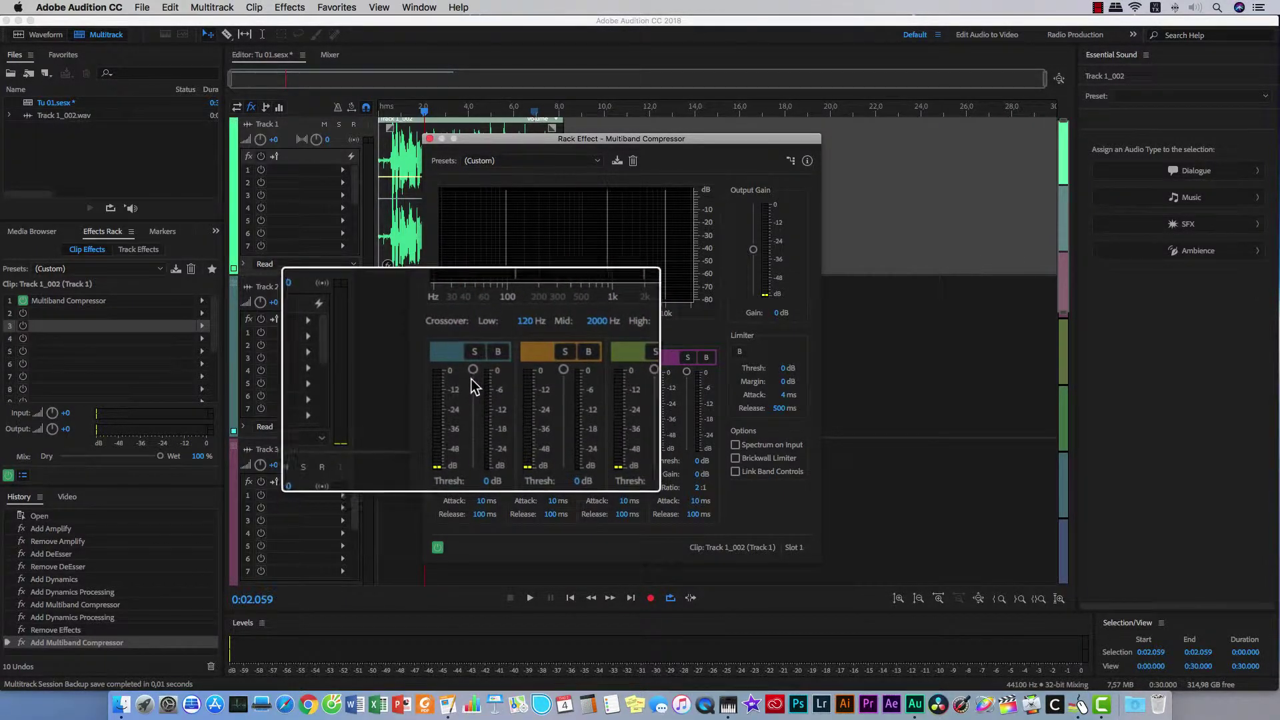
- Try nudging the lowest band's threshold slider and return it to 0 dB
mouse_move(473, 377)
left_mouse_down()
mouse_move(471, 442)
mouse_move(473, 368)
left_mouse_up()
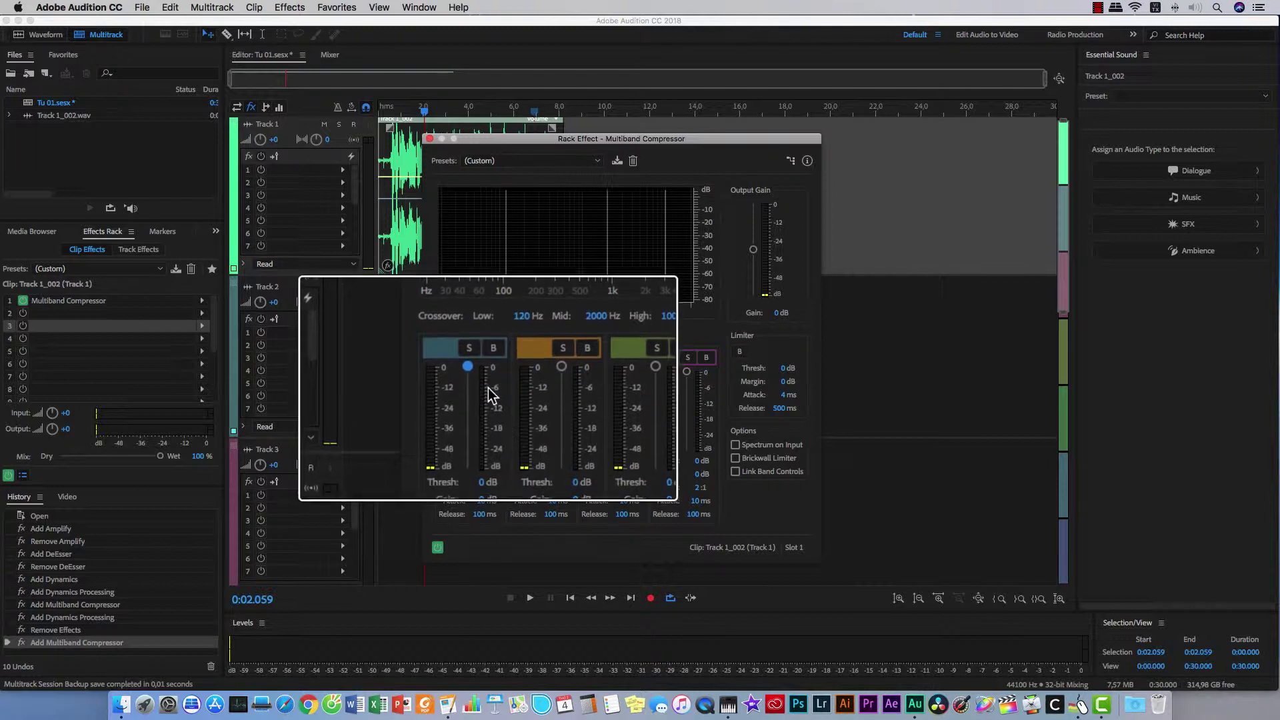
mouse_move(469, 367)
left_mouse_down()
mouse_move(470, 426)
mouse_move(475, 372)
left_mouse_up()
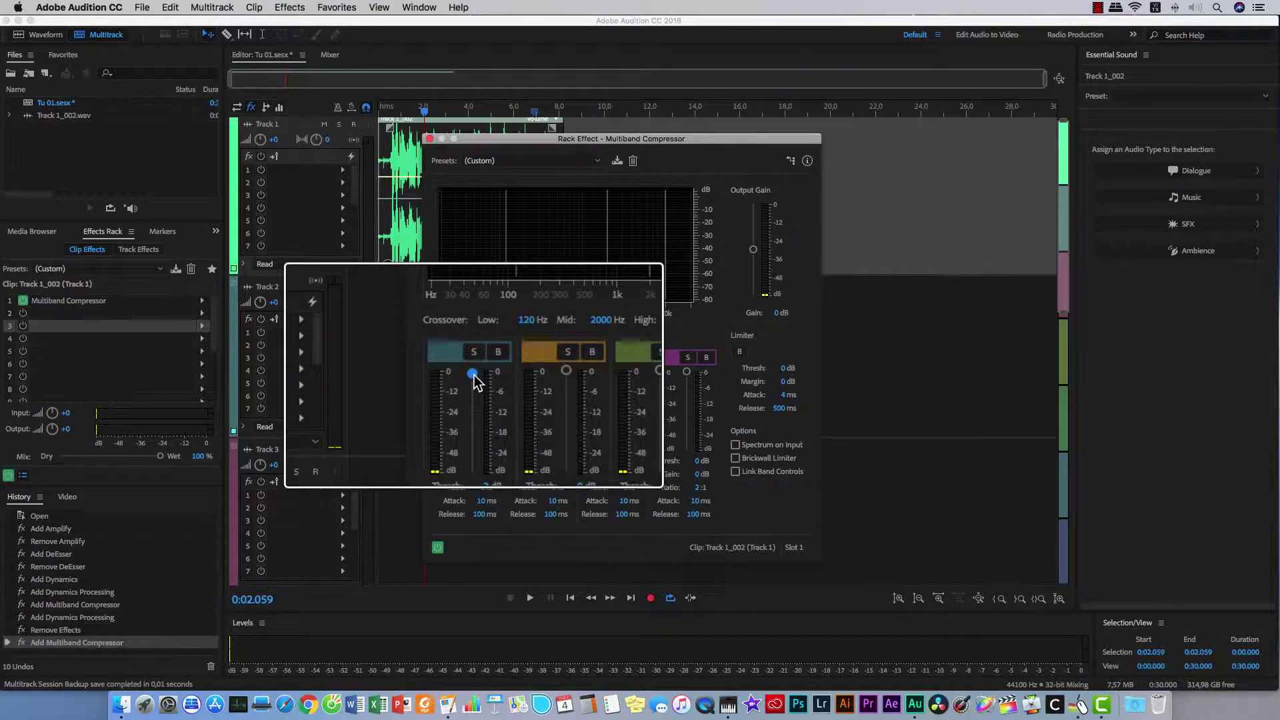
mouse_move(474, 375)
left_mouse_down()
mouse_move(471, 416)
mouse_move(471, 374)
left_mouse_up()
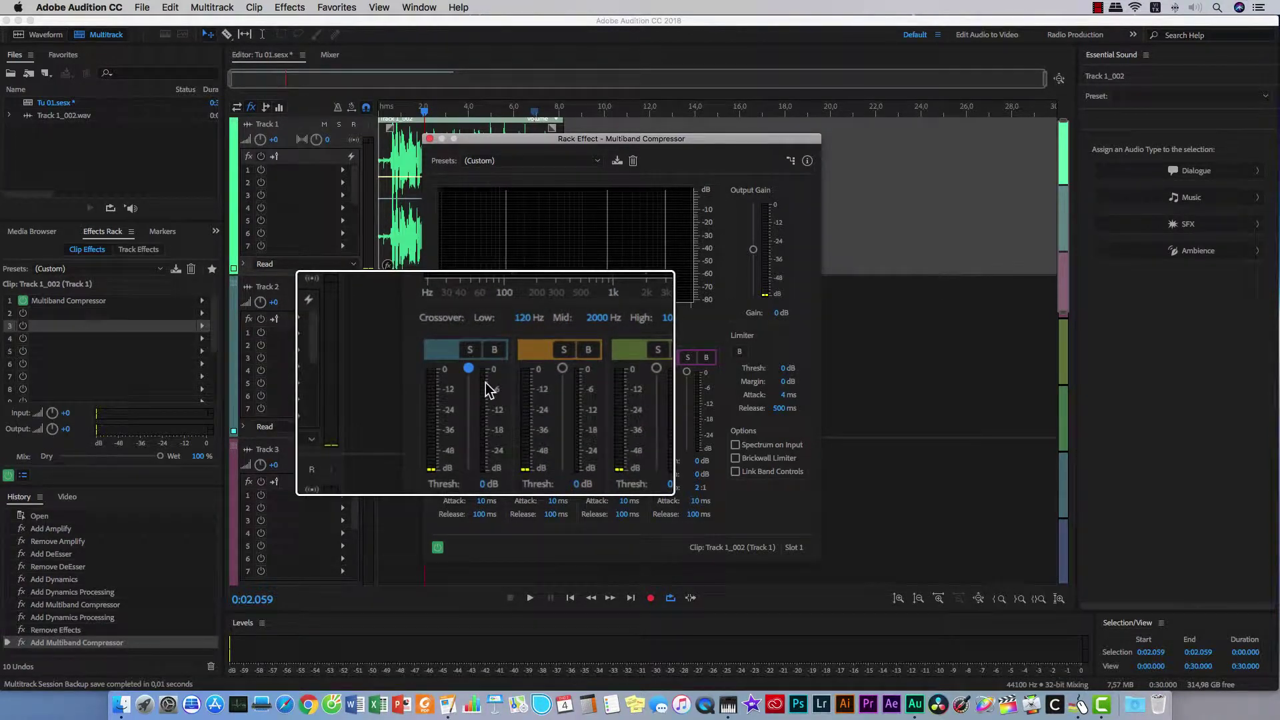
- Play the clip briefly to check the band levels and lower the lowest band's threshold to -37 dB
key("space")
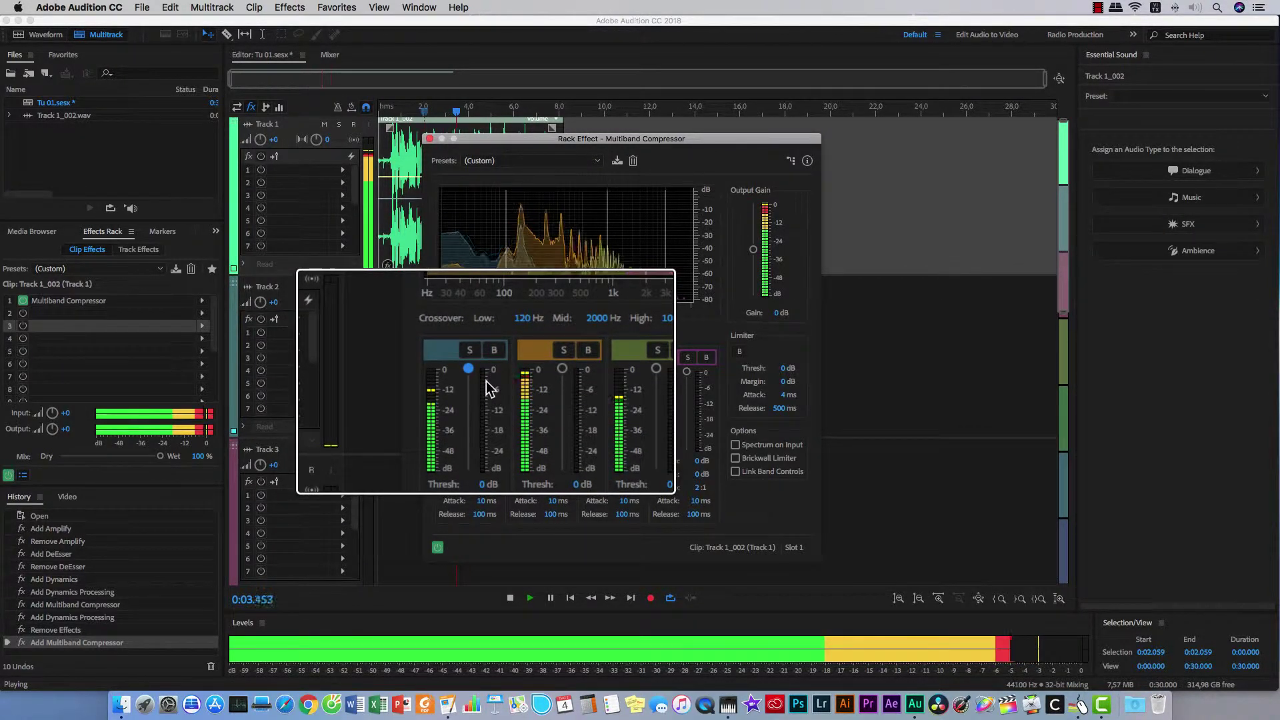
key("space")
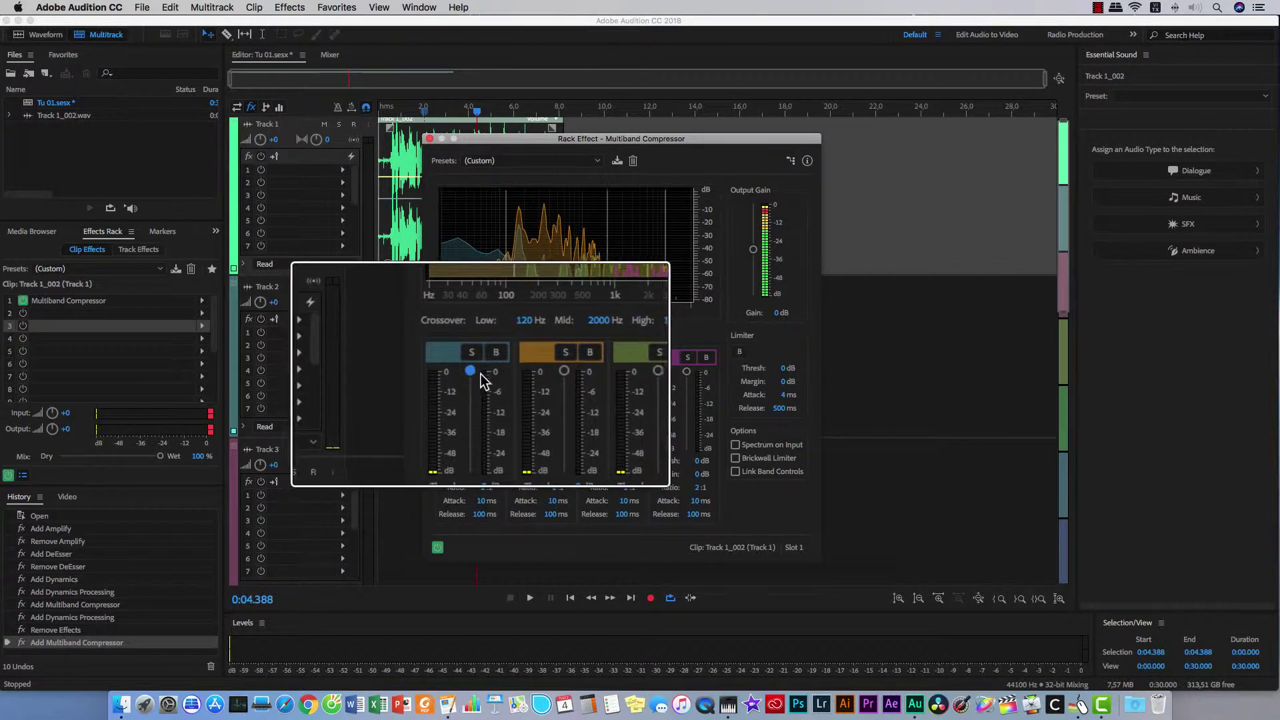
left_click_drag(473, 371, 473, 420)
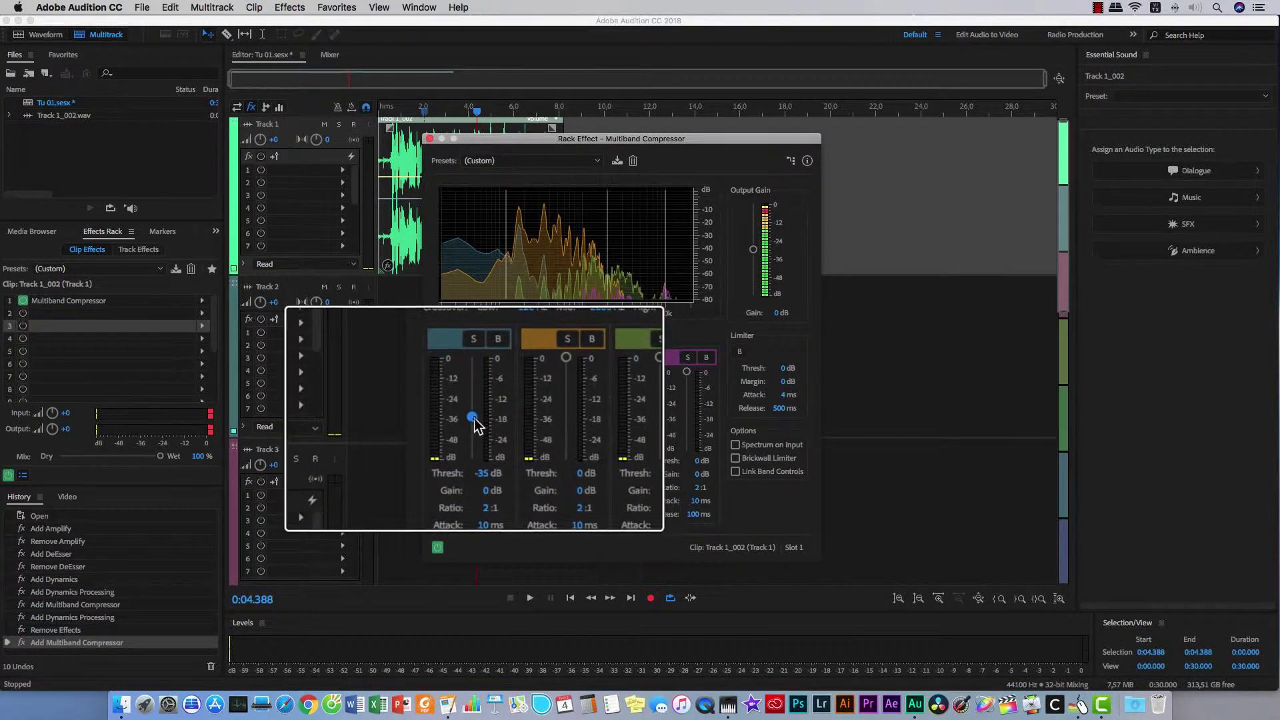
left_click_drag(472, 417, 472, 423)
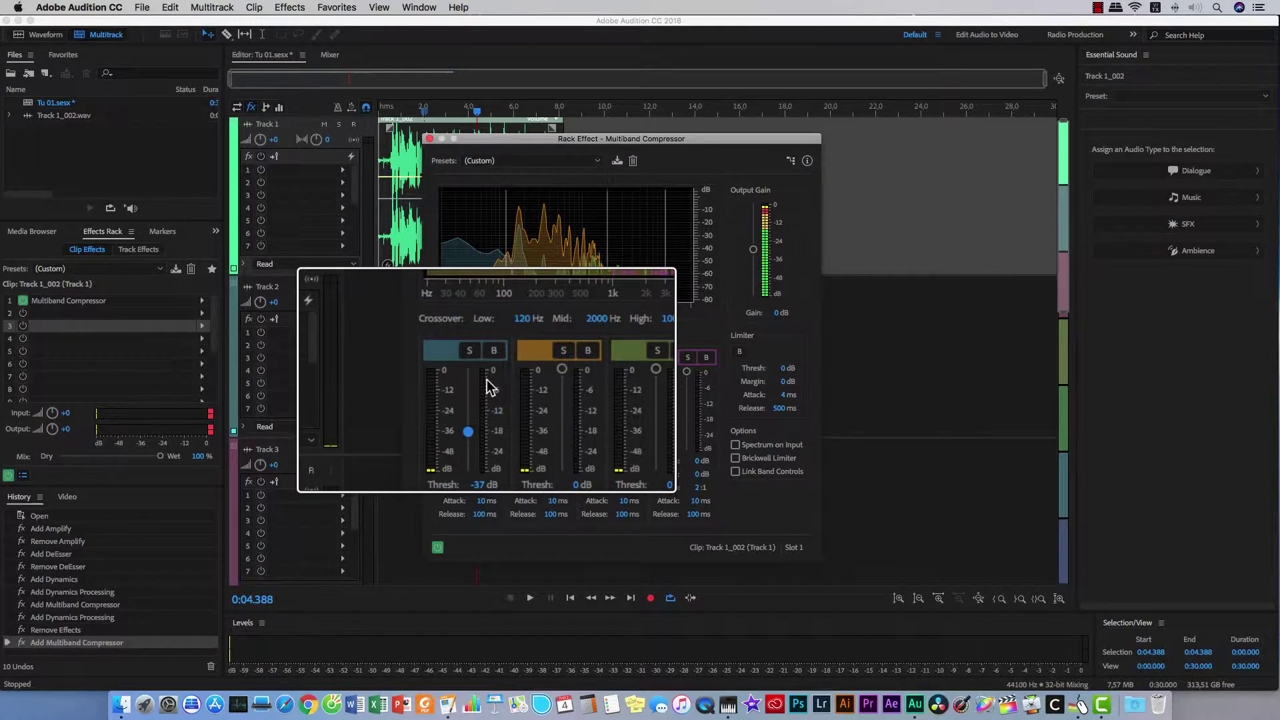
- Play the clip, lower the lowest band's threshold to -60 dB, and play again to compare the compression
key("space")
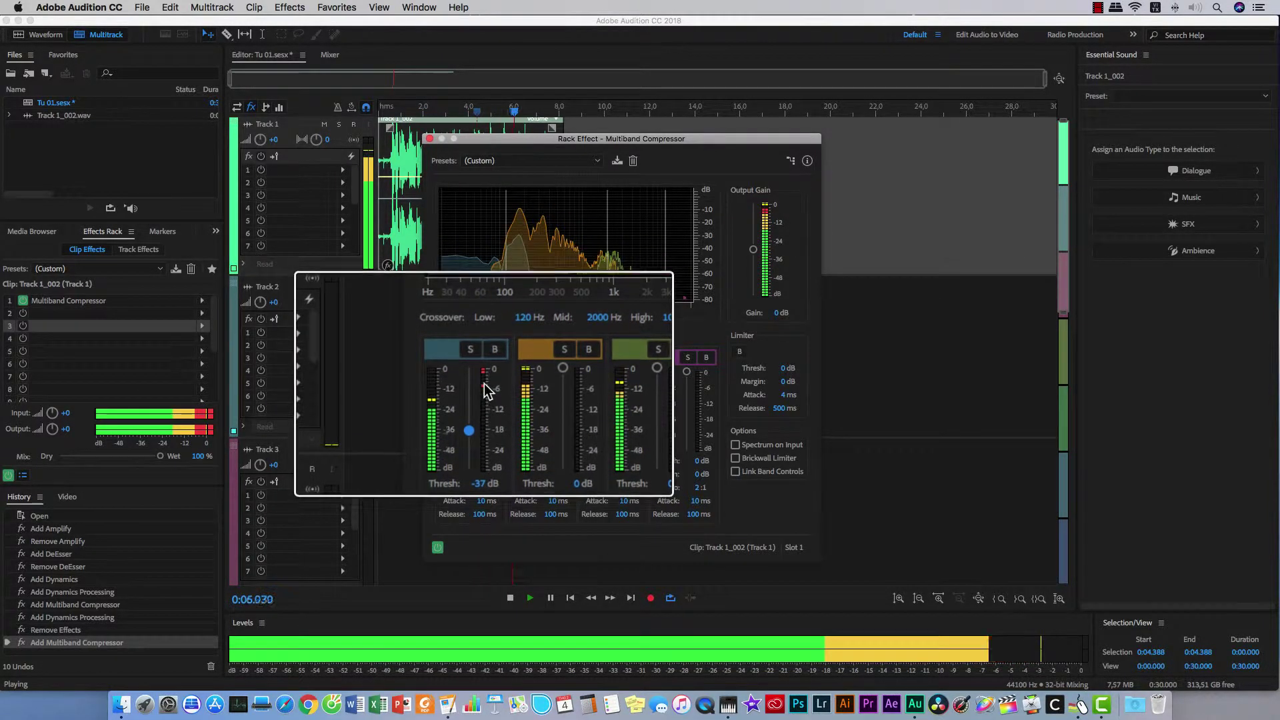
key("space")
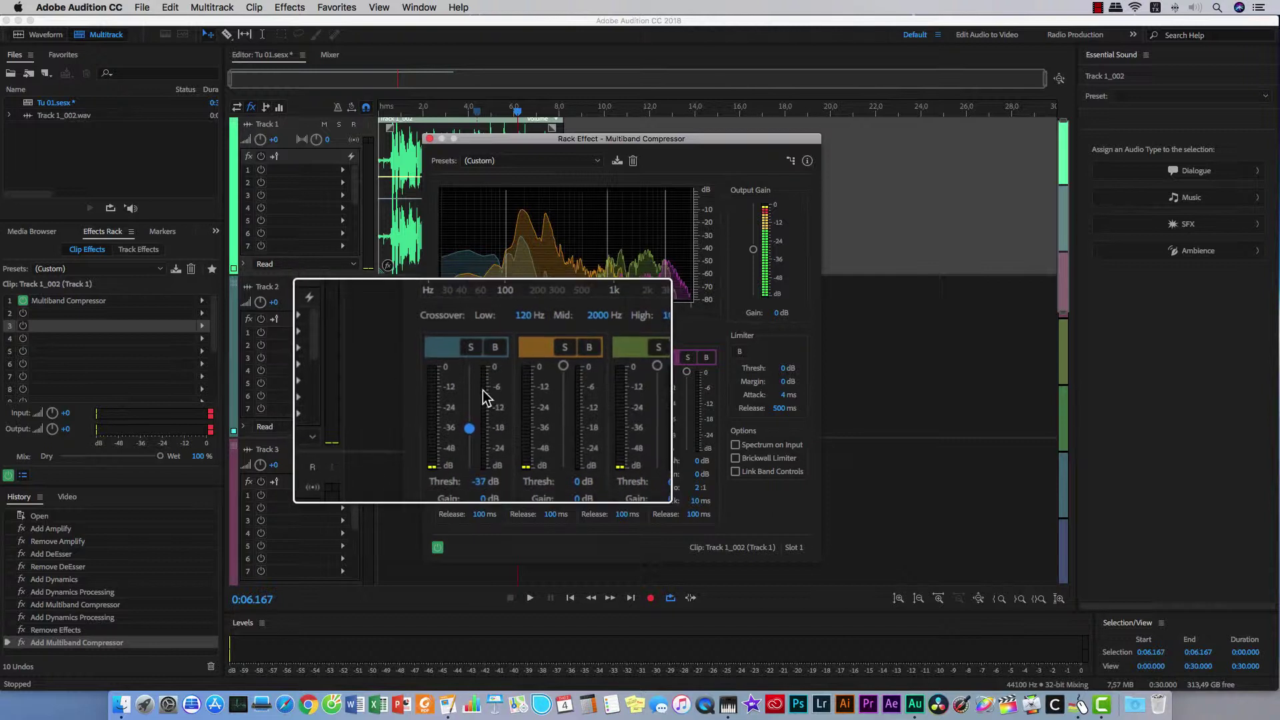
left_click_drag(472, 421, 472, 460)
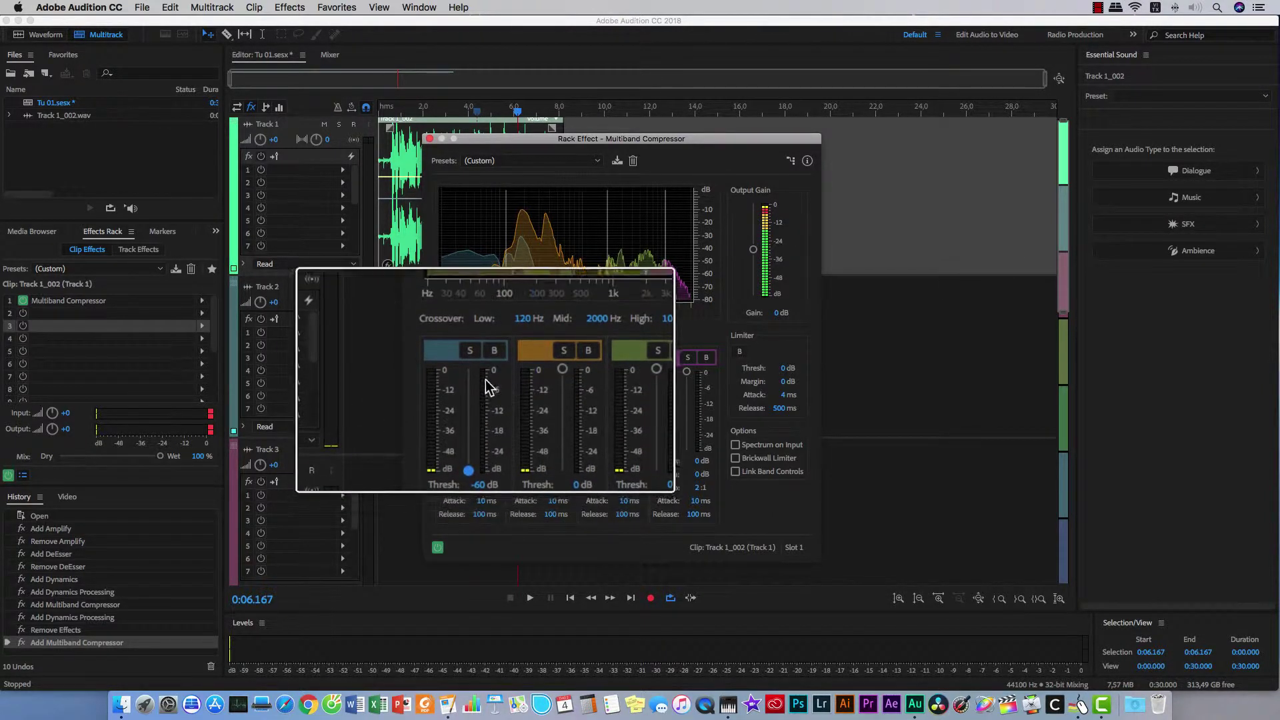
key("space")
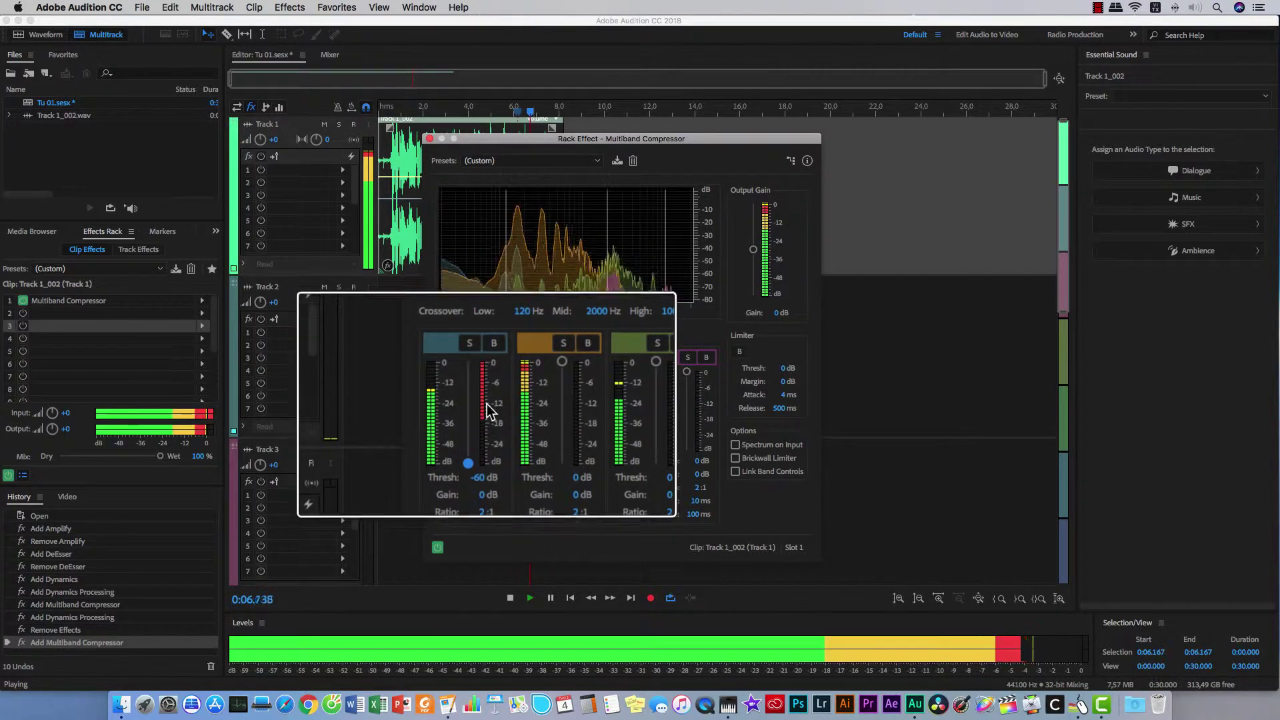
key("space")
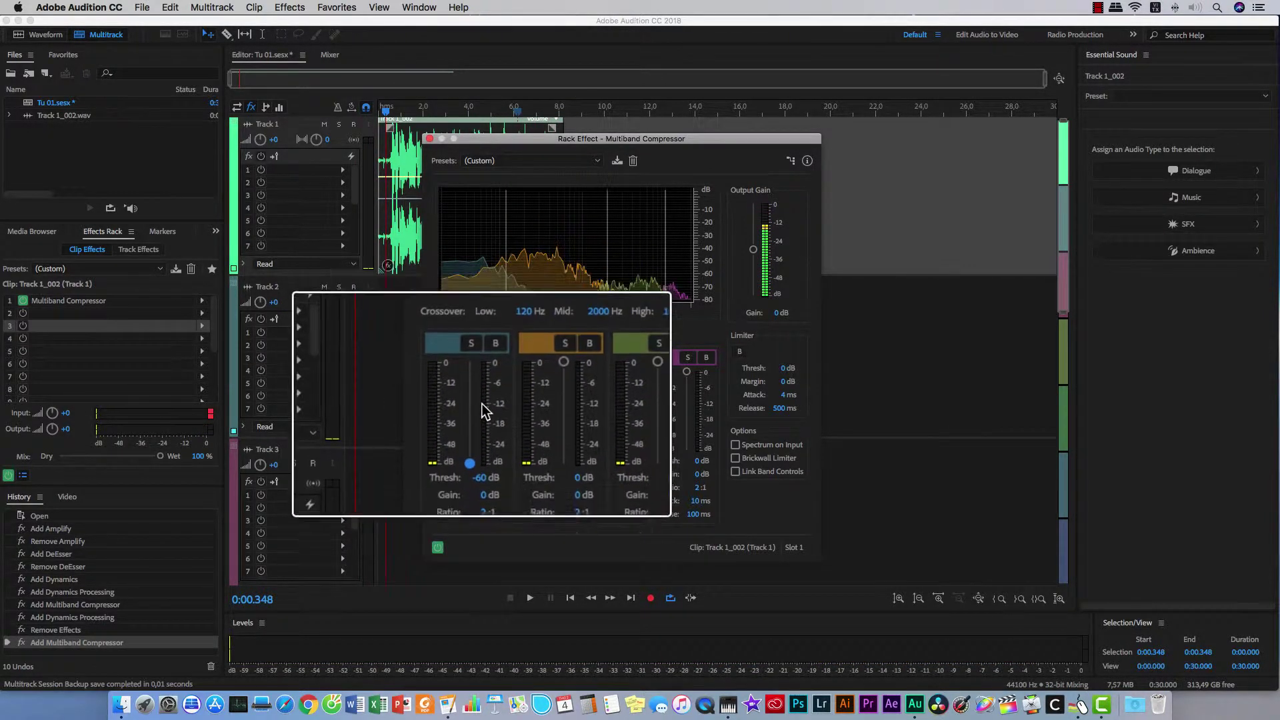
- Raise the lowest band's threshold through -43 dB and -36 dB back to 0 dB
left_click_drag(469, 467, 475, 434)
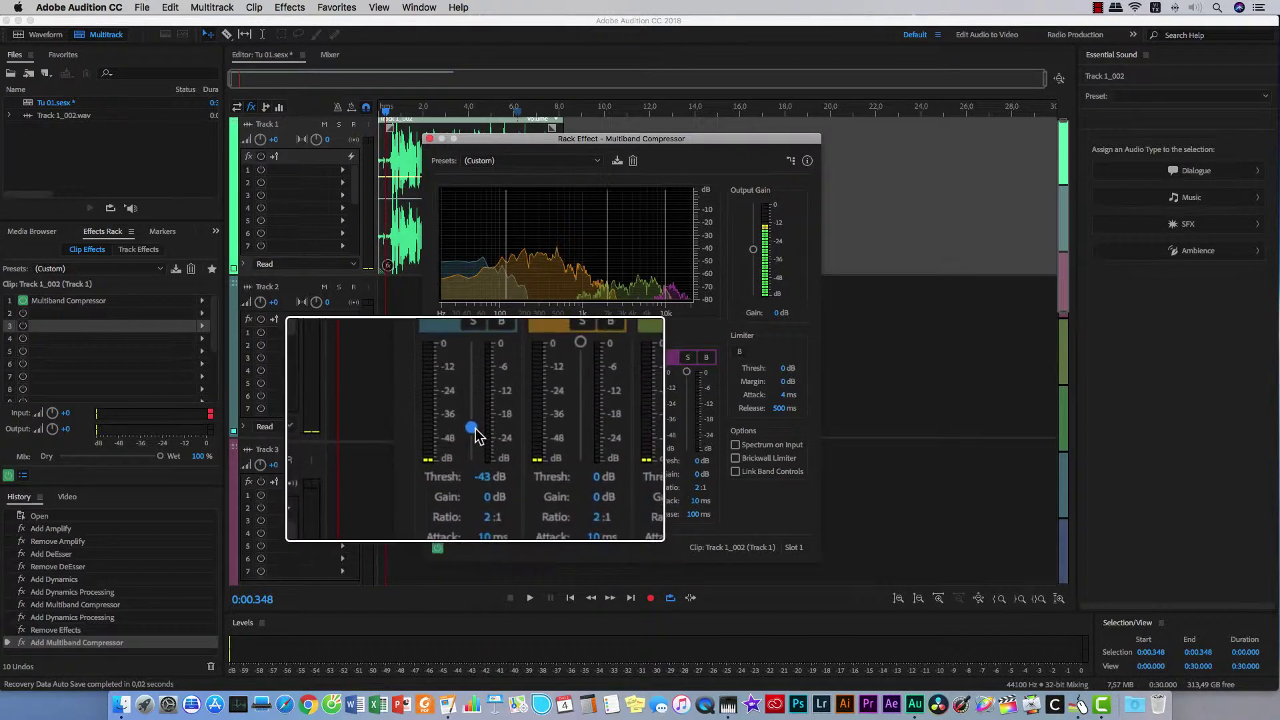
mouse_move(476, 441)
left_mouse_down()
mouse_move(471, 400)
mouse_move(472, 416)
left_mouse_up()
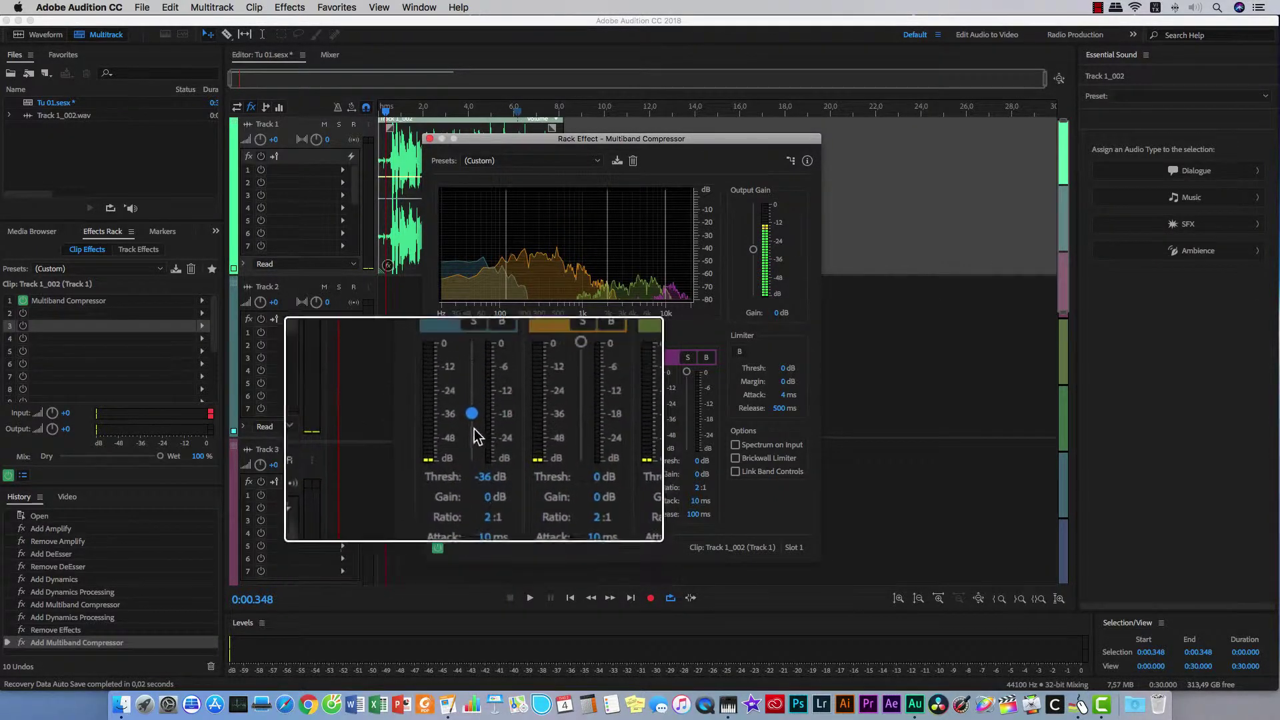
left_click_drag(474, 430, 473, 351)
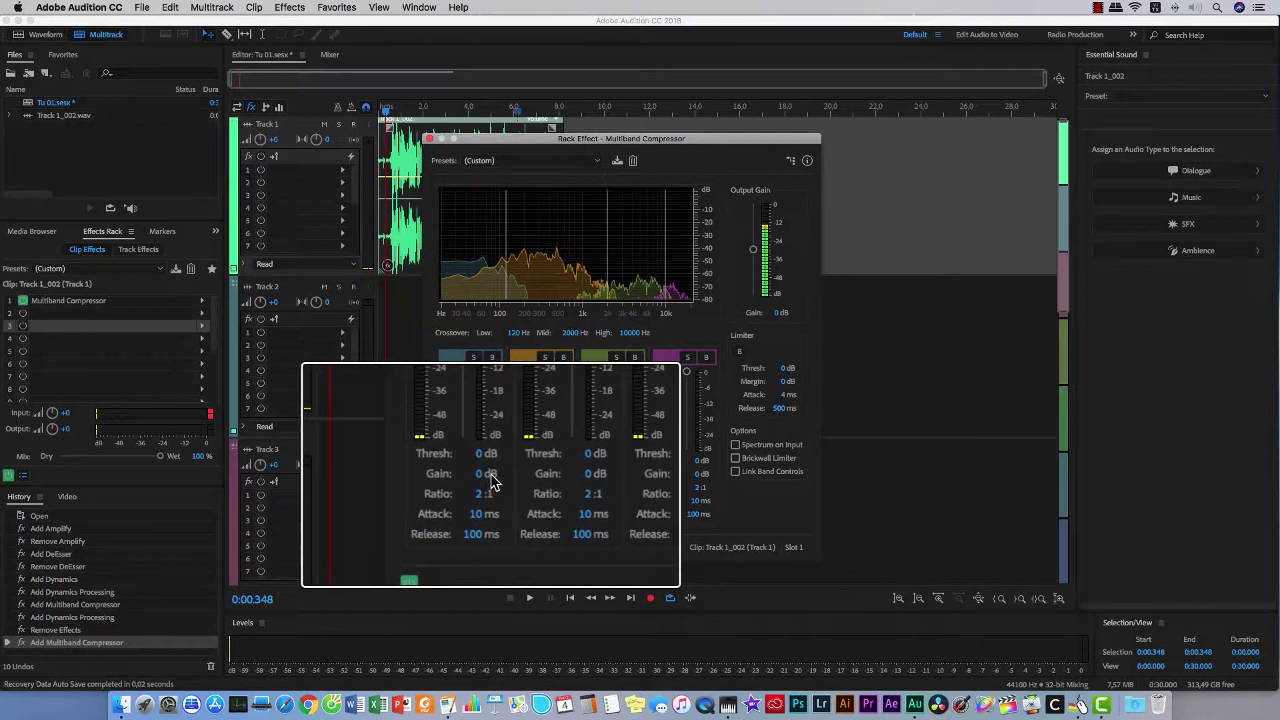
- Try shifting the lowest band's gain up and down and reset it to 0 dB
mouse_move(485, 479)
left_mouse_down()
mouse_move(508, 475)
mouse_move(454, 475)
mouse_move(491, 476)
left_mouse_up()
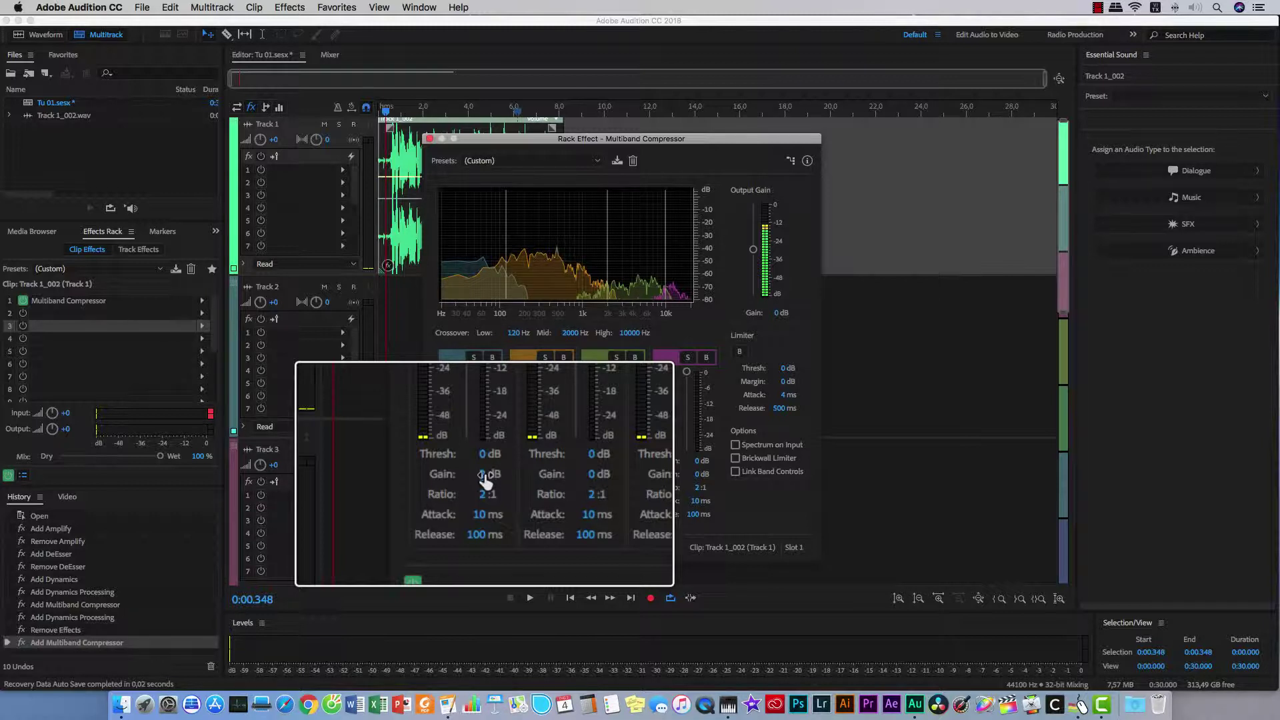
left_click_drag(486, 475, 493, 475)
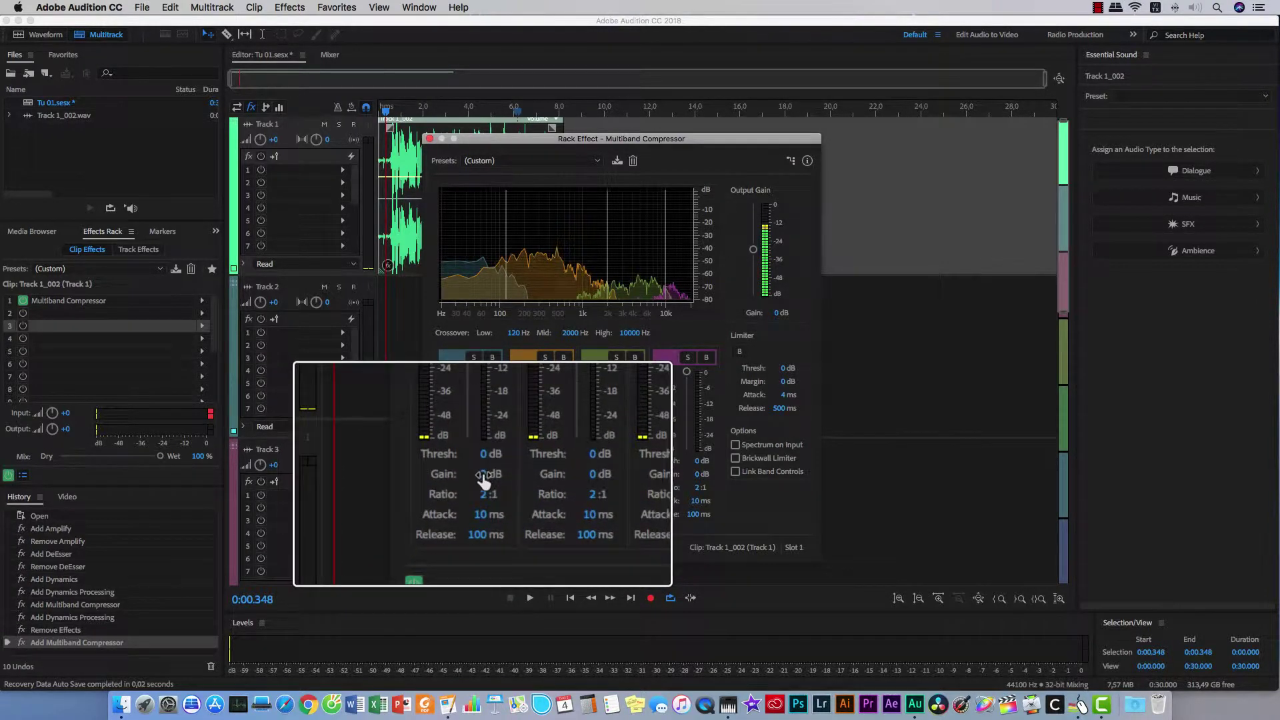
mouse_move(483, 474)
left_mouse_down()
mouse_move(503, 480)
mouse_move(451, 480)
mouse_move(478, 486)
left_mouse_up()
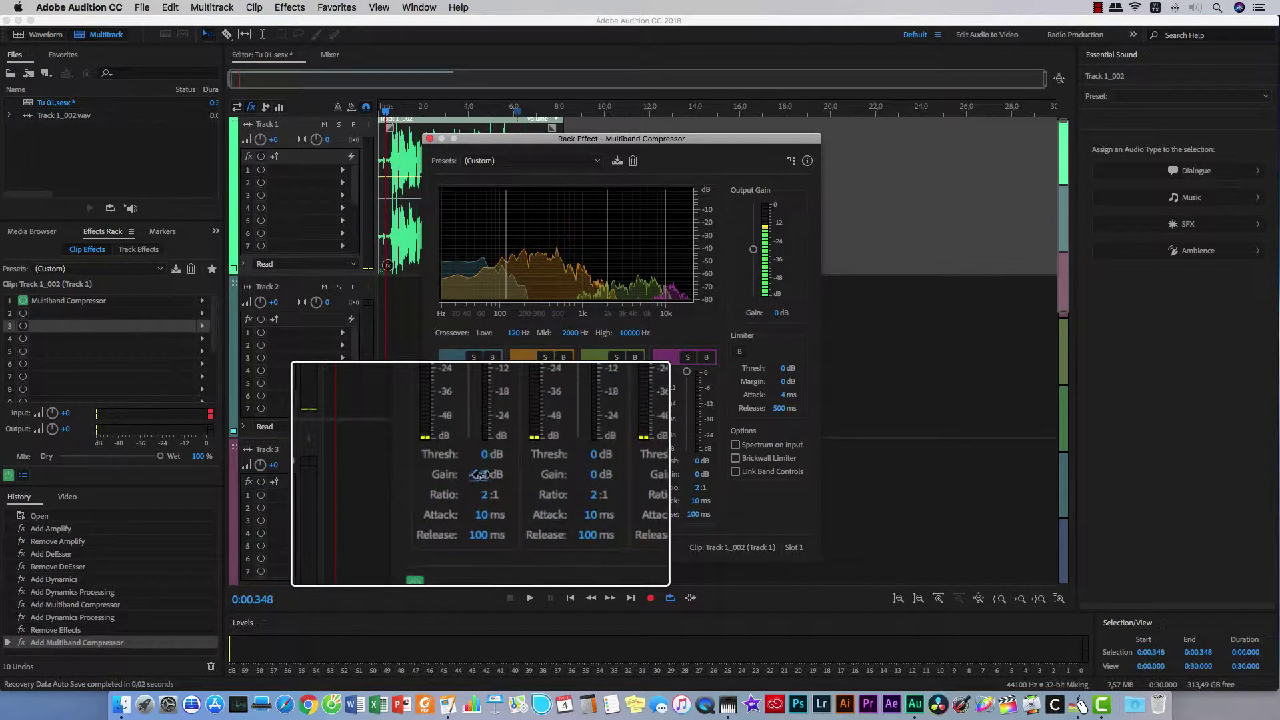
left_click(478, 484)
type("0")
key("Return")
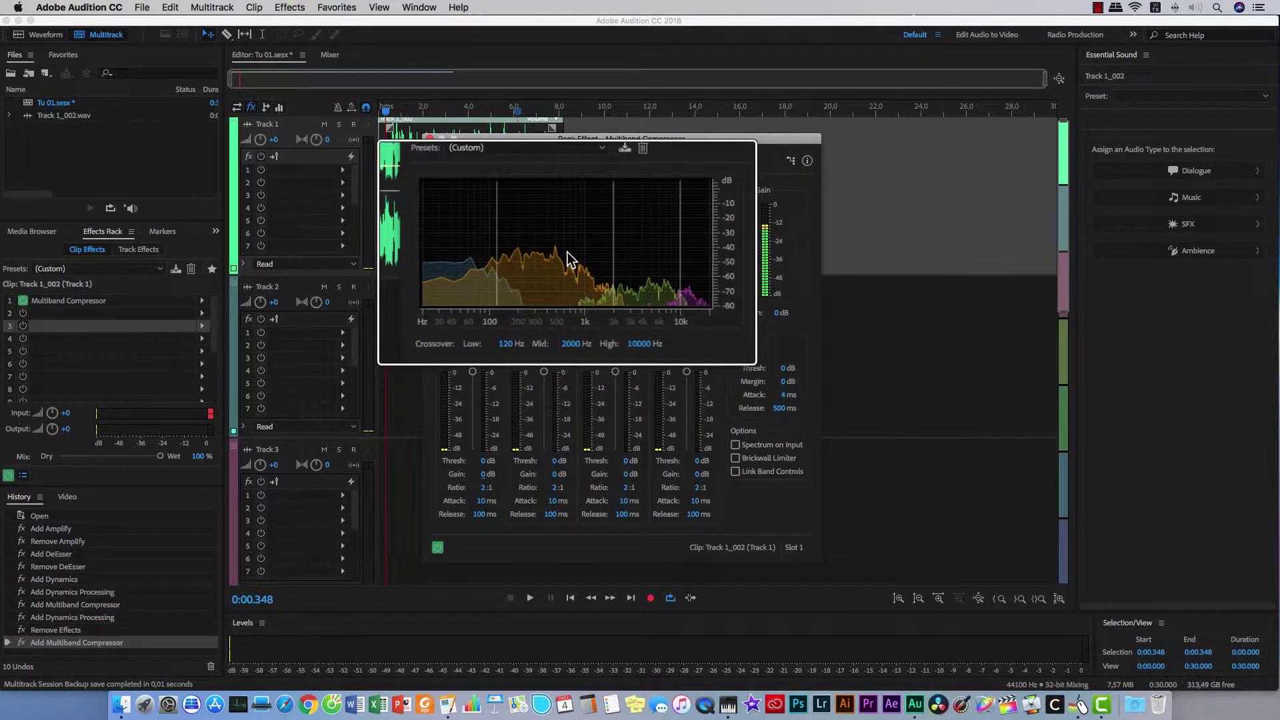
- Play the clip in two passes to examine the band spectrum, then briefly show the open windows and return to Audition
key("space")
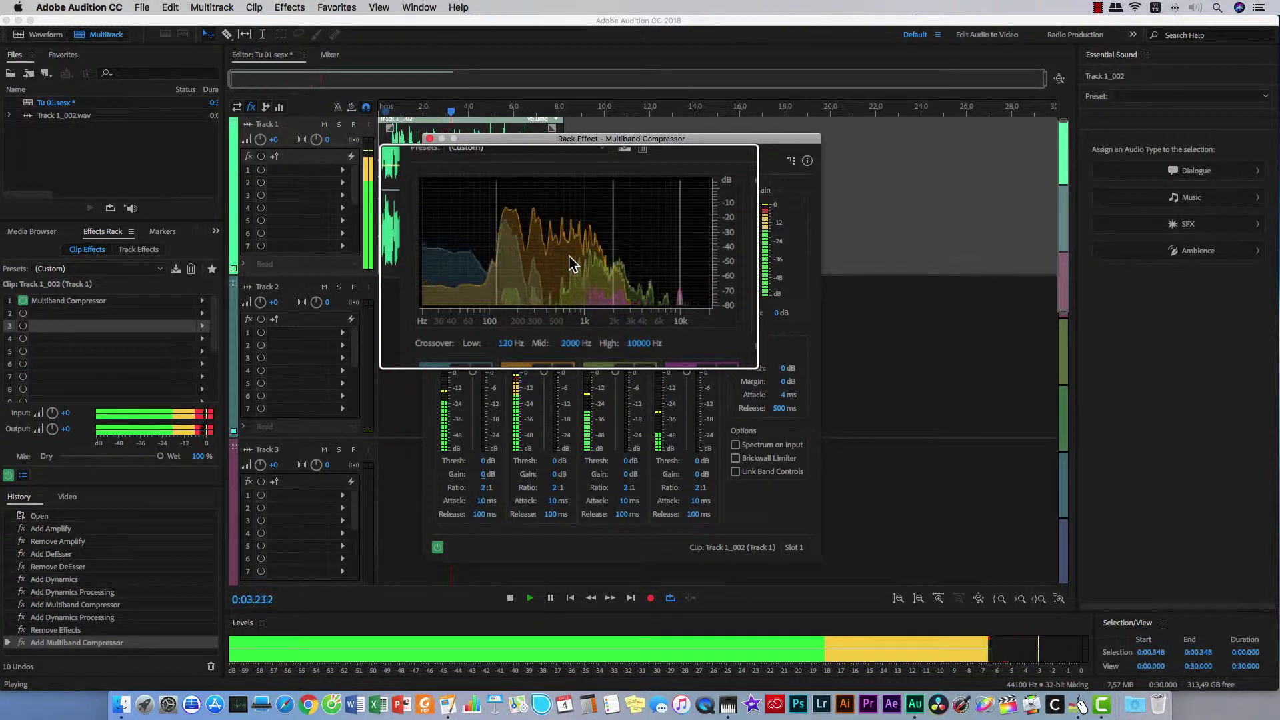
key("space")
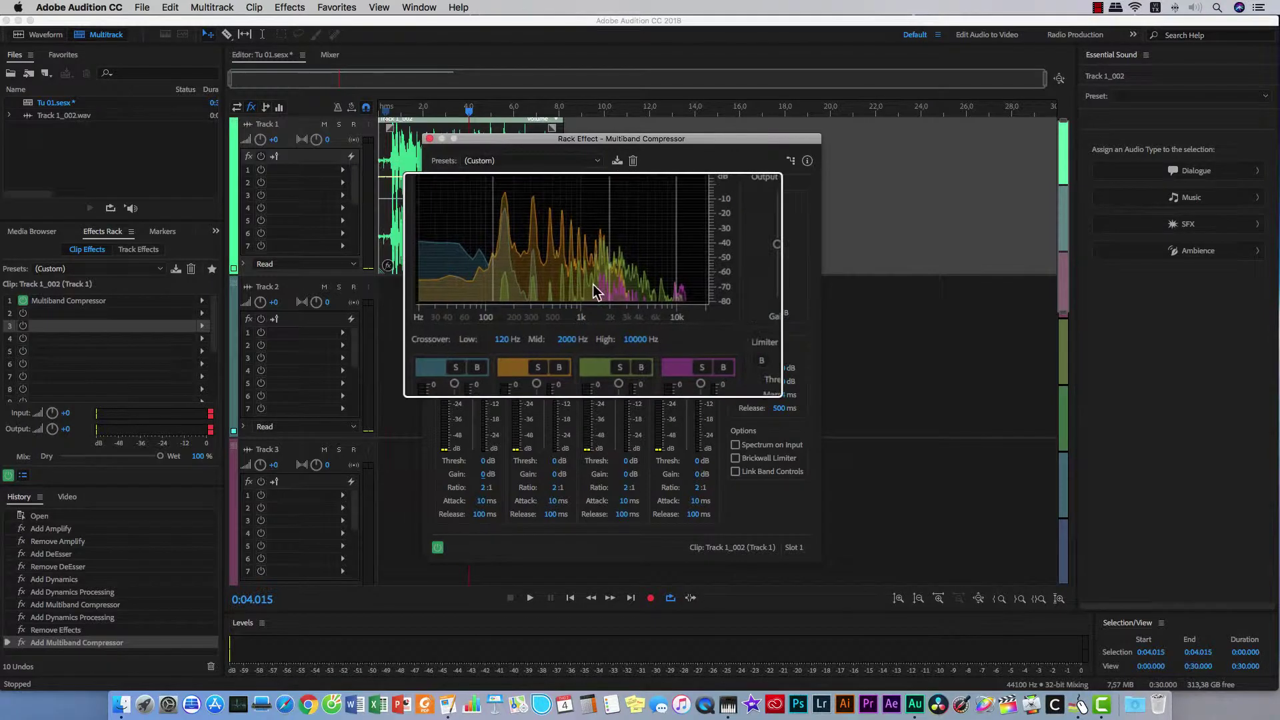
key("space")
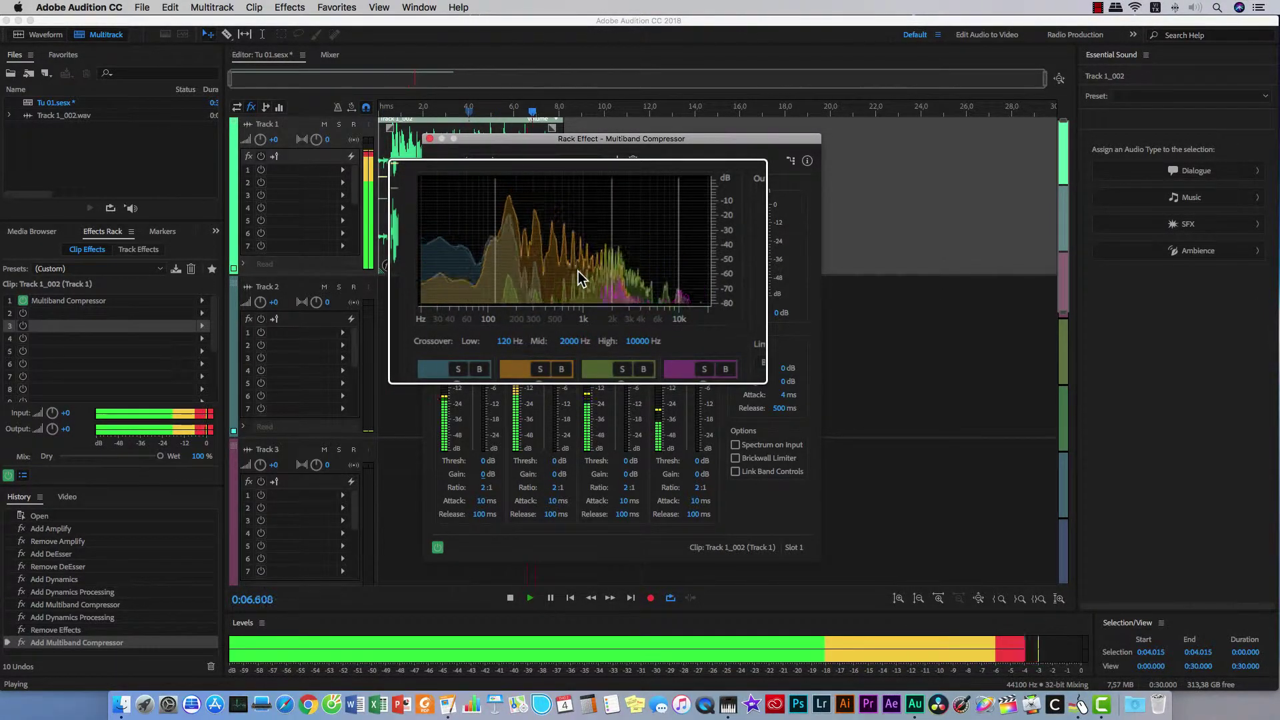
key("space")
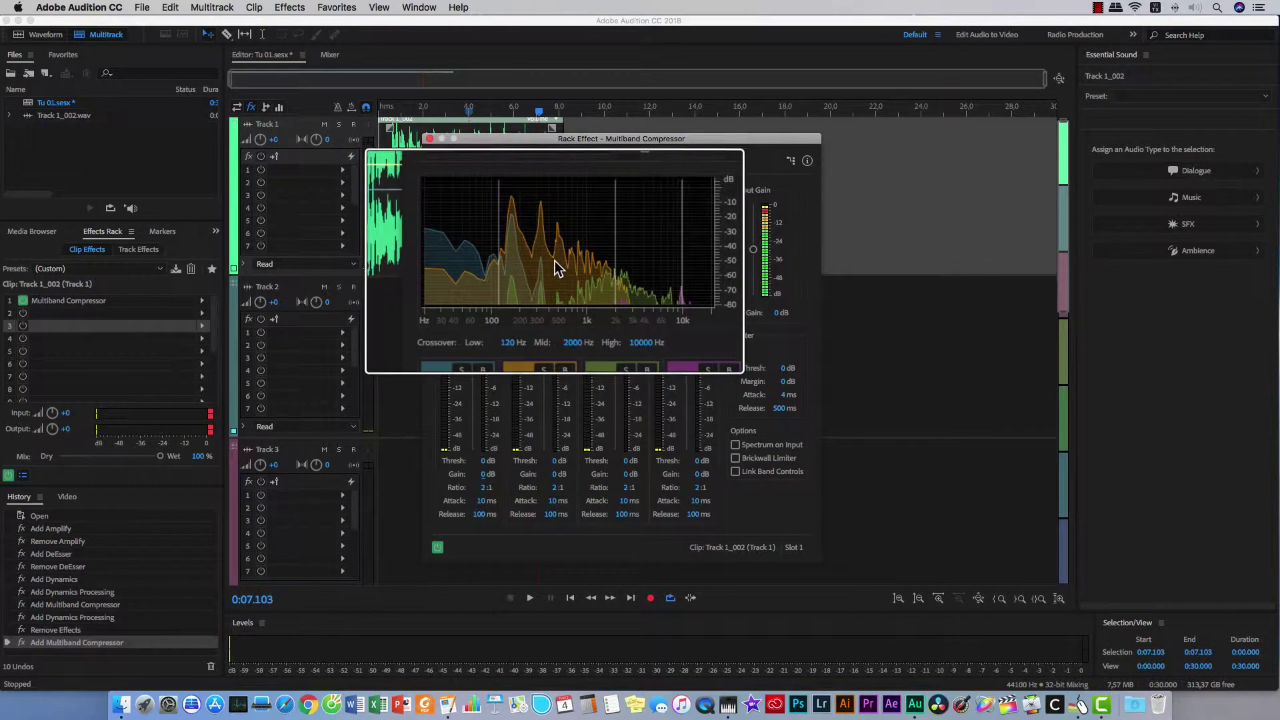
key("ctrl+Up")
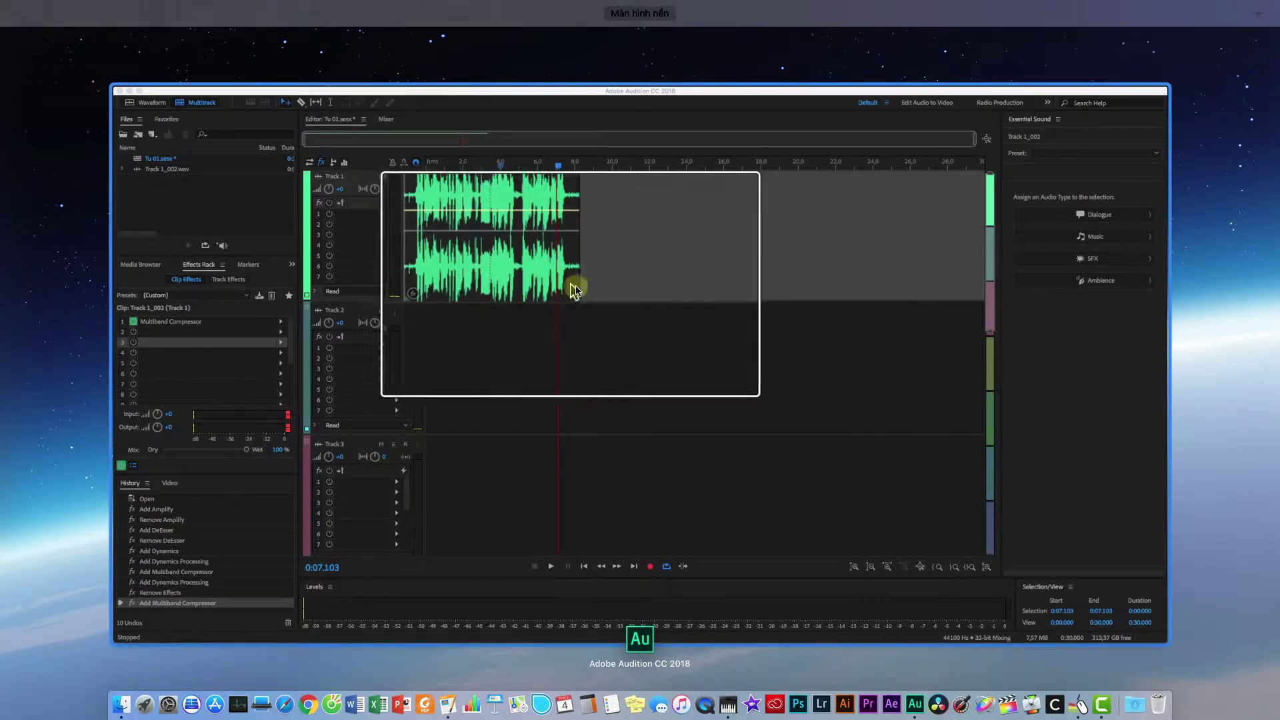
left_click(608, 332)
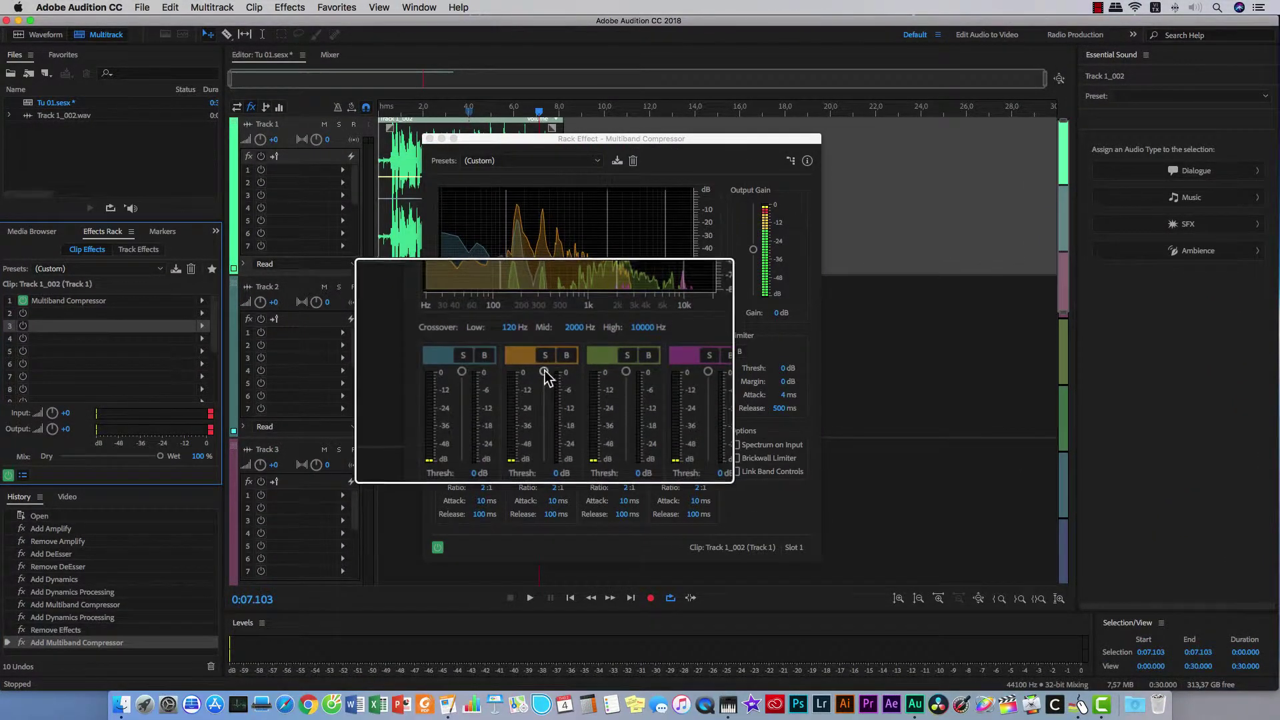
- Try thresholds of -21 dB and -58 dB on the second (orange) band, playing the clip to compare them
left_click_drag(545, 372, 544, 392)
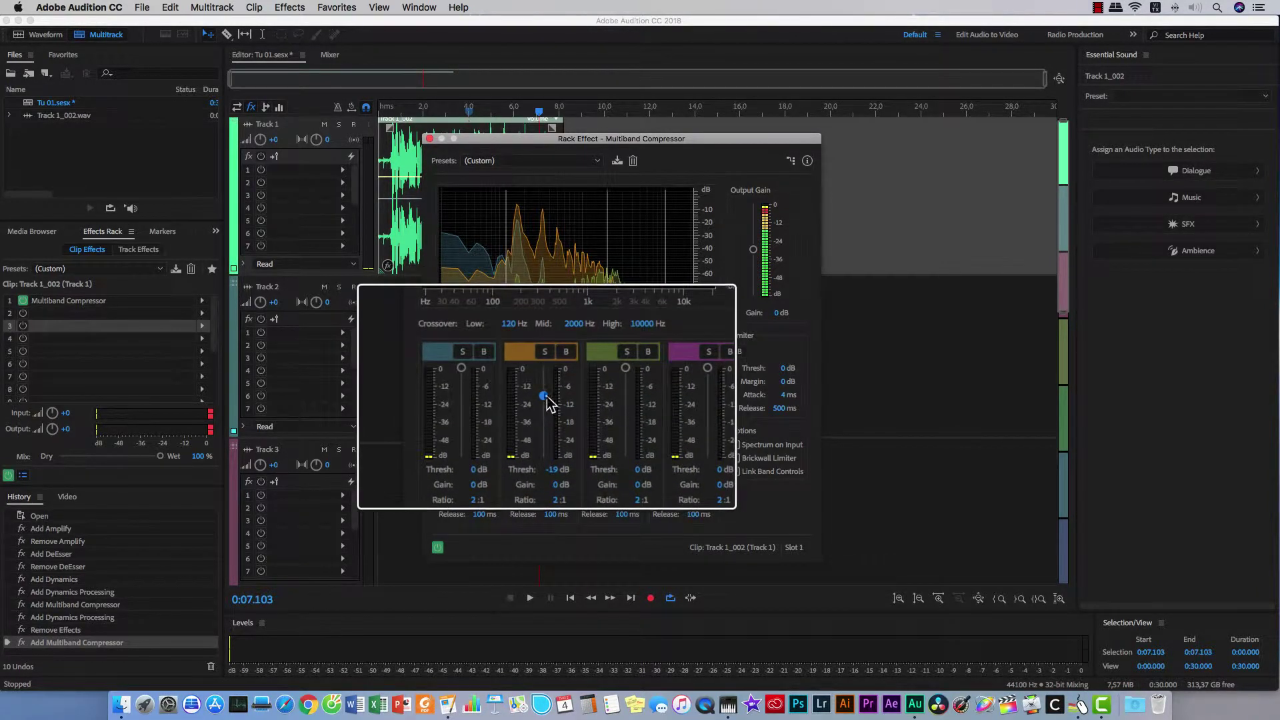
left_click_drag(546, 398, 545, 402)
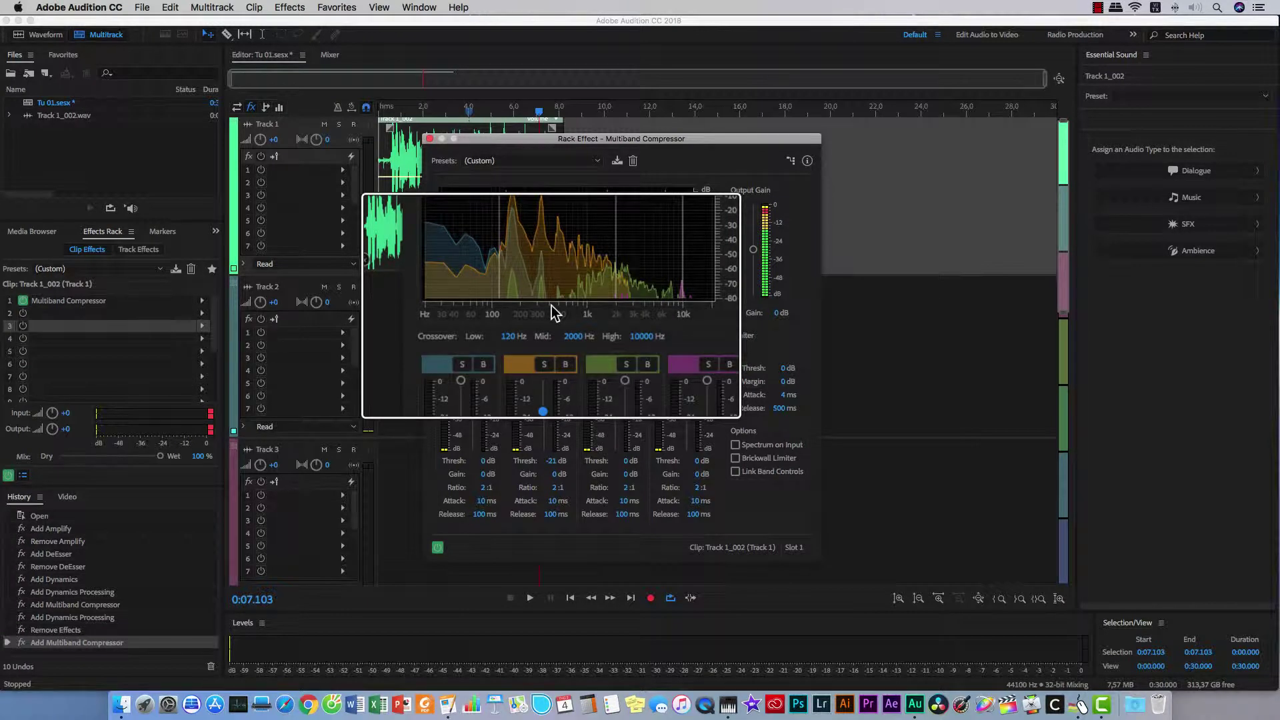
key("space")
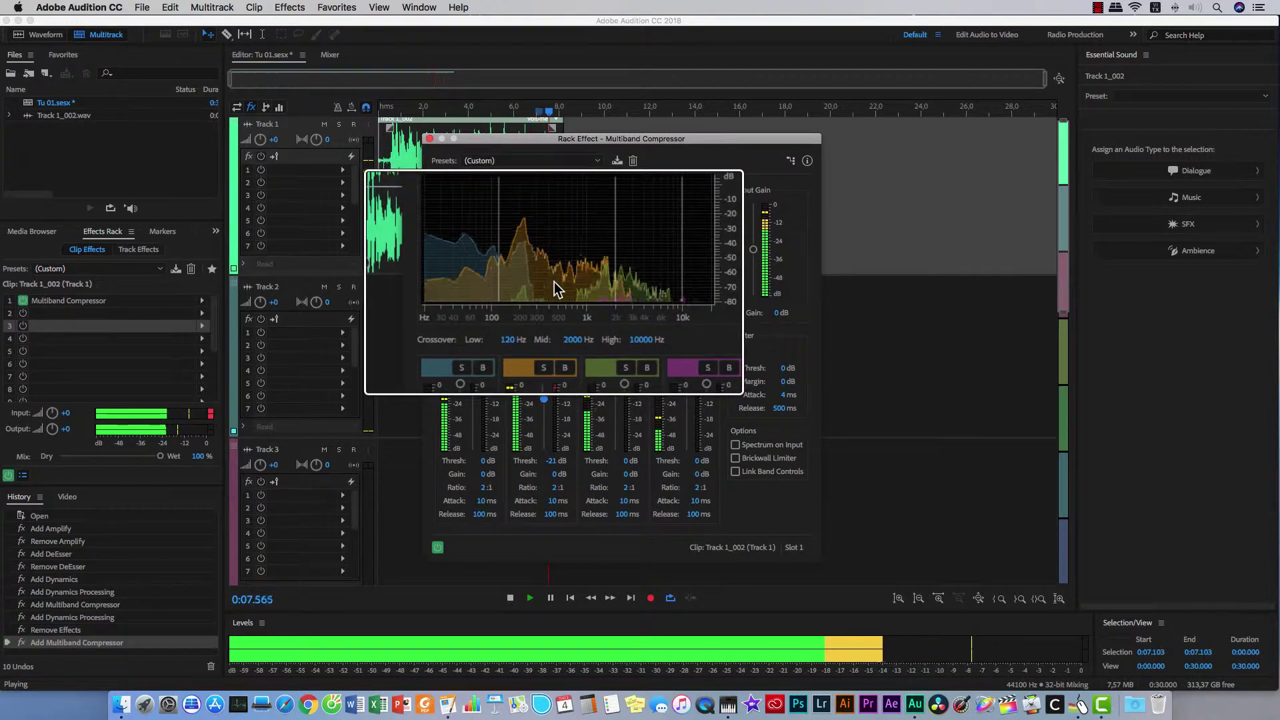
left_click_drag(548, 398, 547, 452)
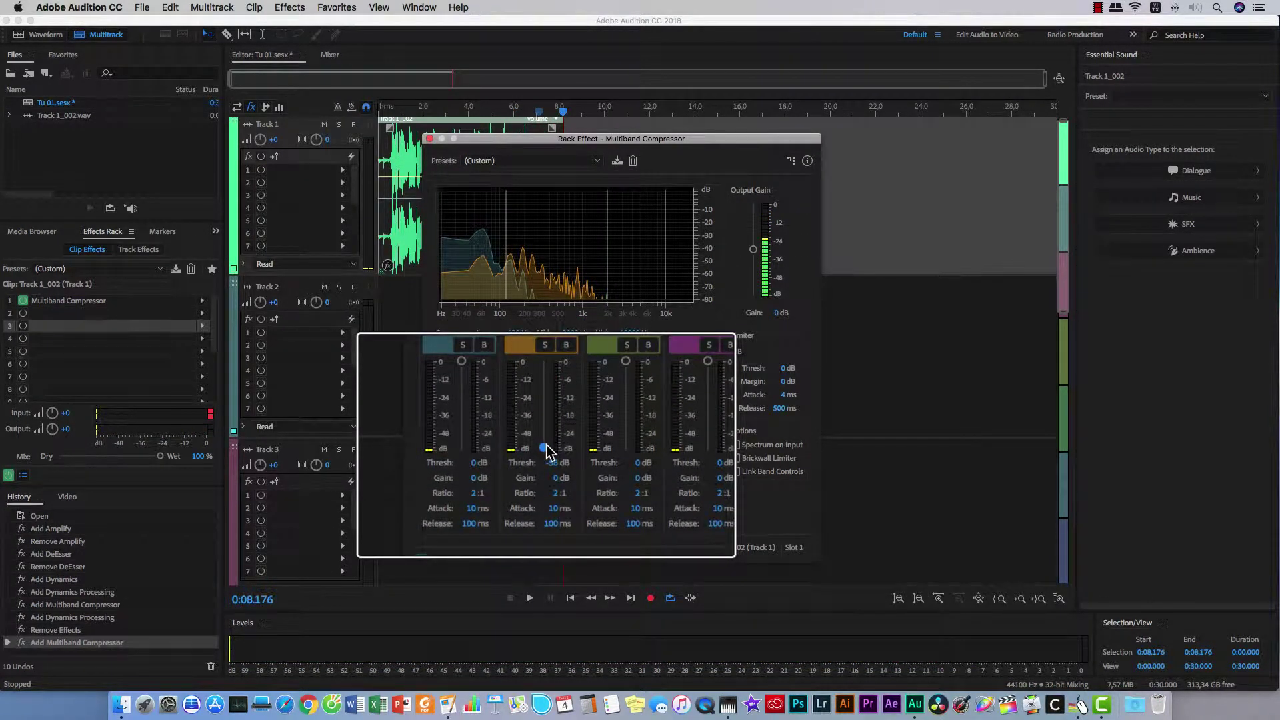
key("space")
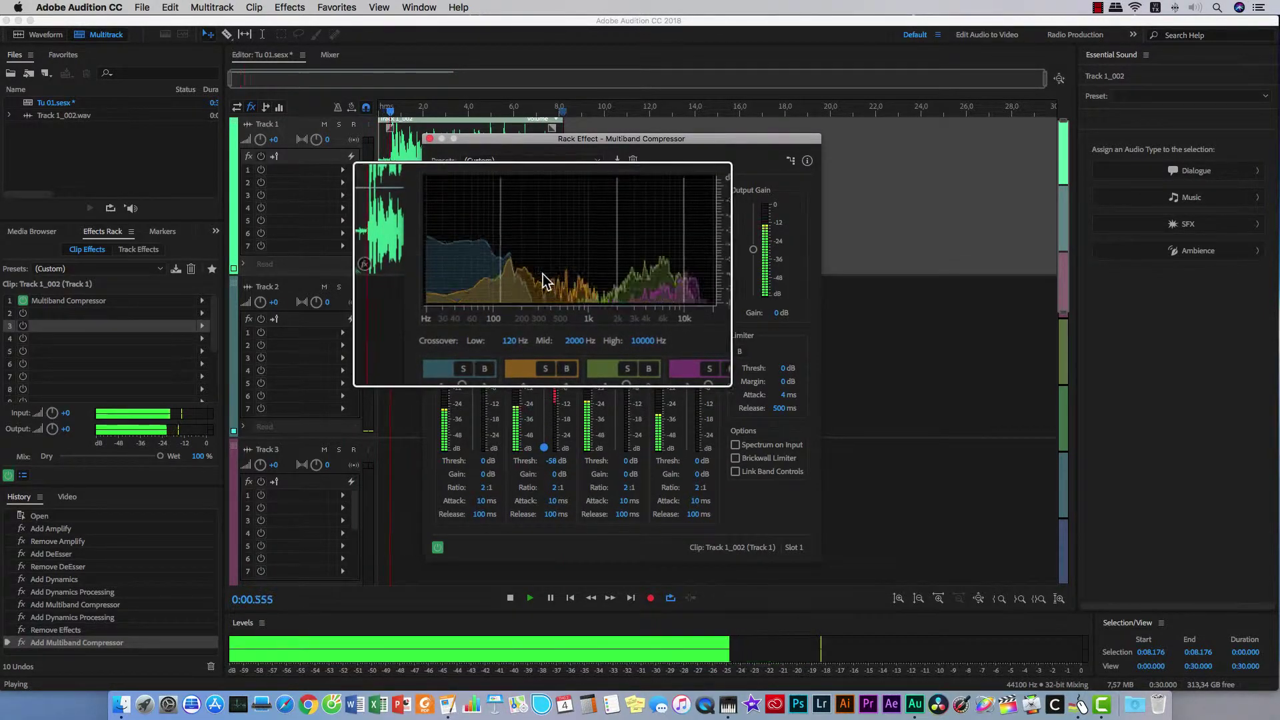
key("space")
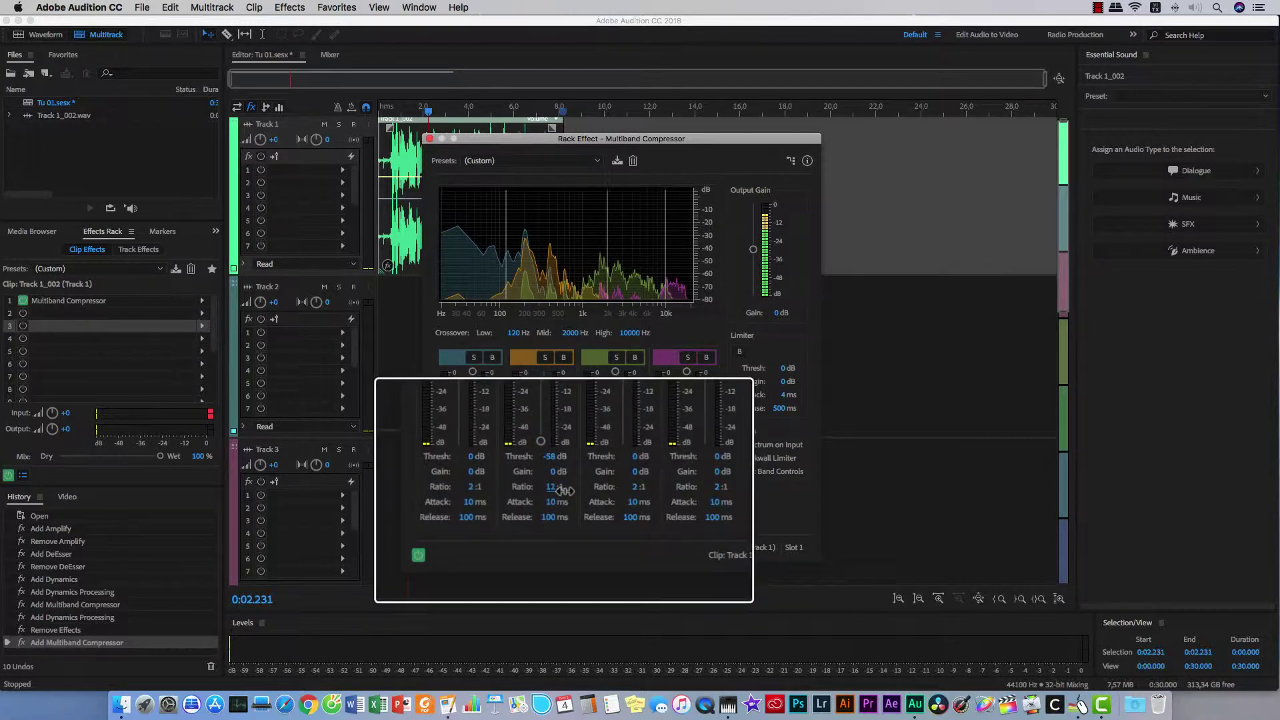
- Try an 11:1 ratio on the second band while playing the clip, and restore its ratio to 2:1 and threshold to 0 dB
left_click_drag(563, 490, 557, 490)
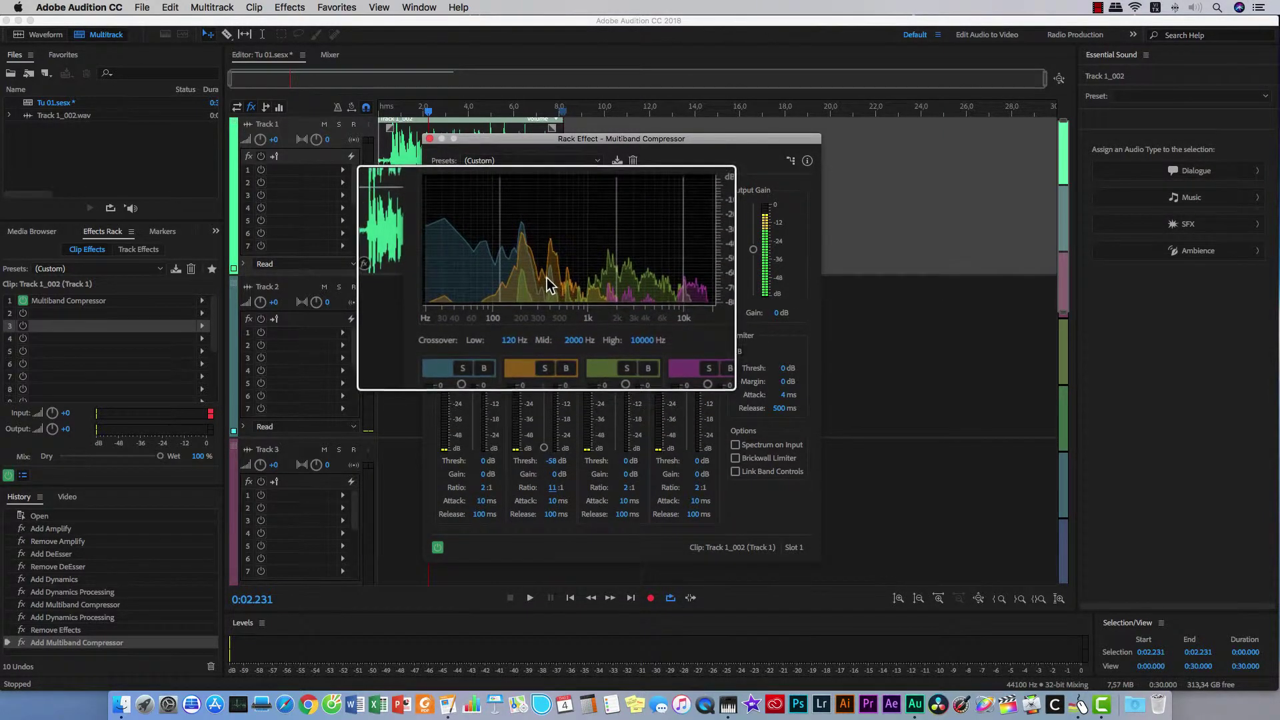
key("space")
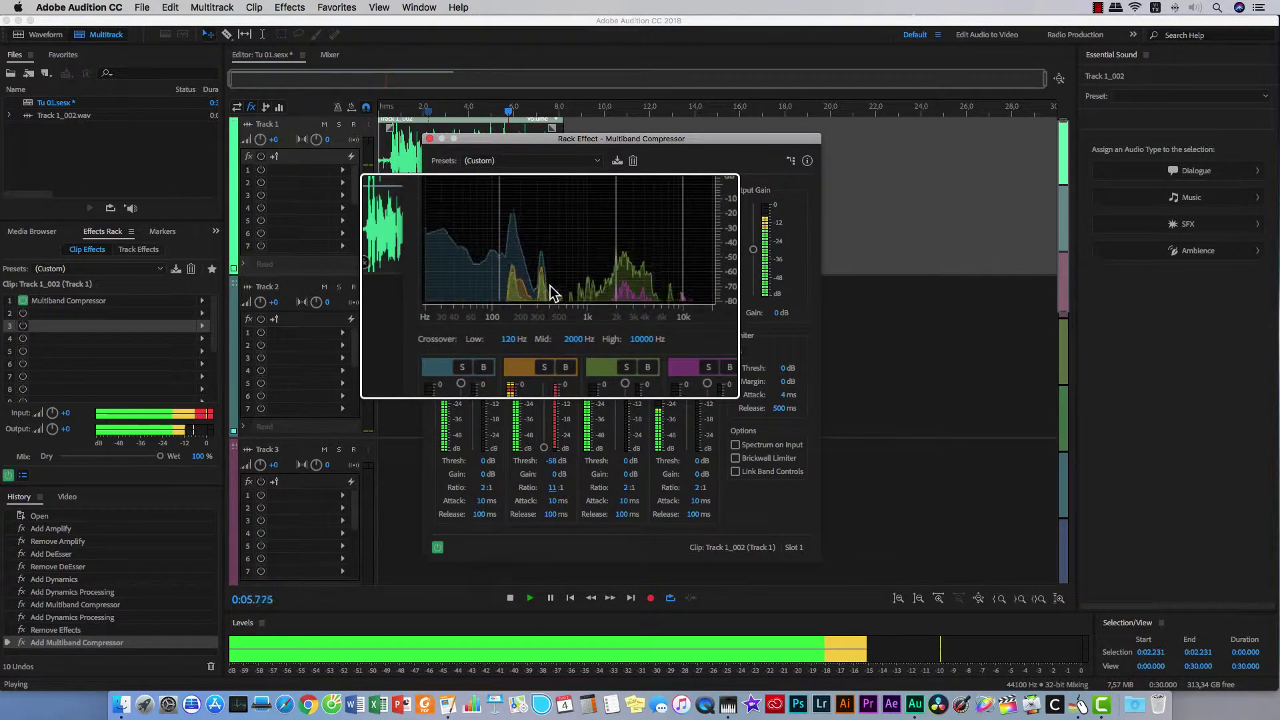
key("space")
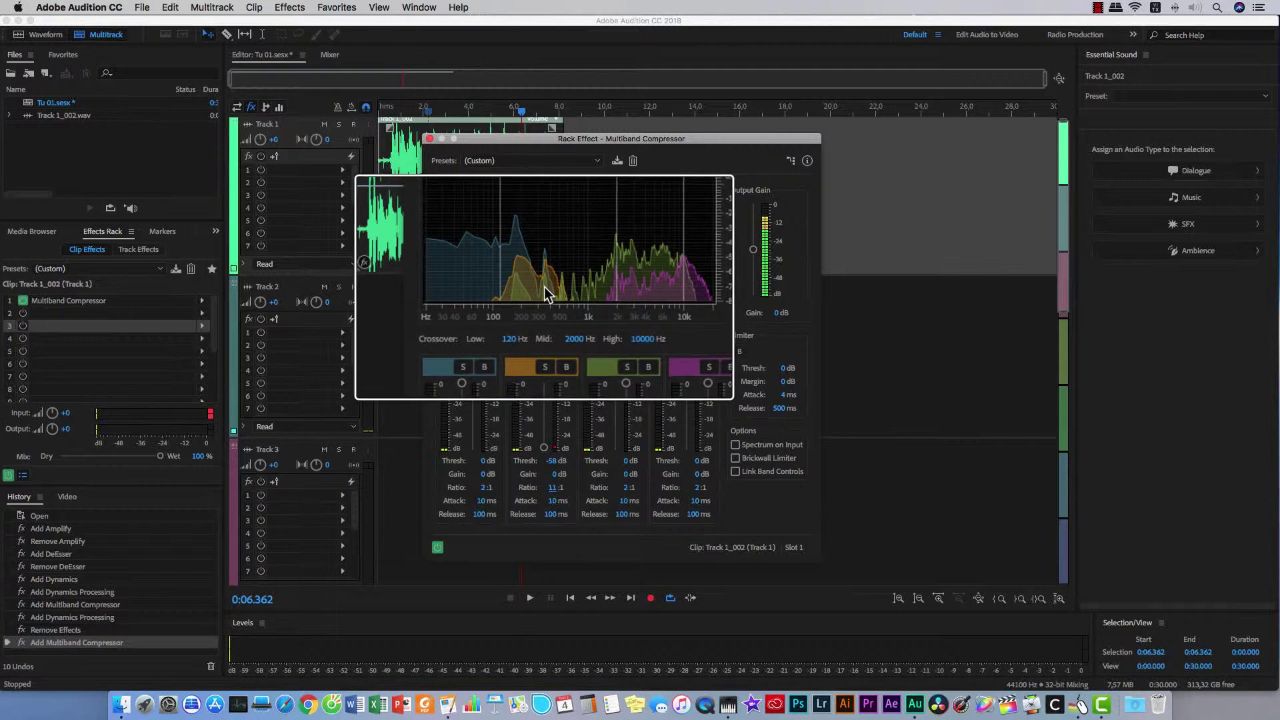
left_click_drag(544, 448, 543, 437)
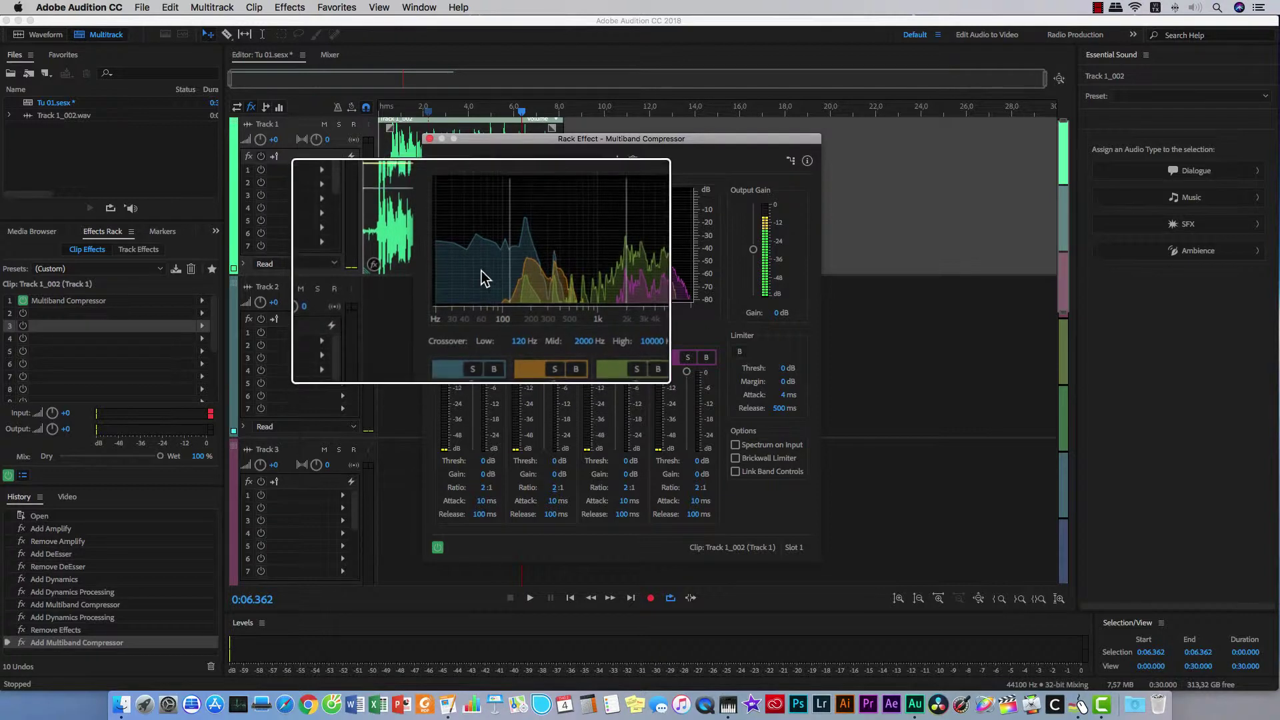
- Set the lowest band's threshold to -60 dB and play the clip in short passes to check its spectrum
left_click_drag(474, 369, 472, 459)
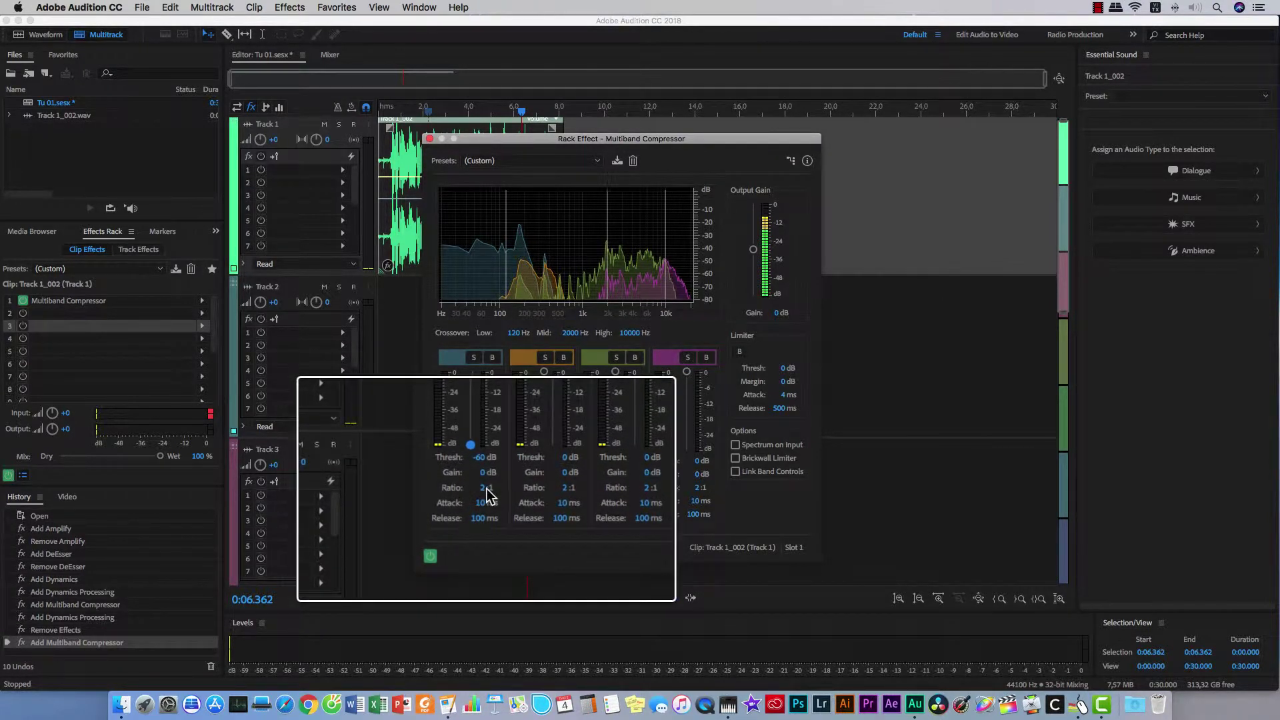
key("space")
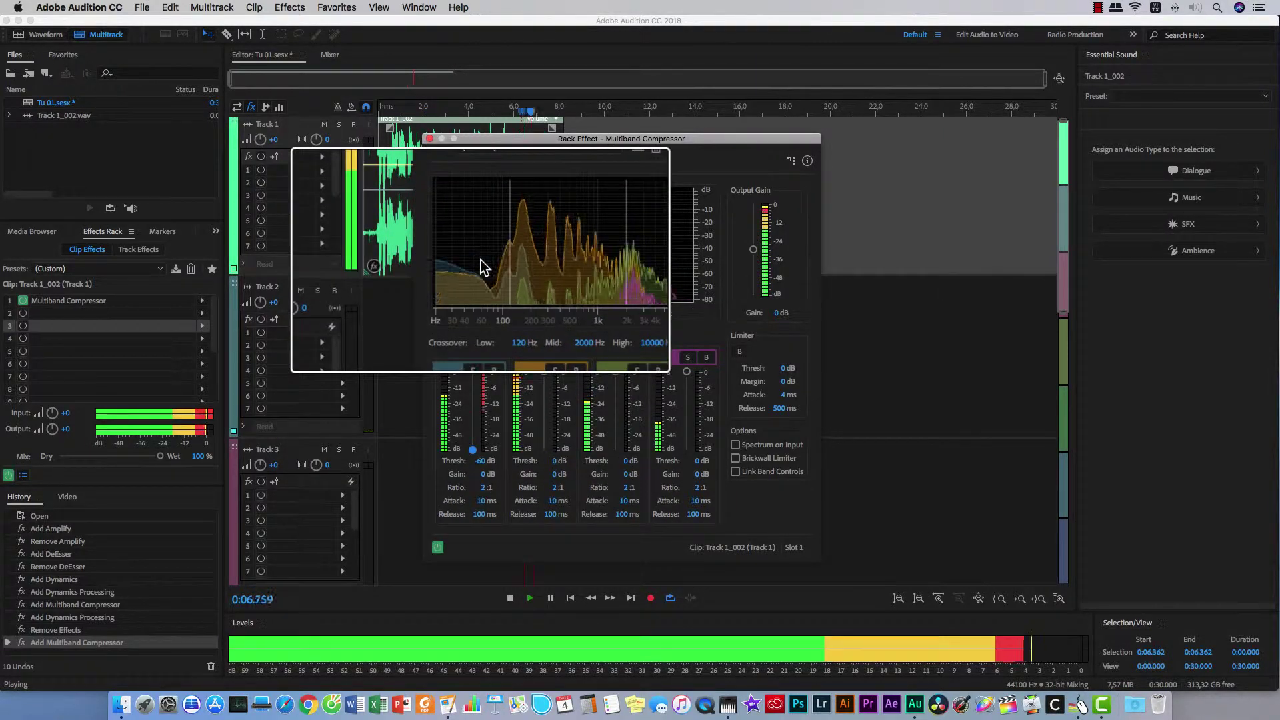
key("space")
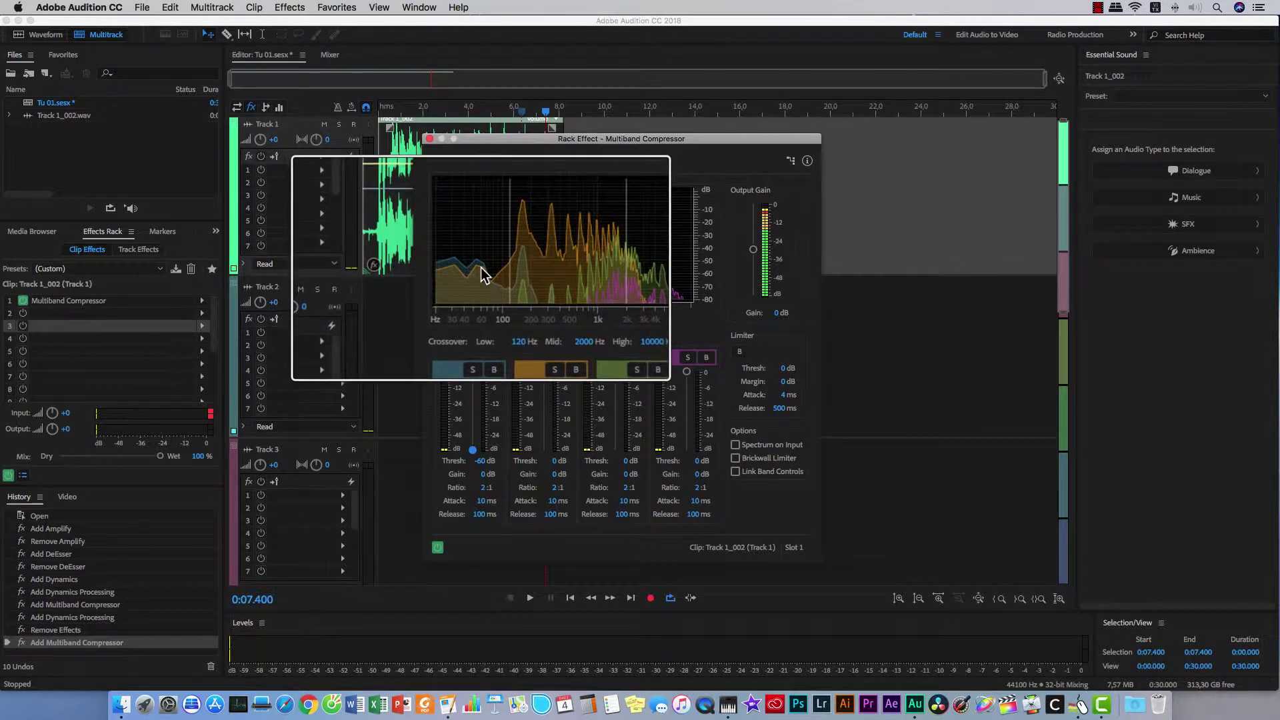
key("space")
key("space")
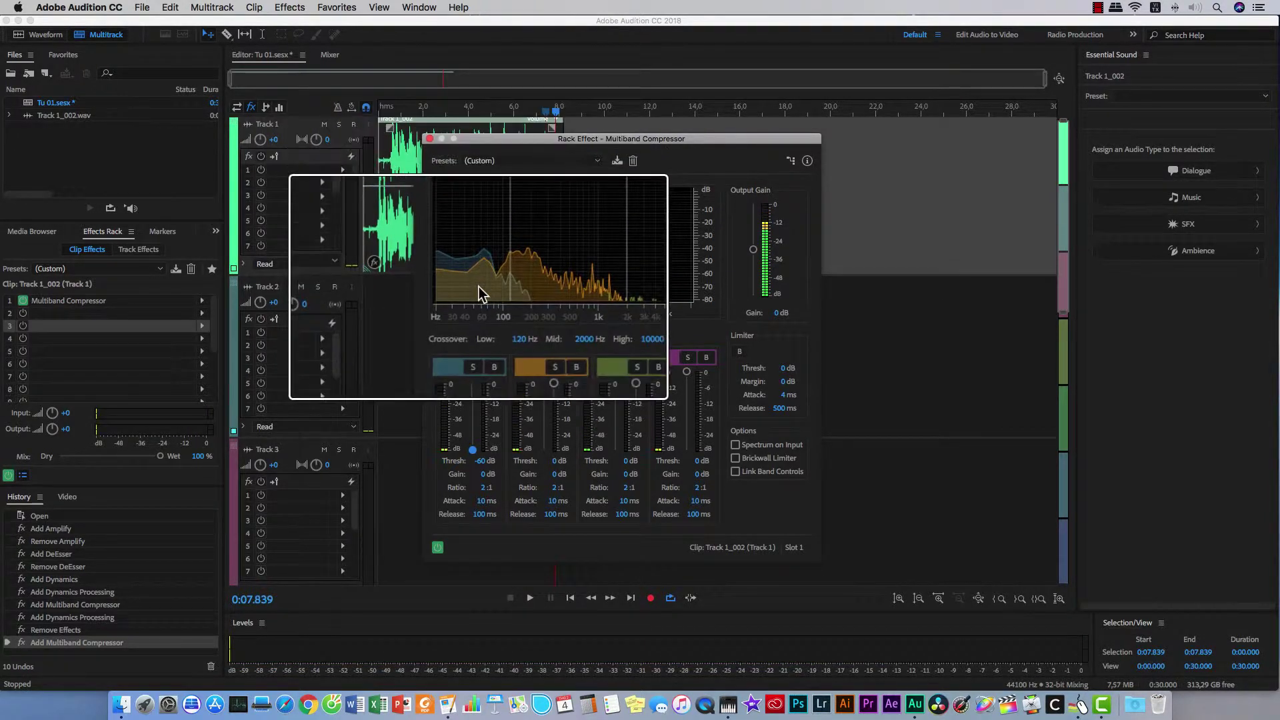
- Move the playhead to about 0:00.449 and play the clip through to examine the lowest band's compression
left_click(390, 147)
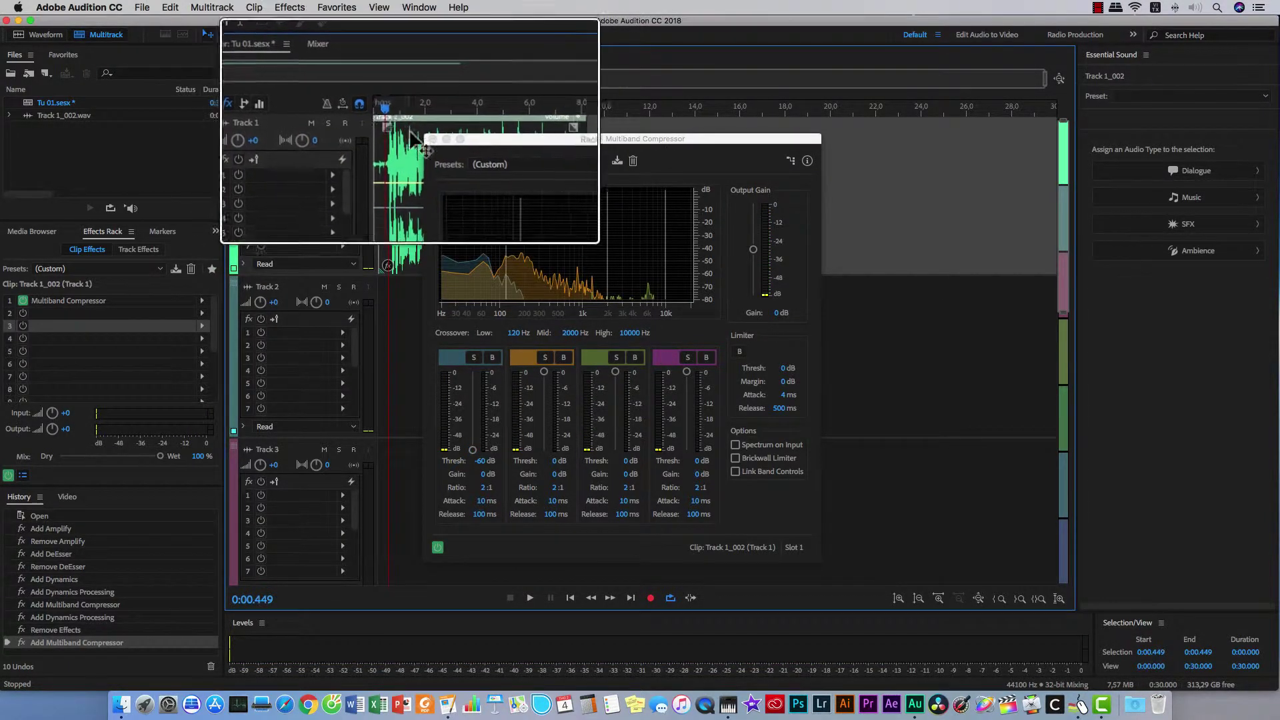
key("space")
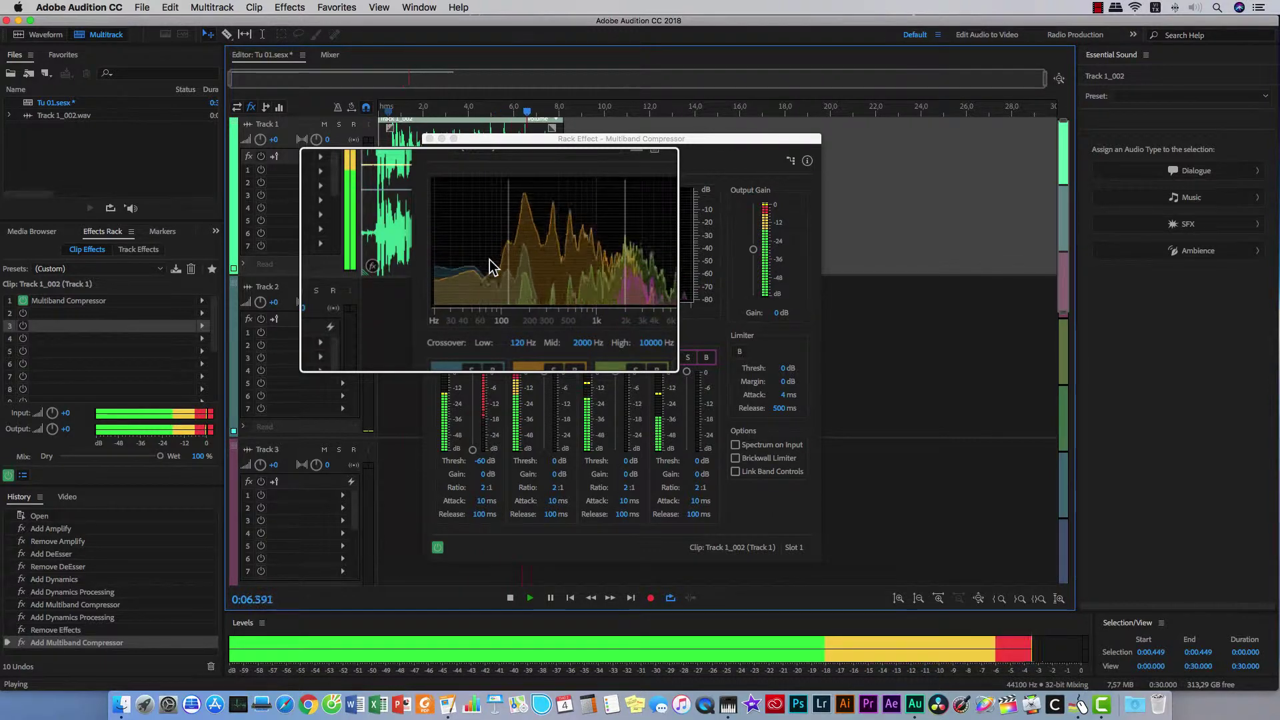
key("space")
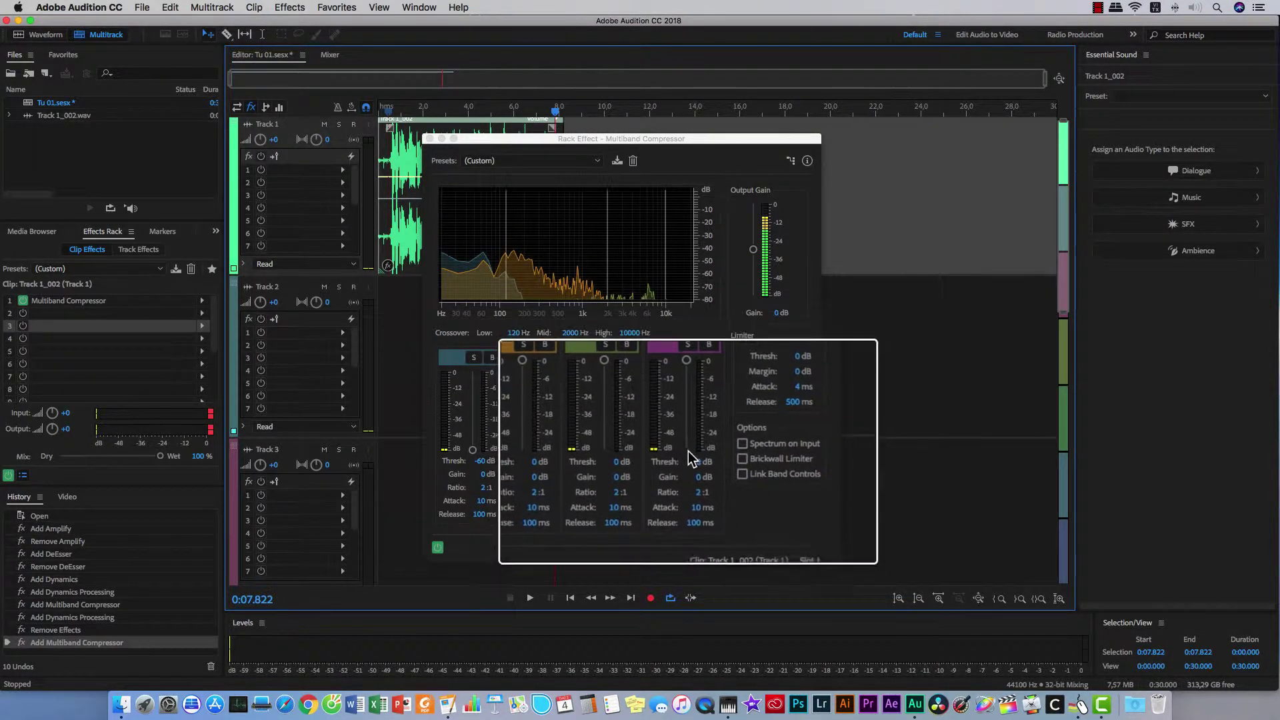
- Raise the highest (purple) band's gain to 2.4 dB and play the clip in short passes to check its spectrum
left_click(697, 467)
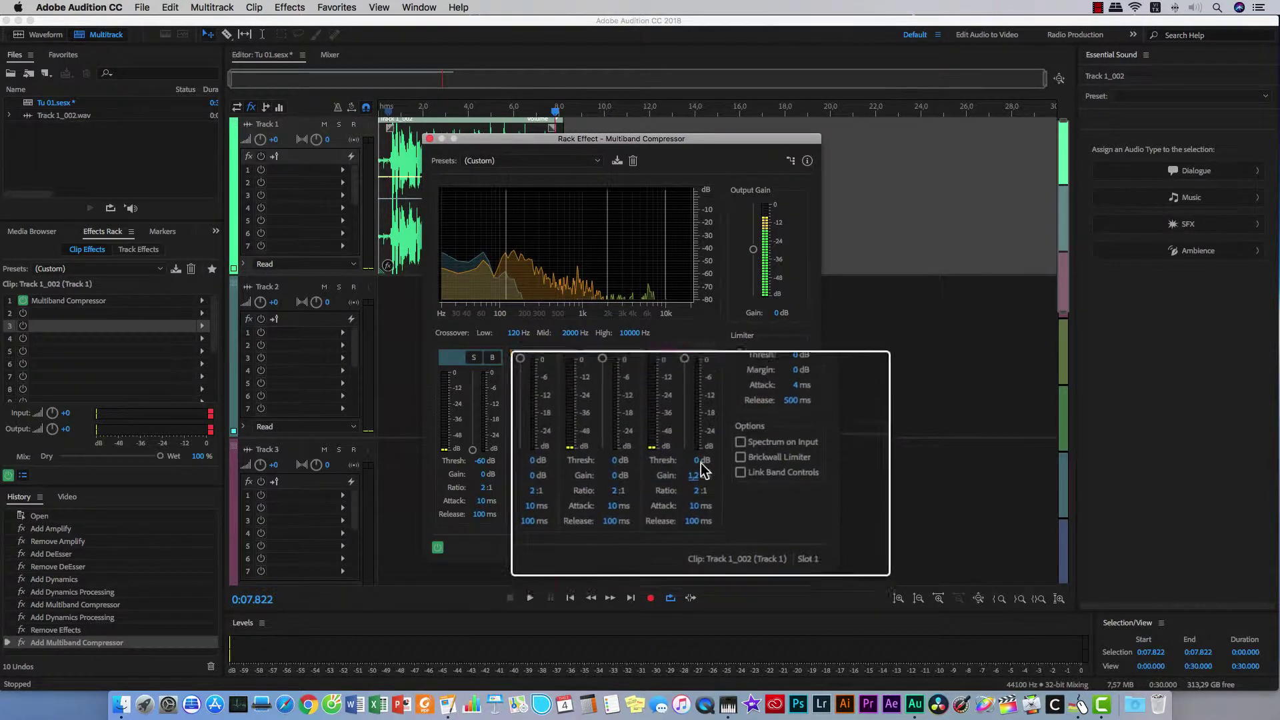
left_click_drag(709, 476, 677, 384)
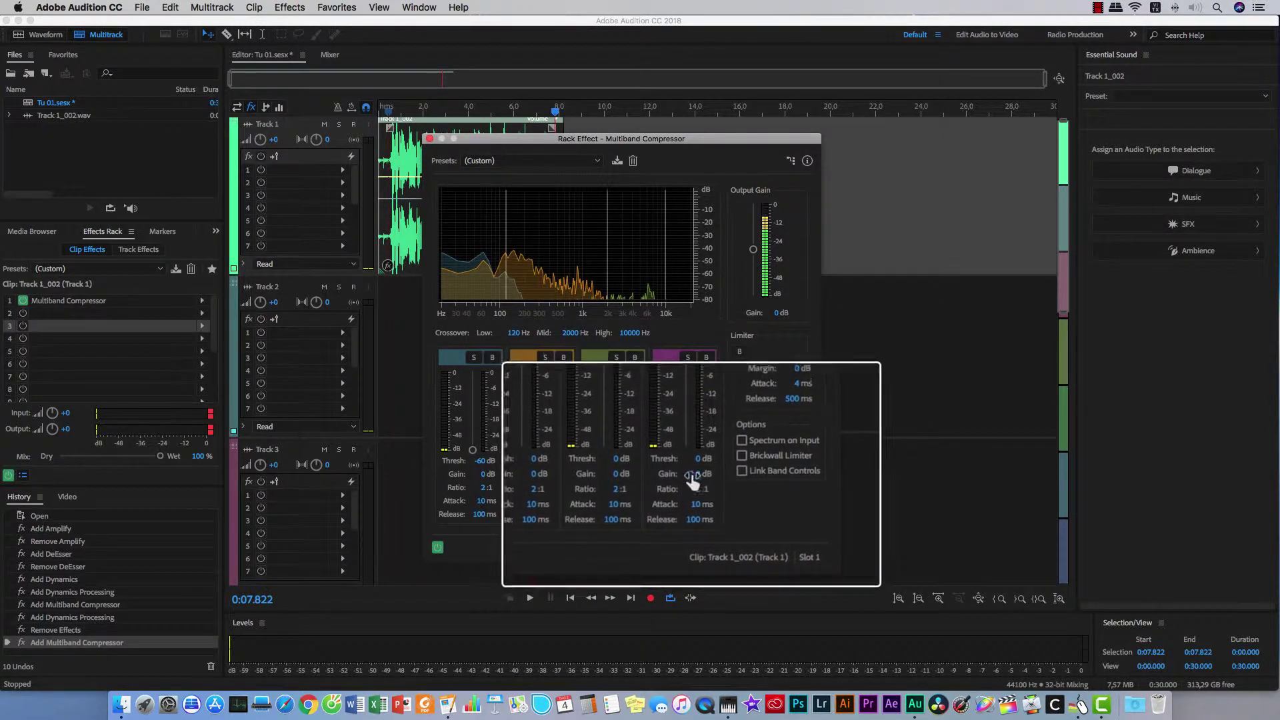
key("space")
key("space")
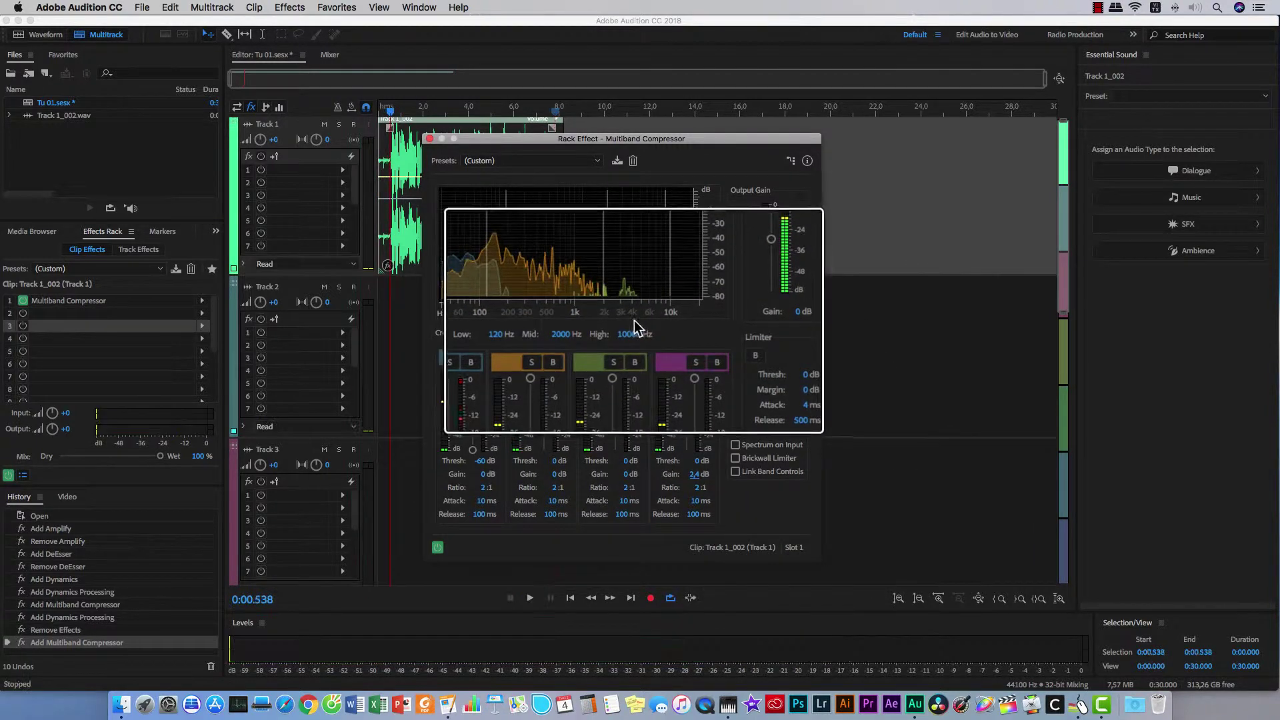
key("space")
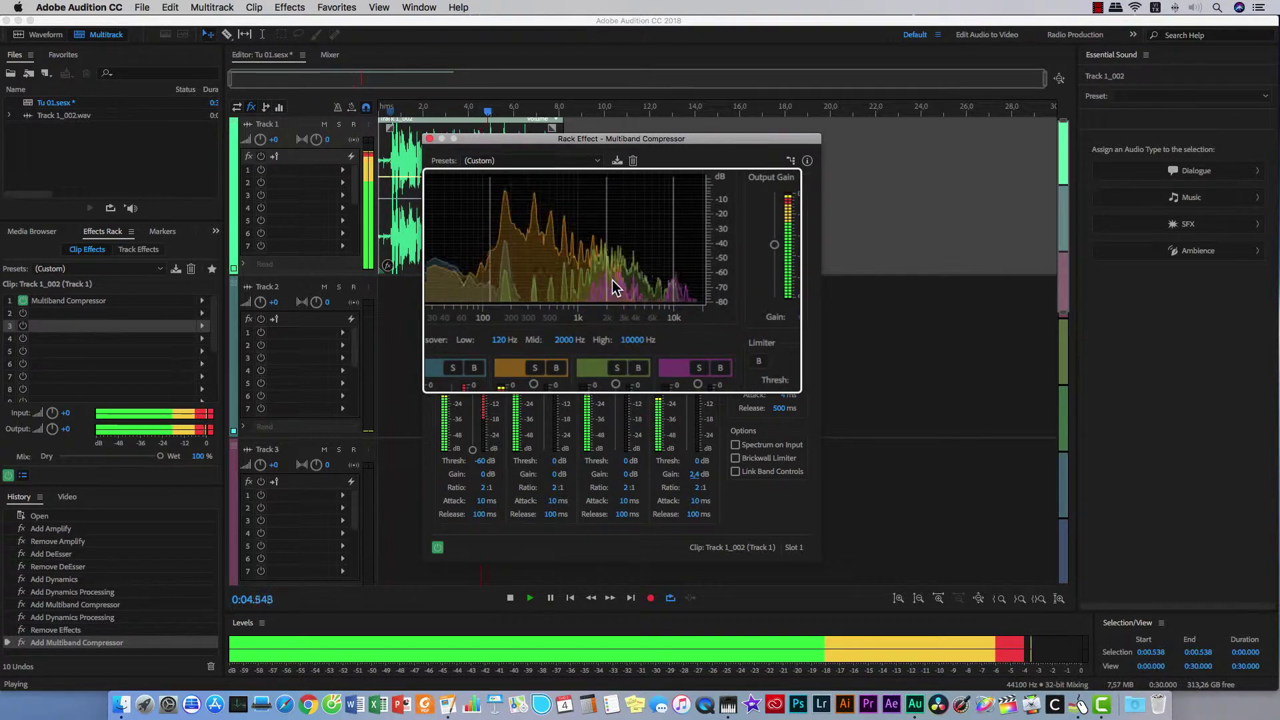
key("space")
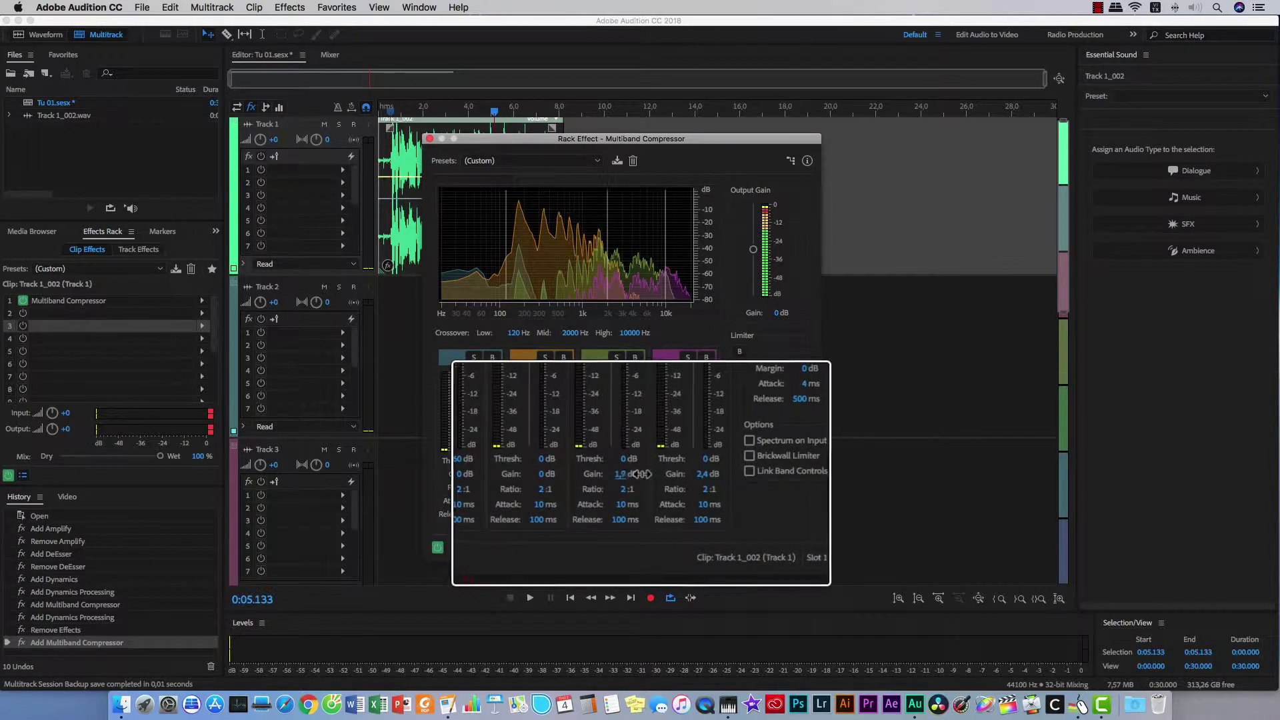
- Set the gain to 3.4 dB on the third (green) band and 2.8 dB on the highest band, playing the clip to compare
left_click_drag(651, 474, 694, 475)
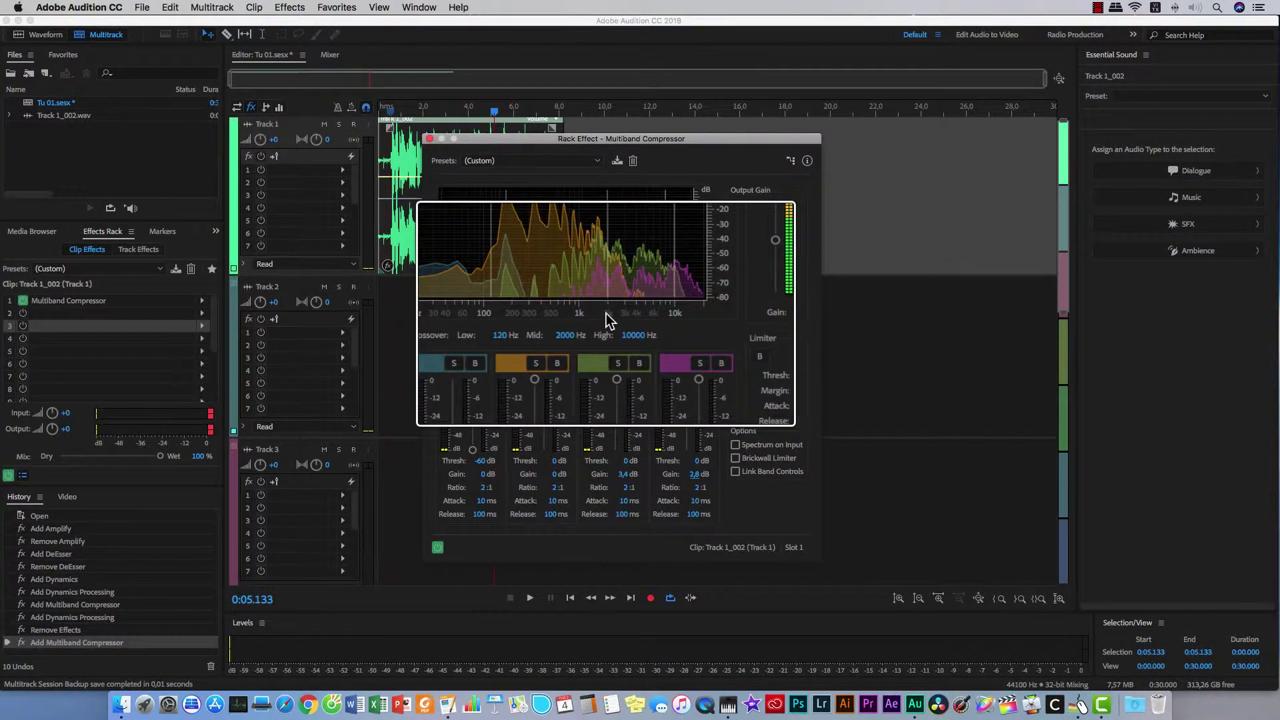
key("space")
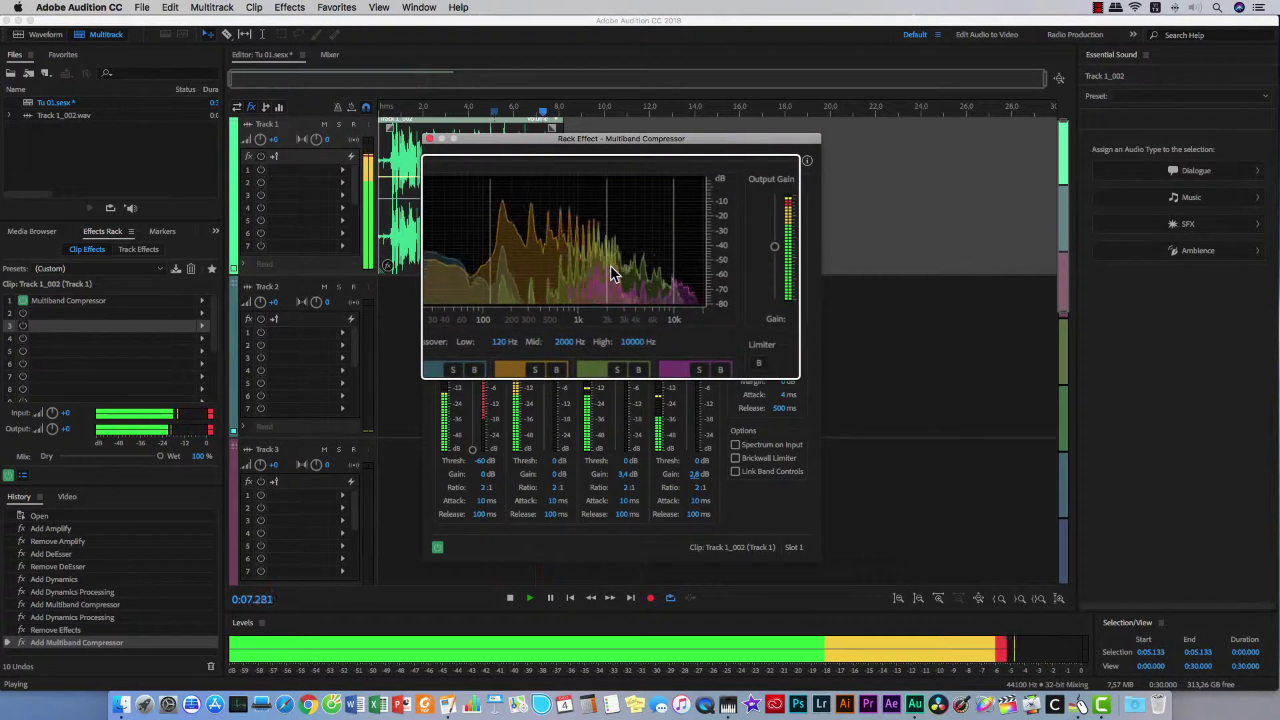
key("space")
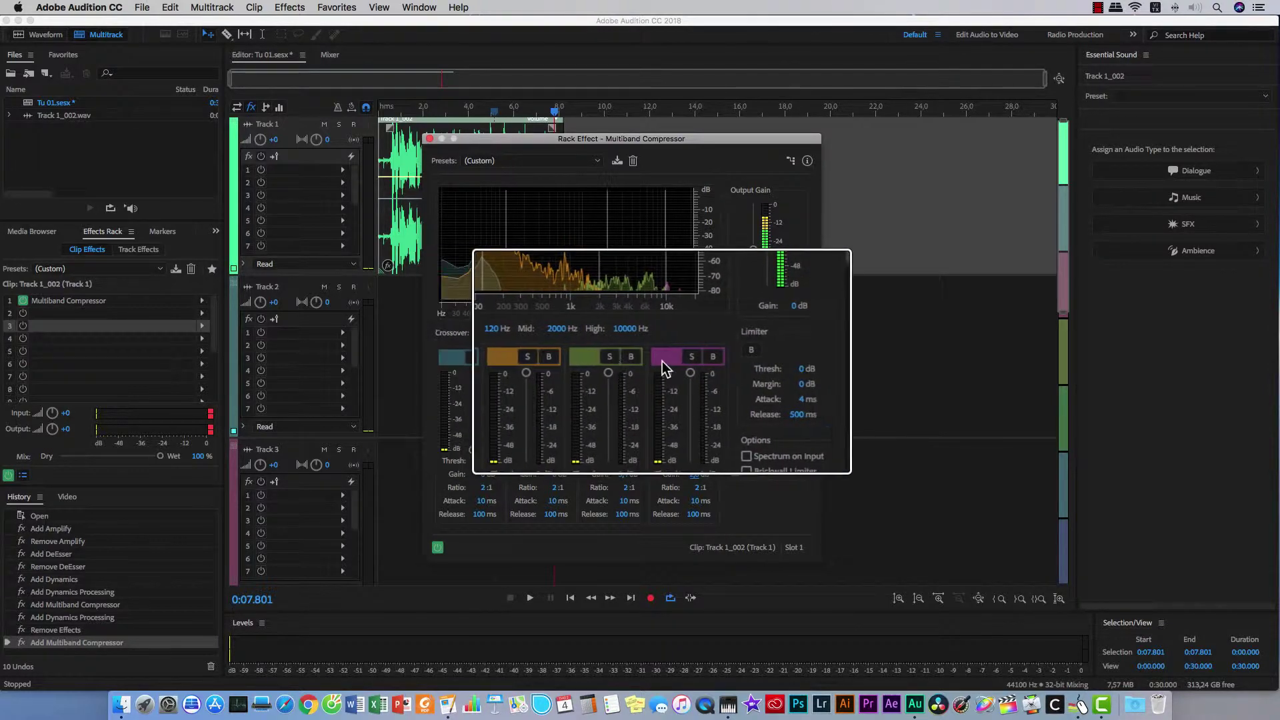
key("space")
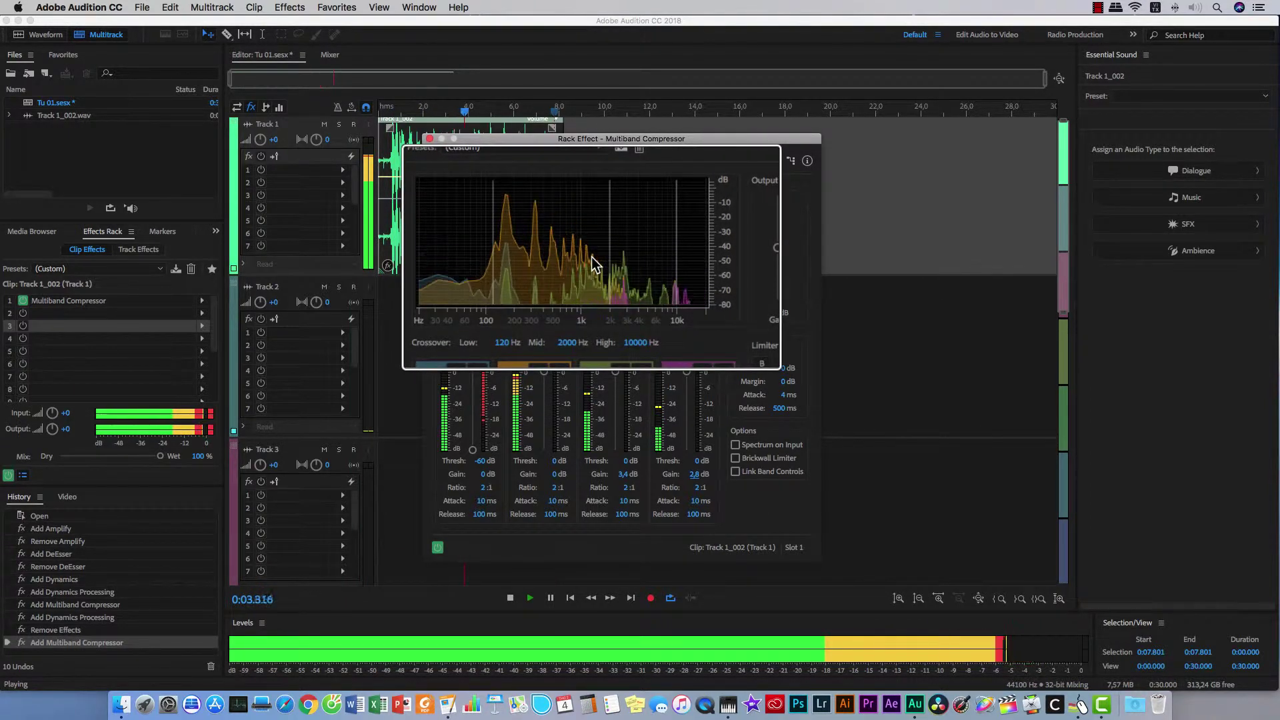
key("space")
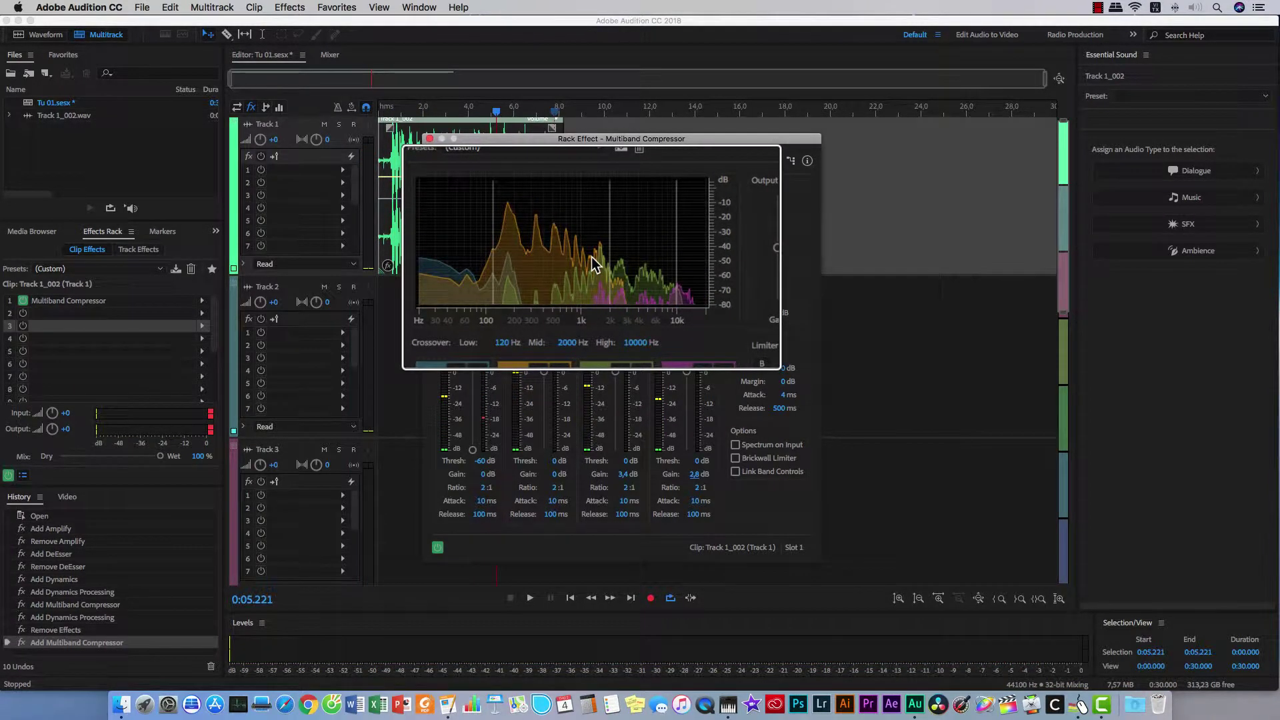
key("space")
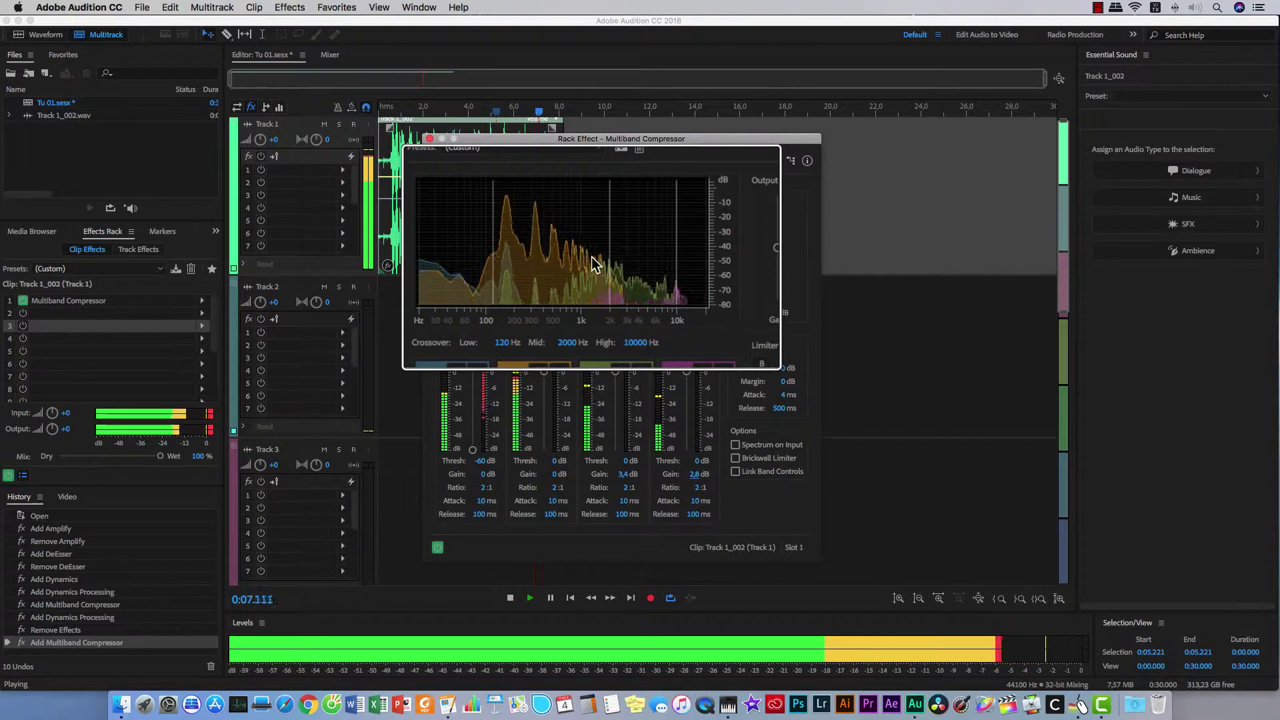
key("space")
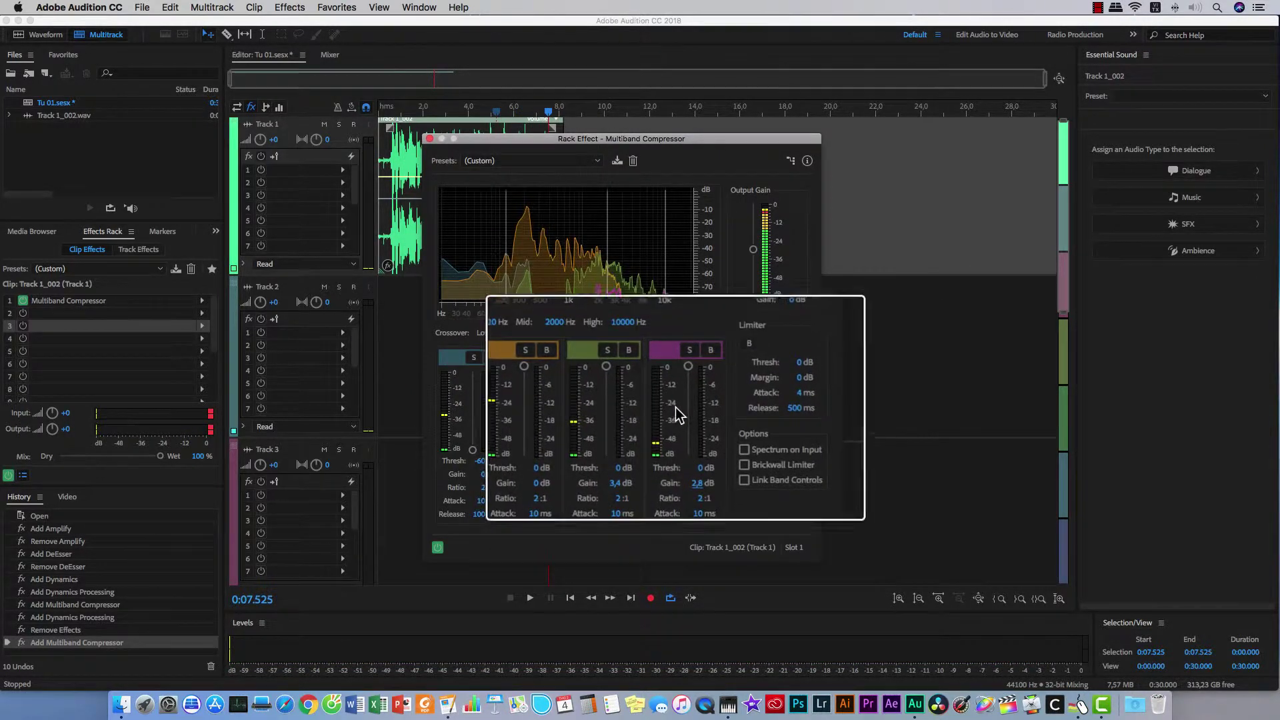
- Set the highest band's threshold to -32 dB and the third band's to -30 dB, with both bands' gains at 0 dB
left_click_drag(687, 372, 685, 414)
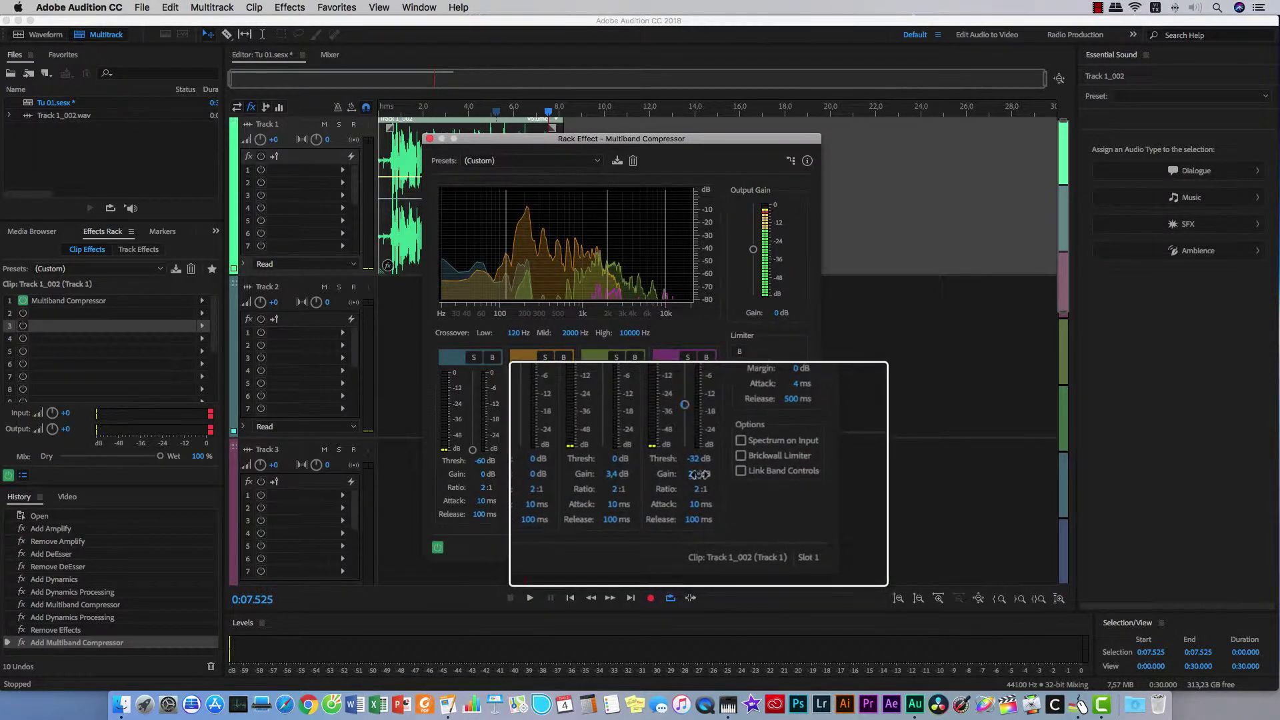
type("0")
left_click(617, 473)
type("0")
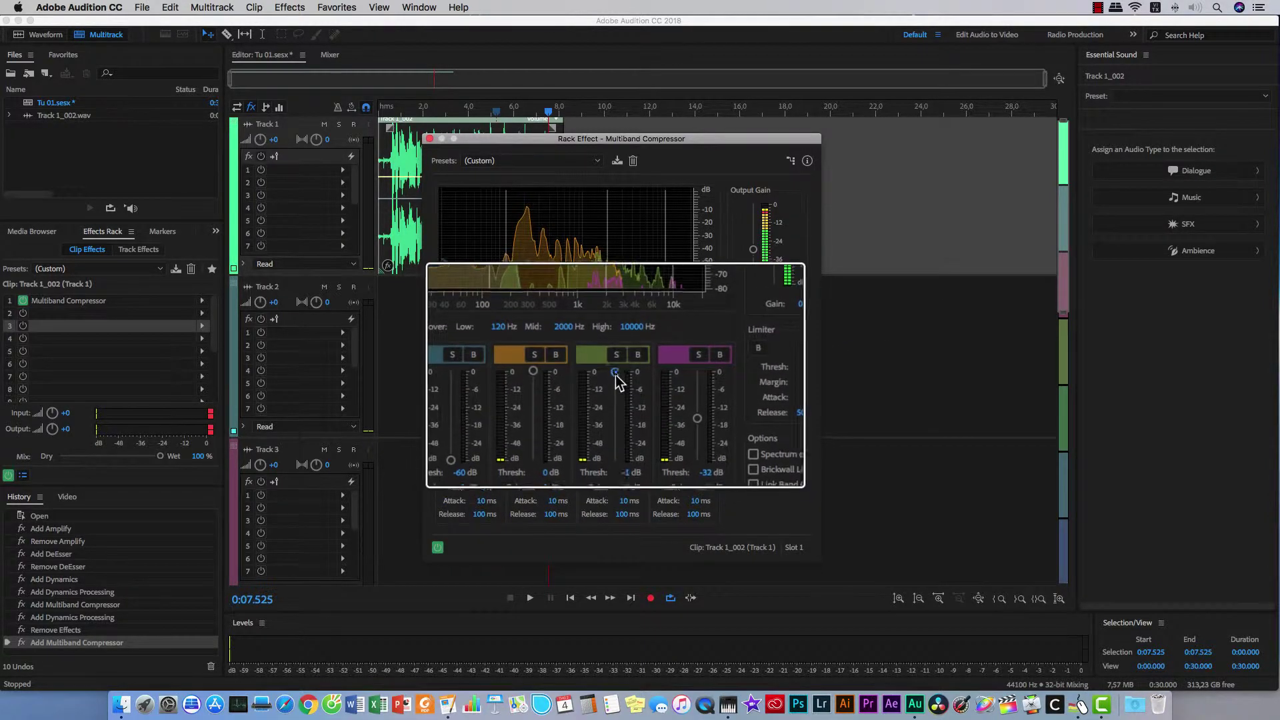
left_click_drag(615, 375, 615, 410)
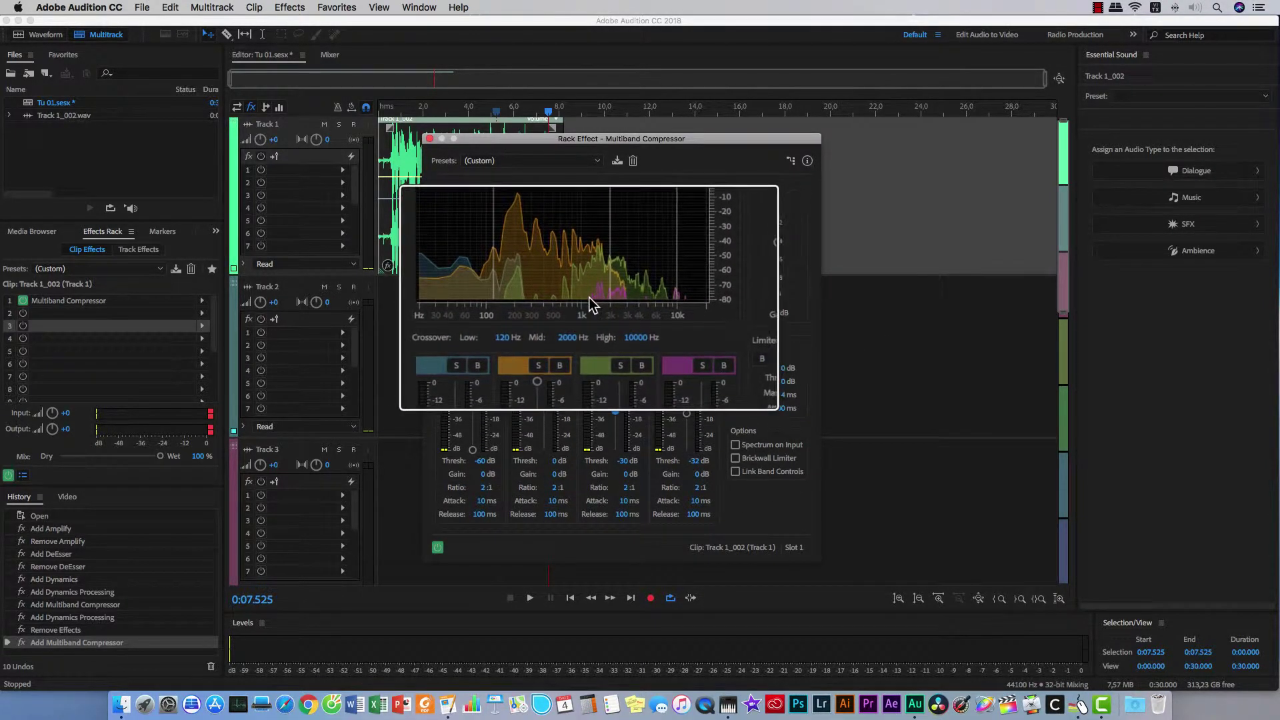
- Play the clip in several passes to examine how the two upper bands are compressed in the spectrum and meters
key("space")
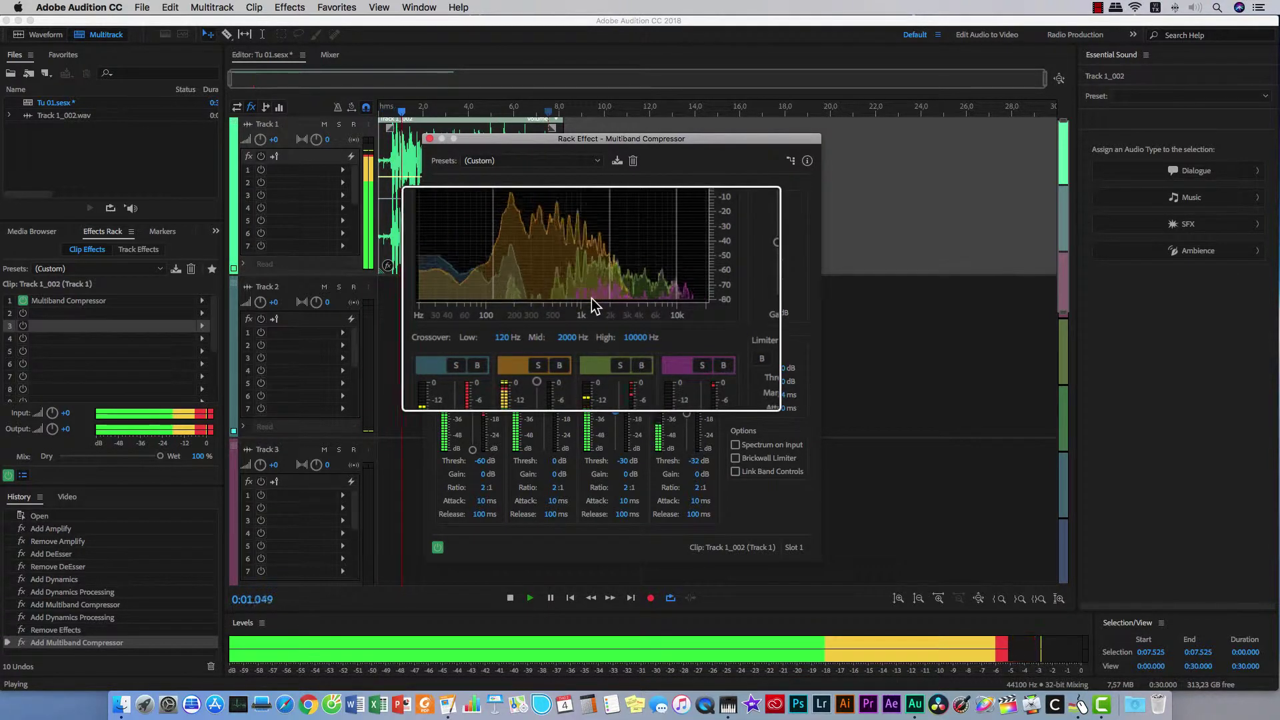
key("space")
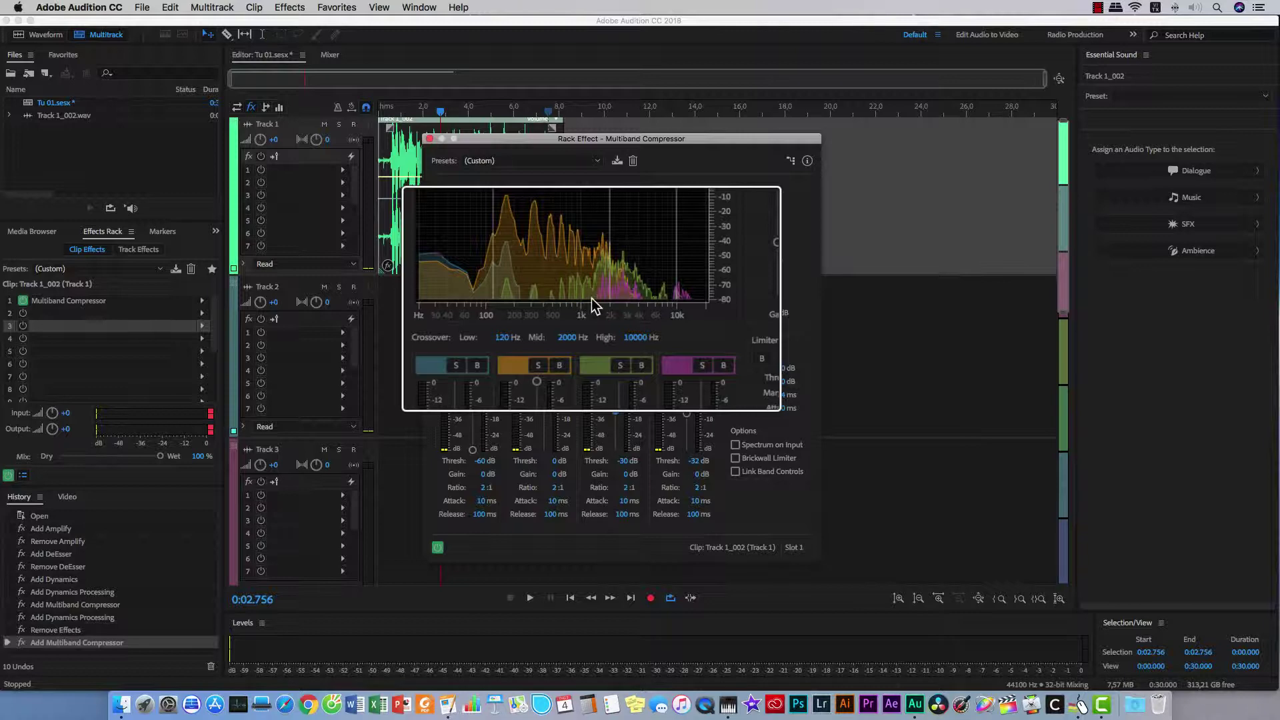
key("space")
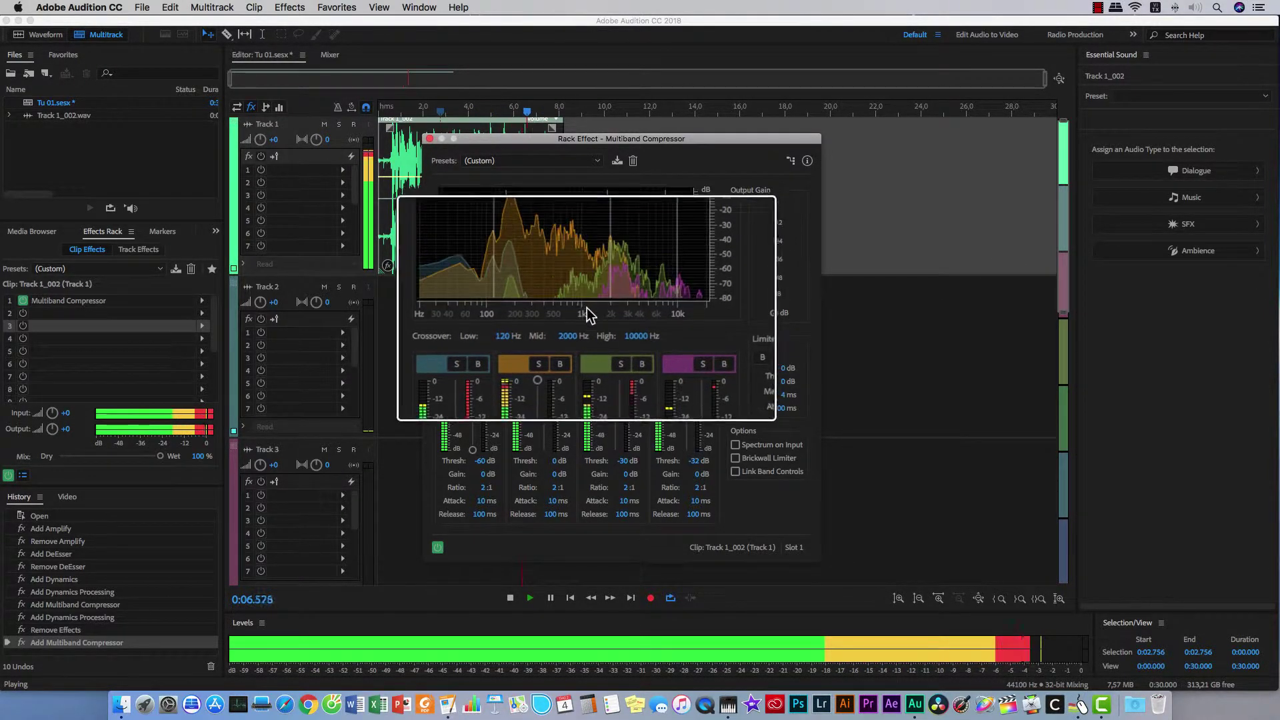
key("space")
key("space")
key("space")
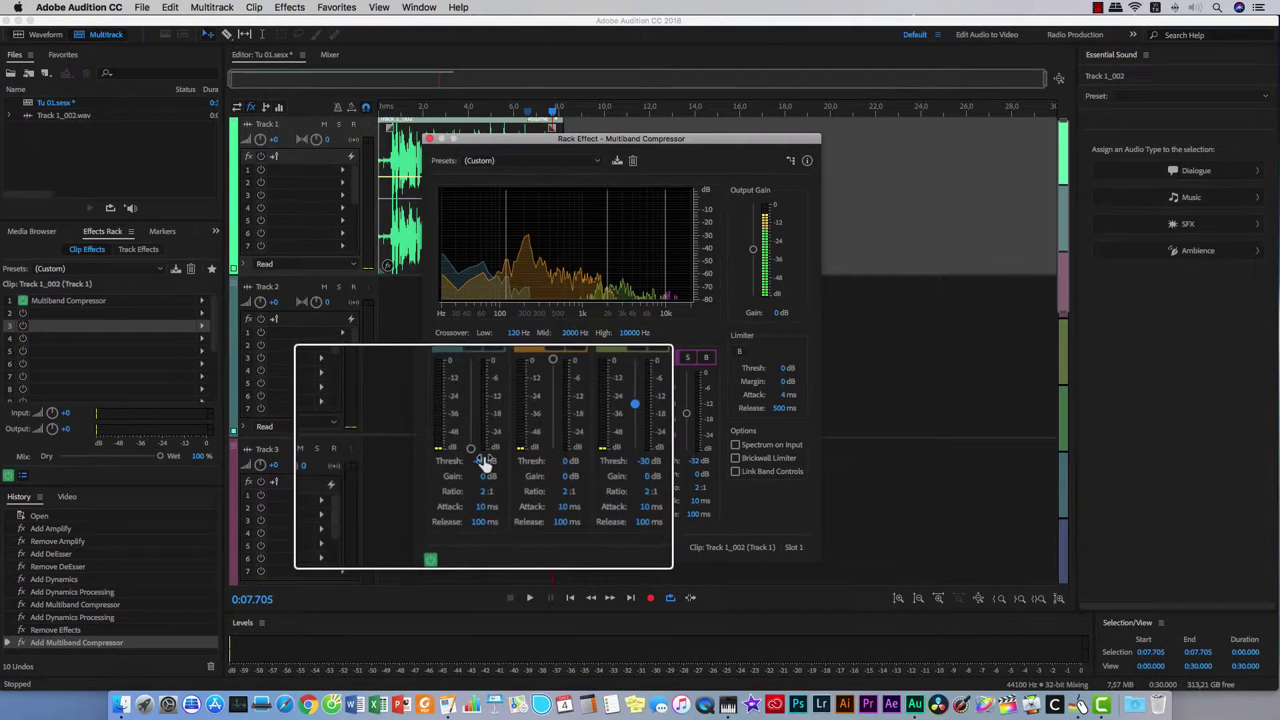
- Restore the lowest (blue) band's threshold to 0 dB and raise its gain to 2.8 dB
left_click_drag(476, 455, 477, 379)
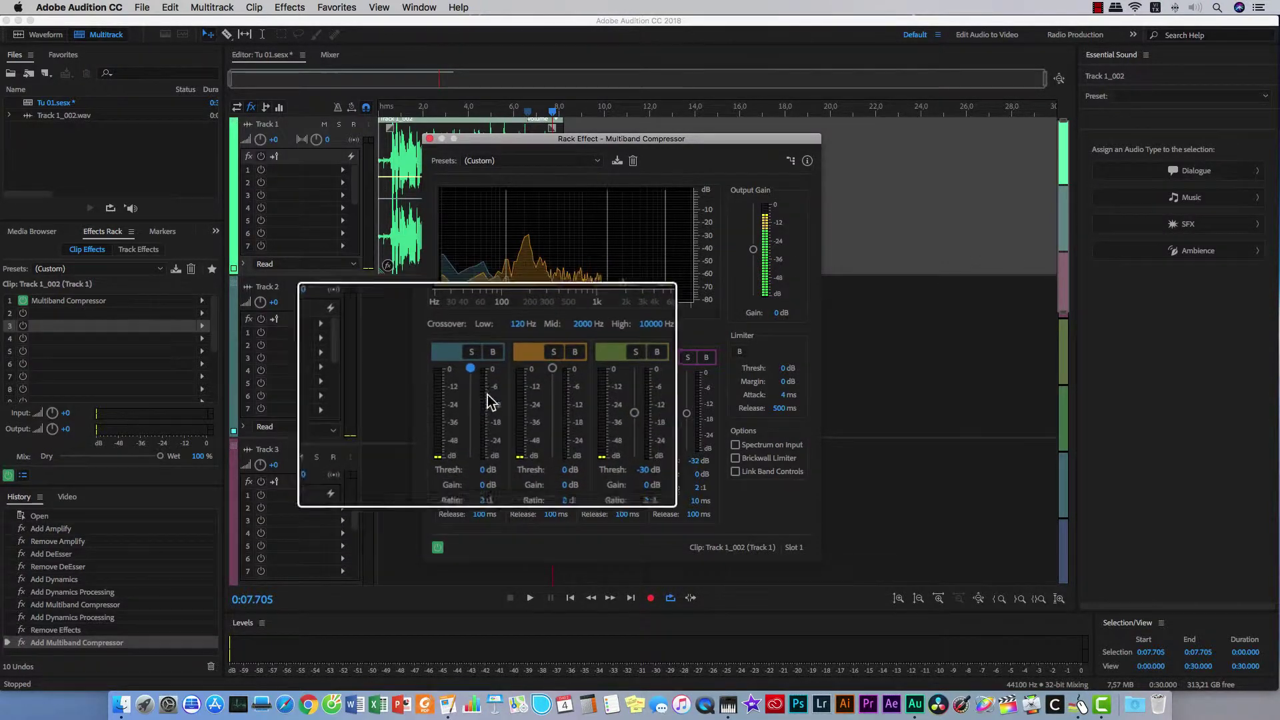
mouse_move(483, 473)
left_mouse_down()
mouse_move(499, 475)
mouse_move(480, 466)
left_mouse_up()
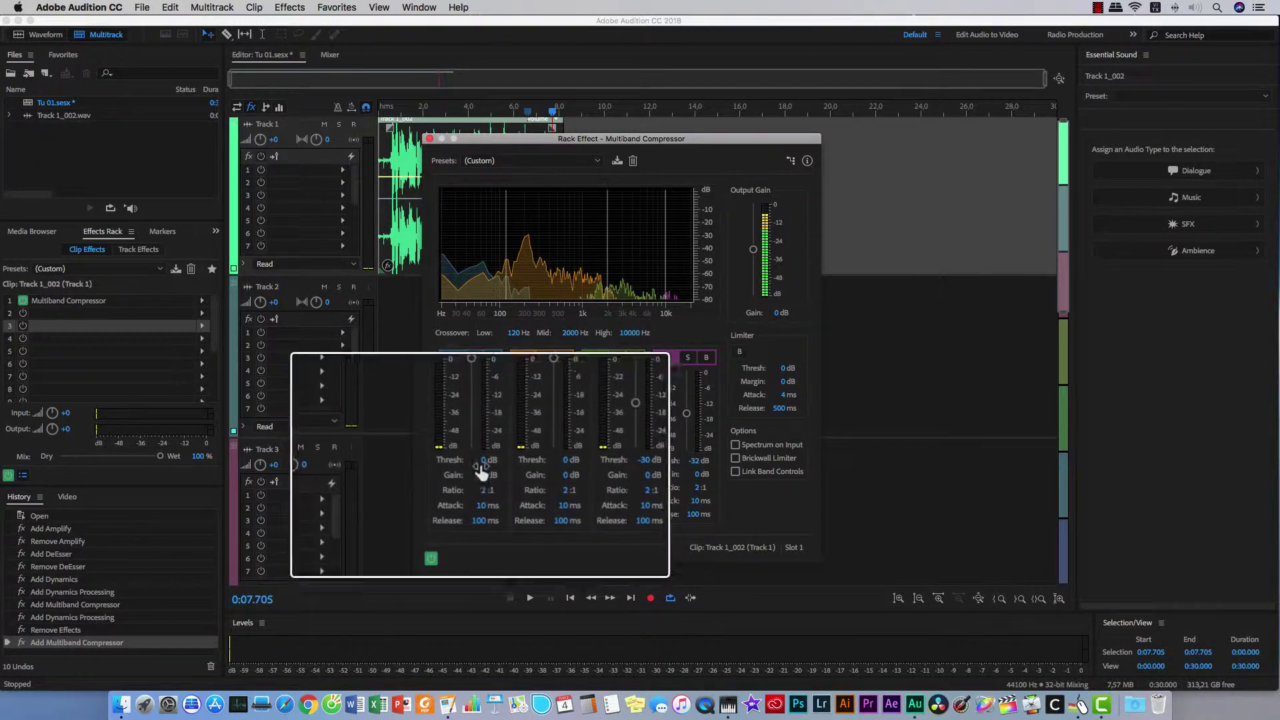
- Apply the Broadcast preset to the Multiband Compressor and play the clip to hear its effect
left_click(502, 162)
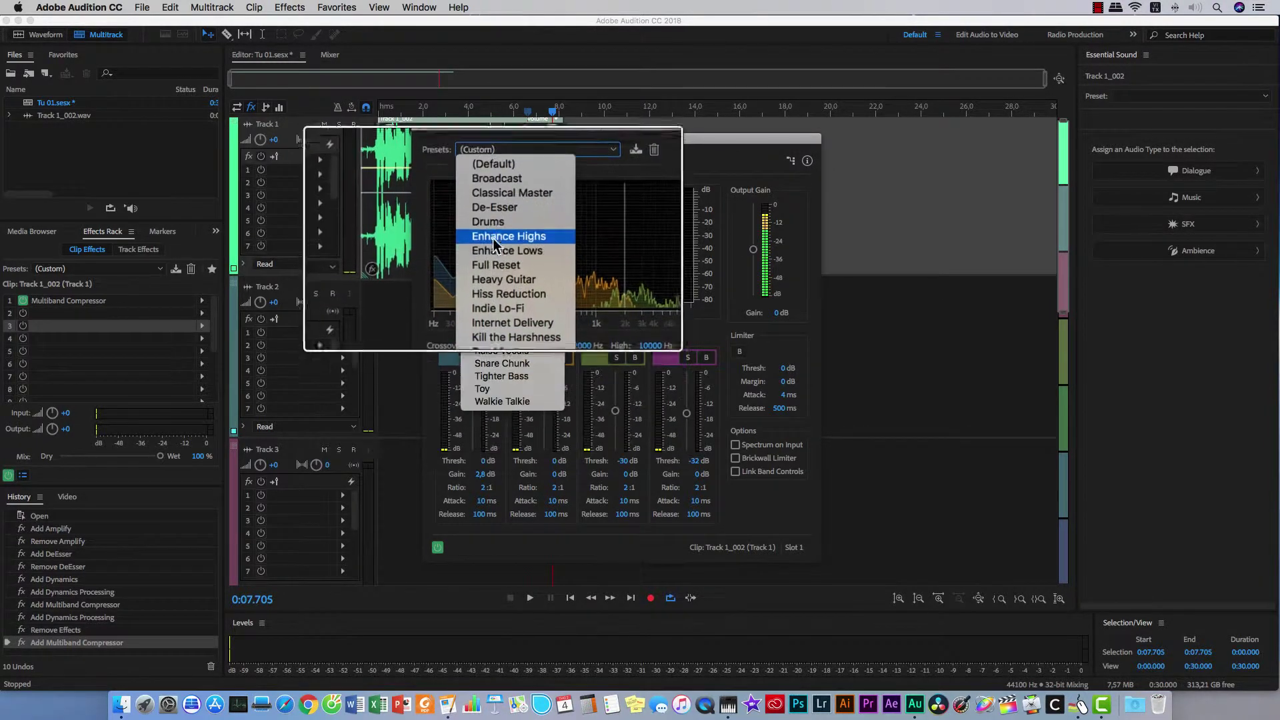
key("Escape")
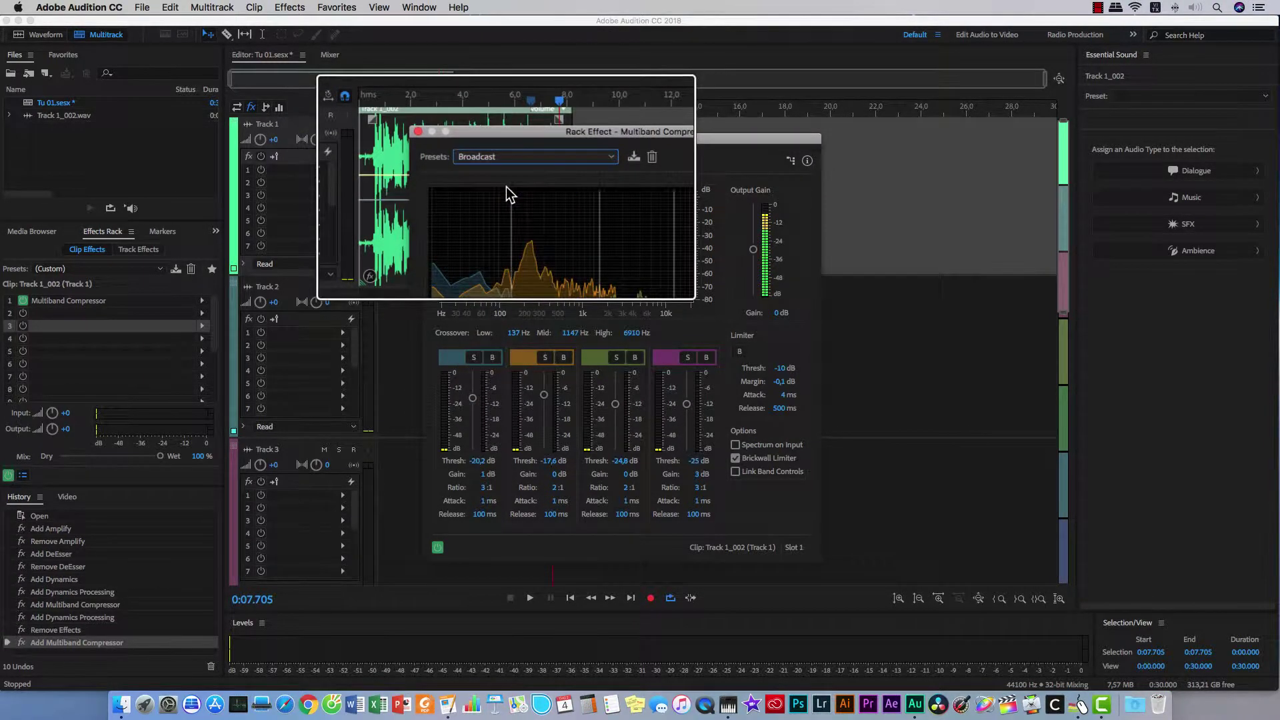
key("space")
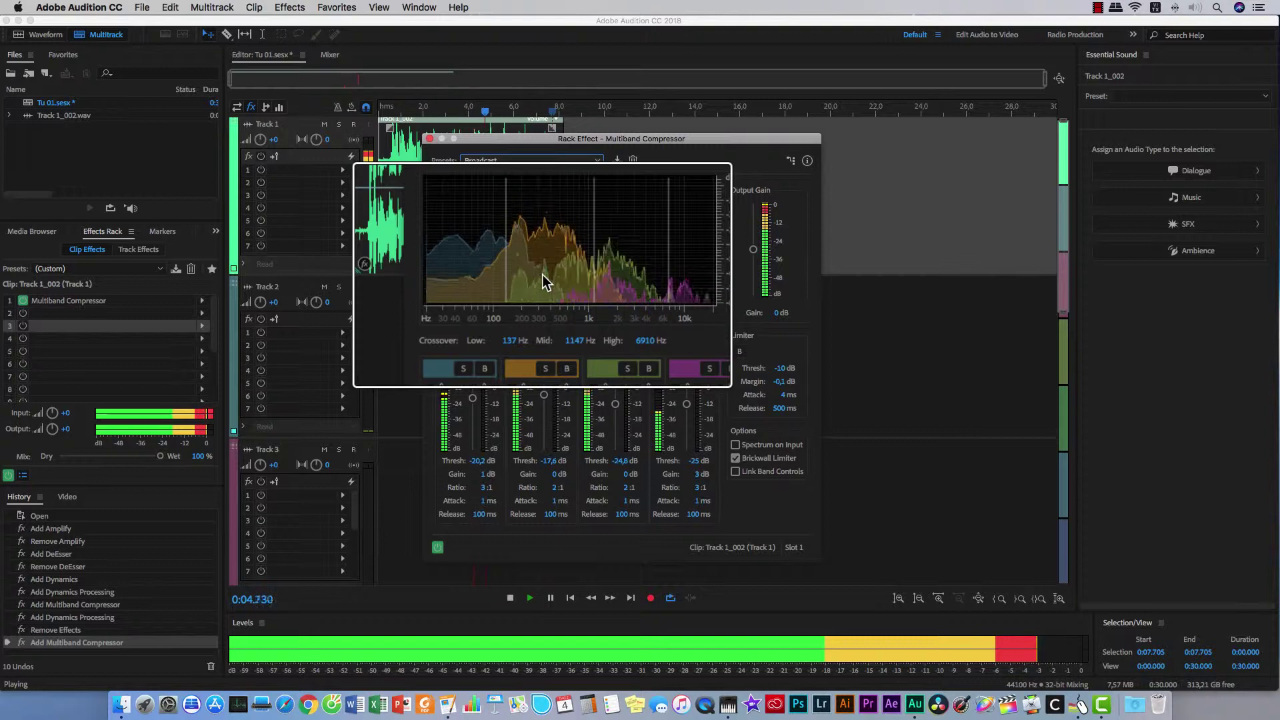
key("space")
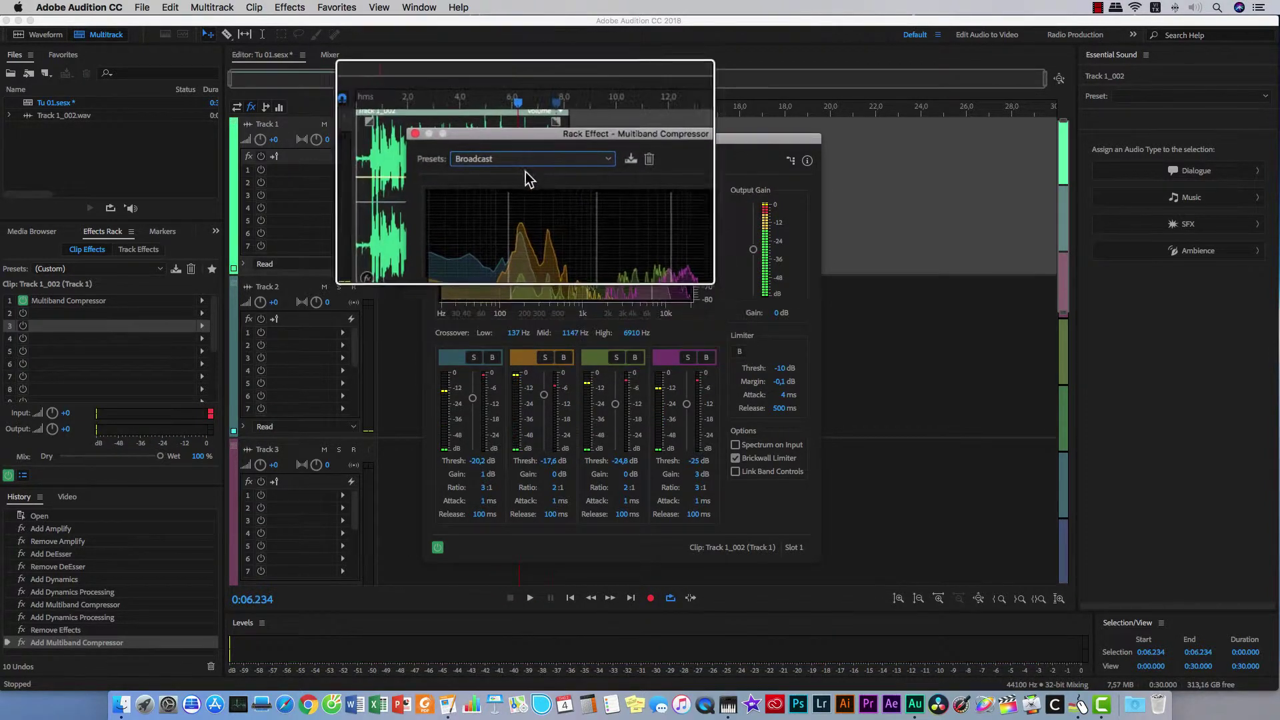
- Try the Classical Master preset on the compressor, and switch back to Broadcast
left_click(510, 158)
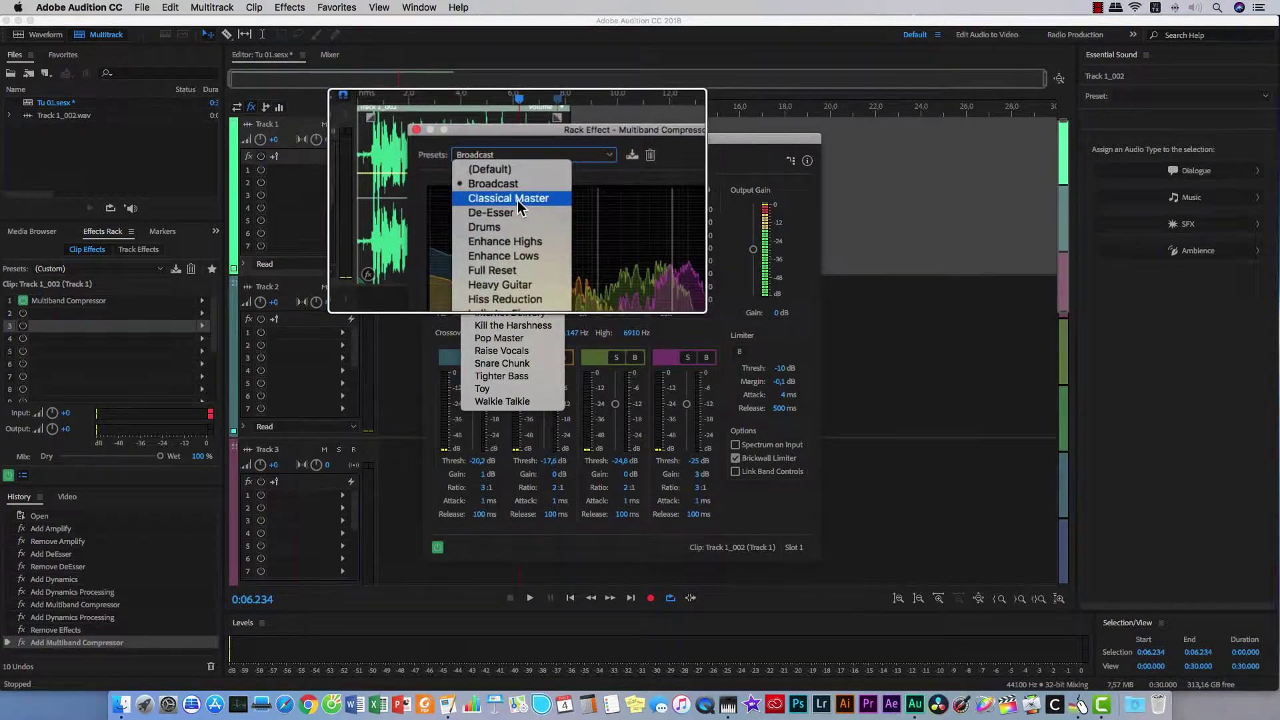
left_click(518, 199)
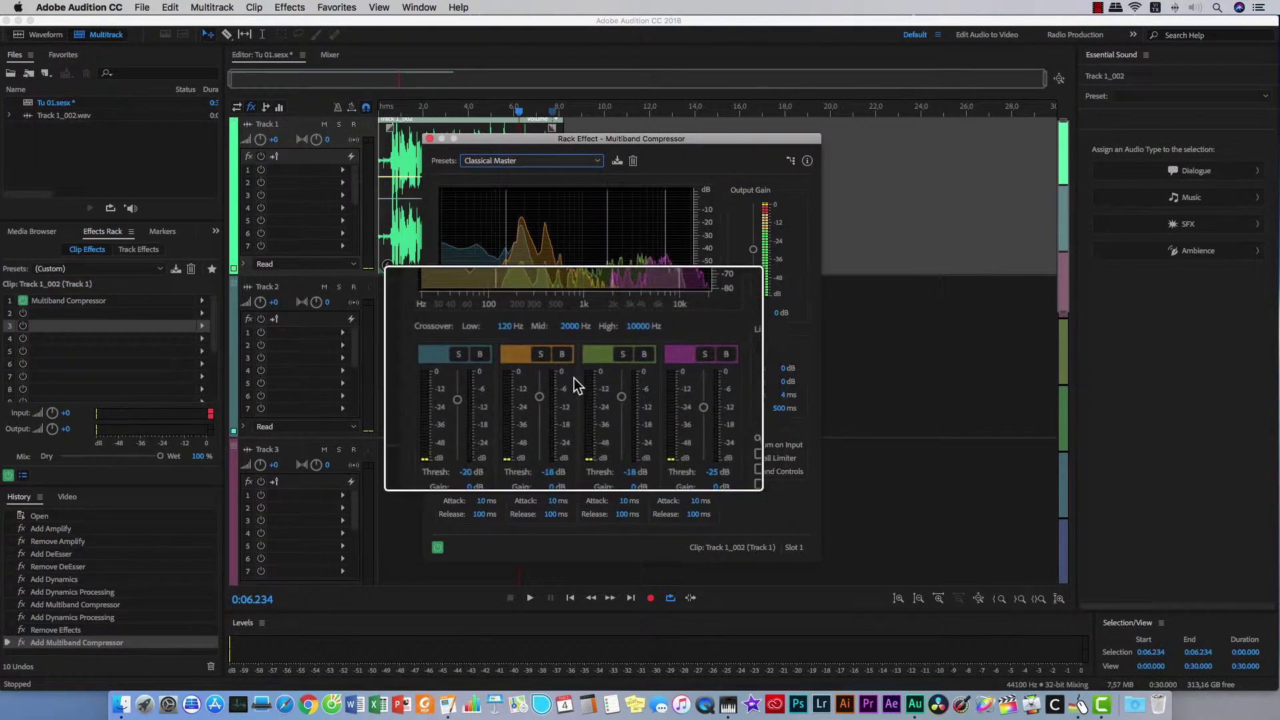
left_click(565, 162)
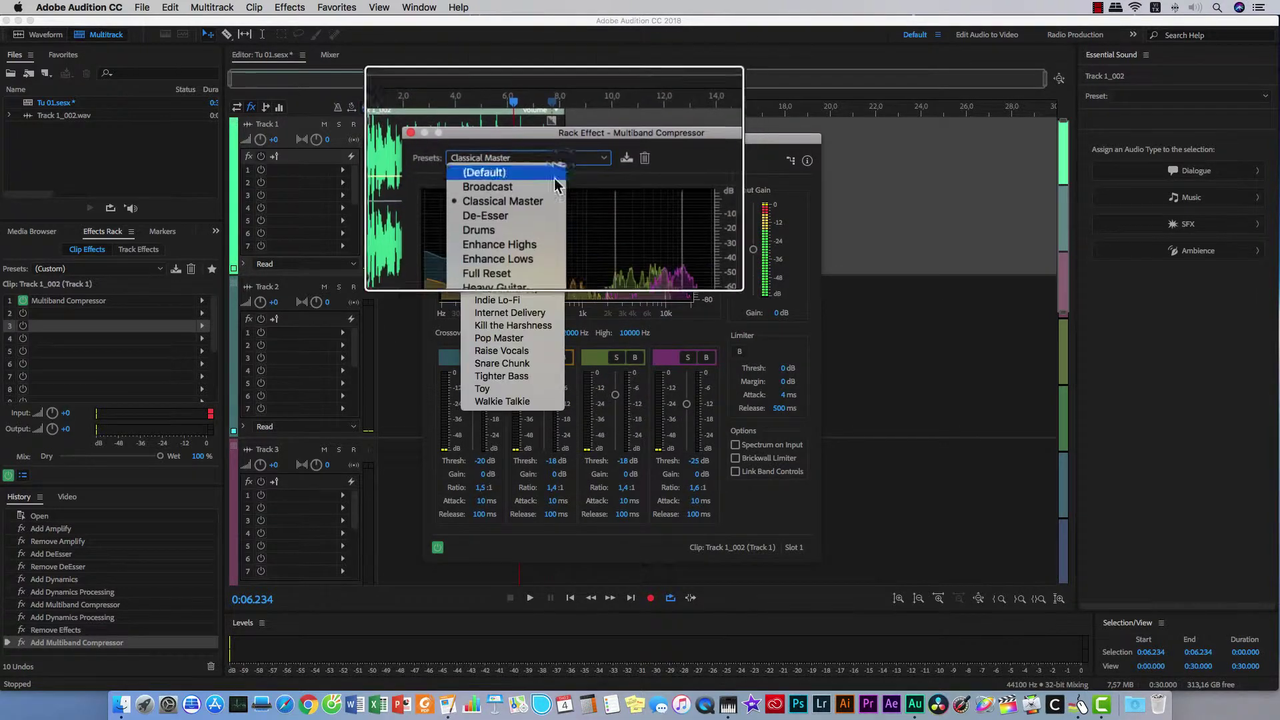
left_click(527, 191)
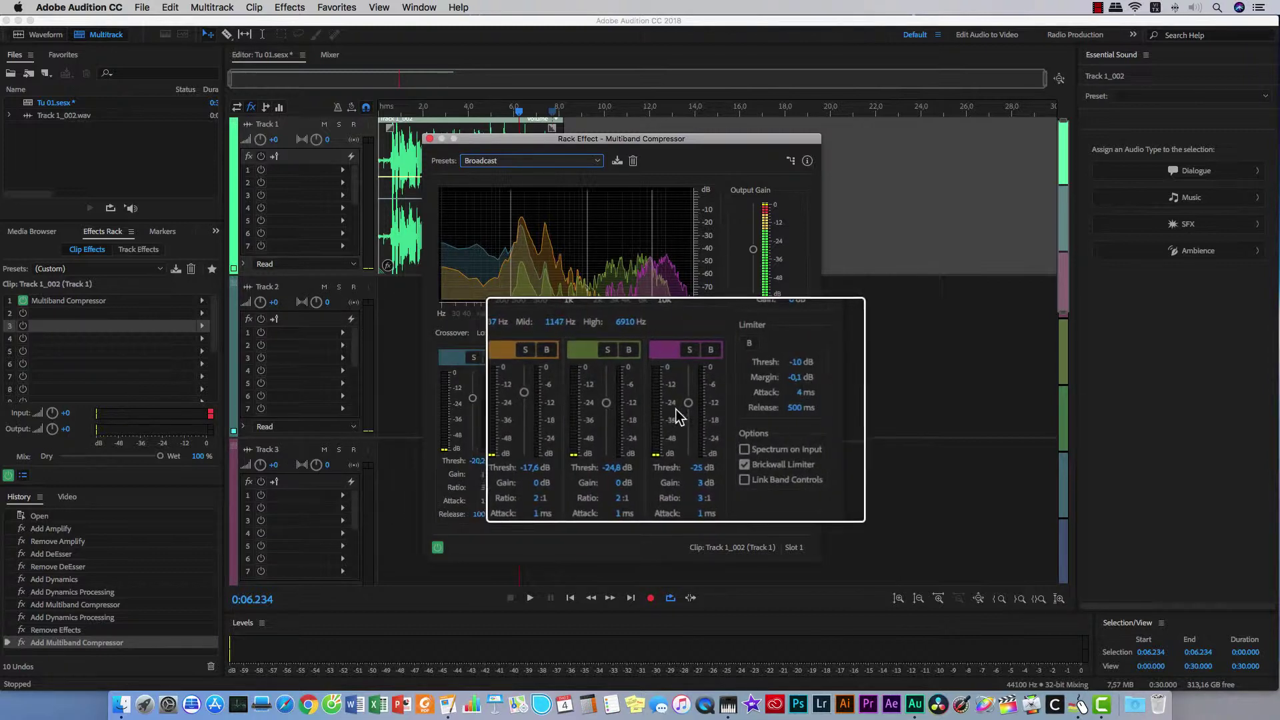
- Play the clip in two short passes with the Broadcast preset to examine each band's level and gain reduction meters
key("space")
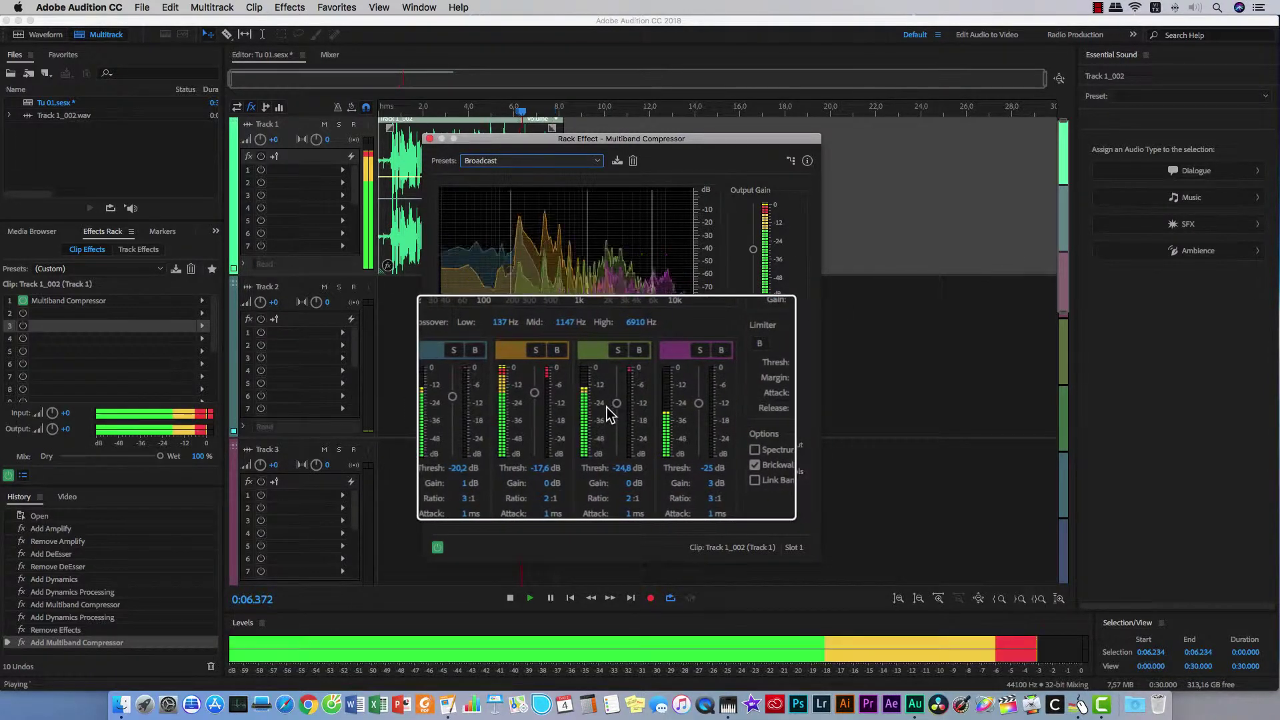
key("space")
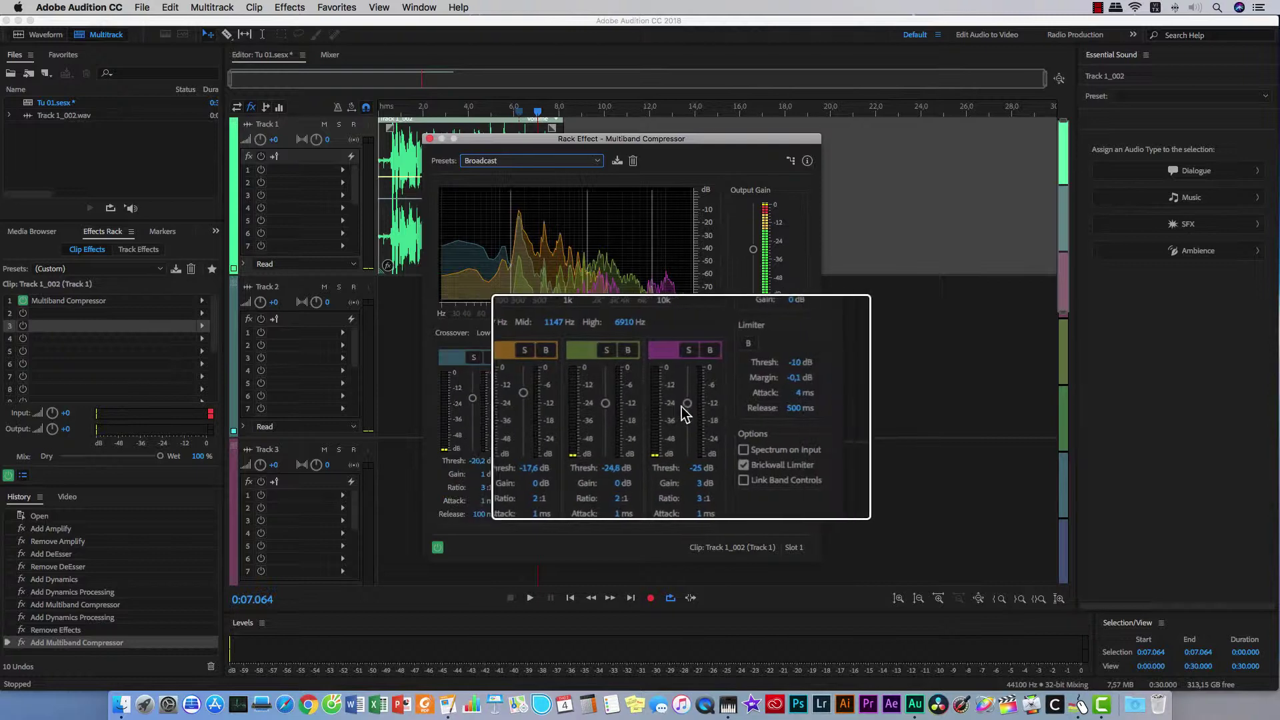
key("space")
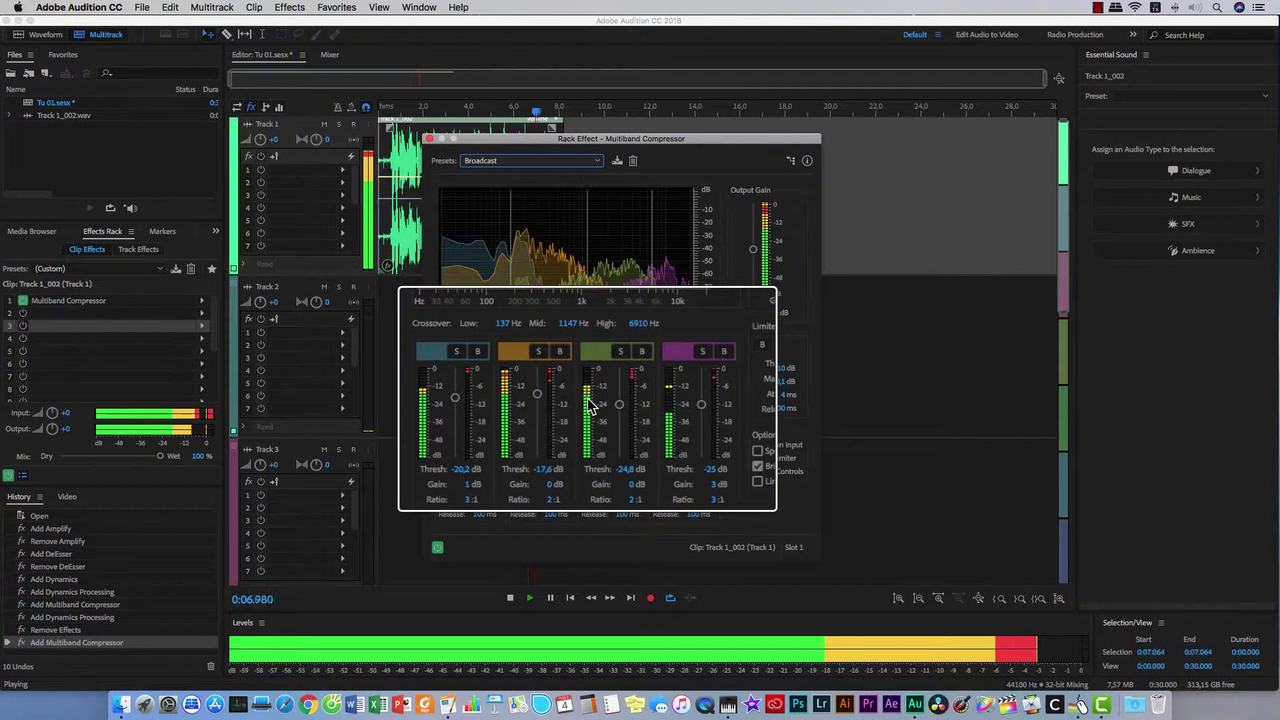
key("space")
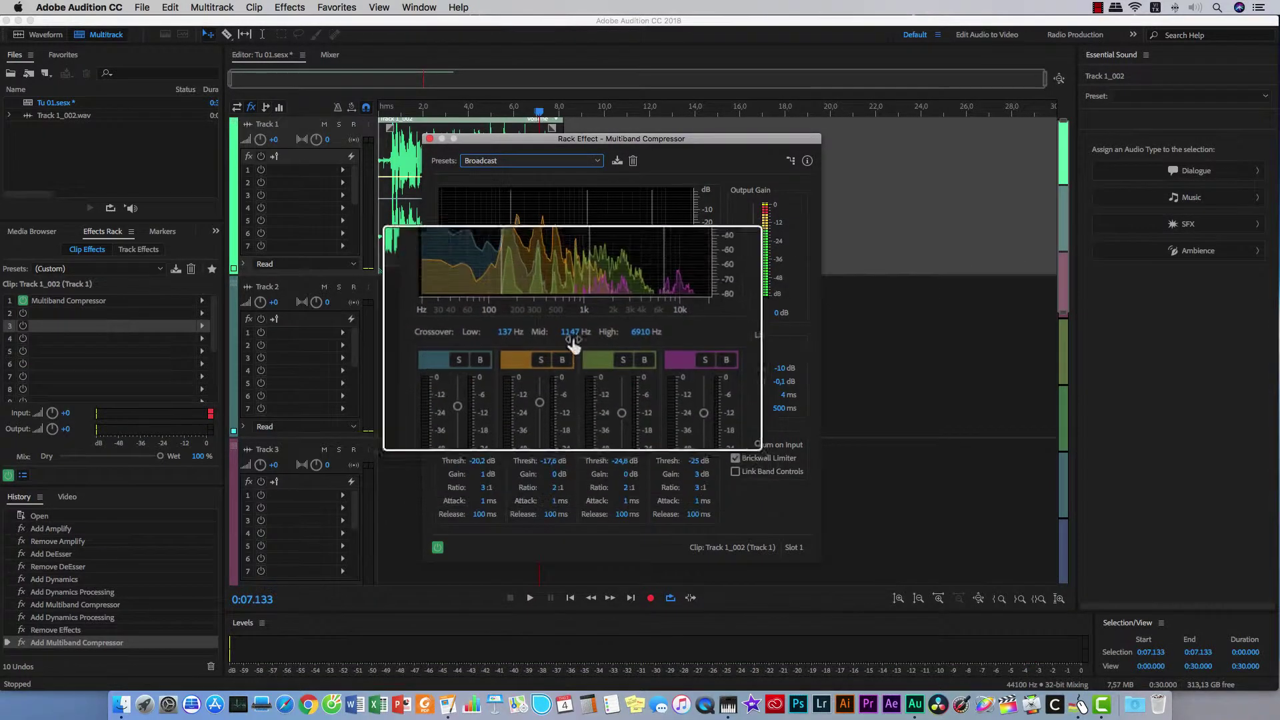
- Apply the De-Esser preset to the Multiband Compressor
left_click(569, 162)
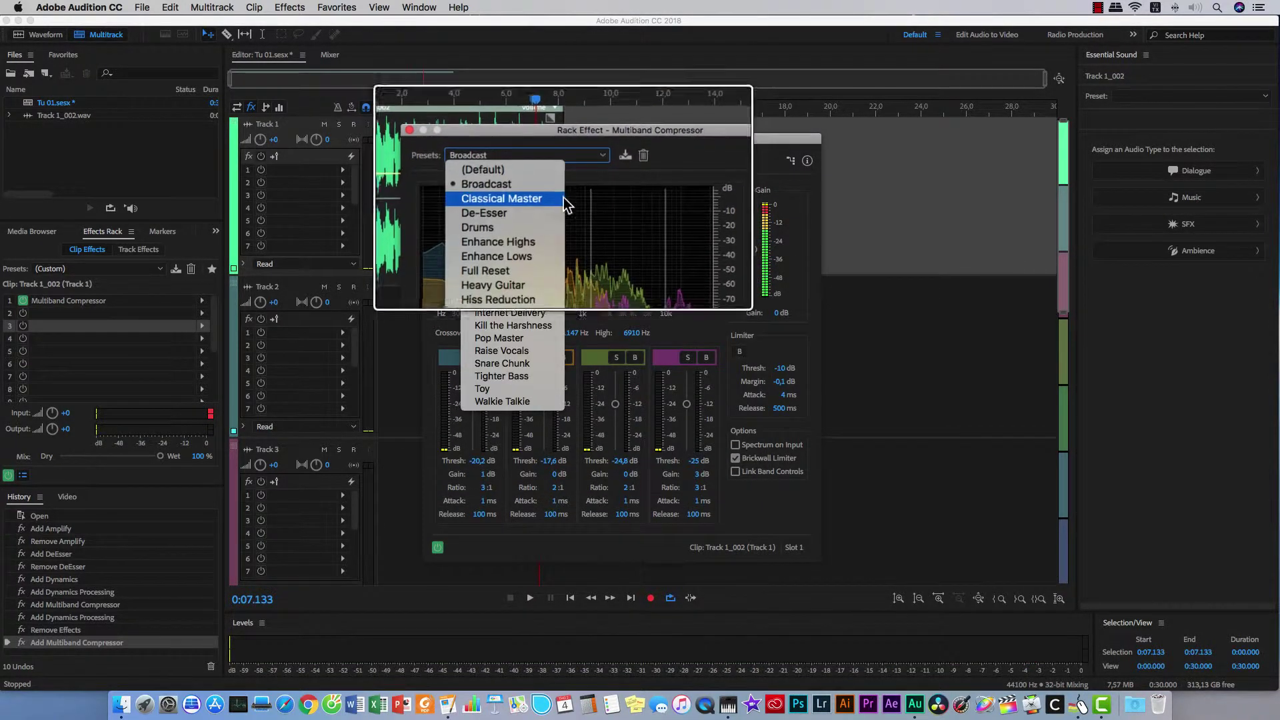
left_click(508, 212)
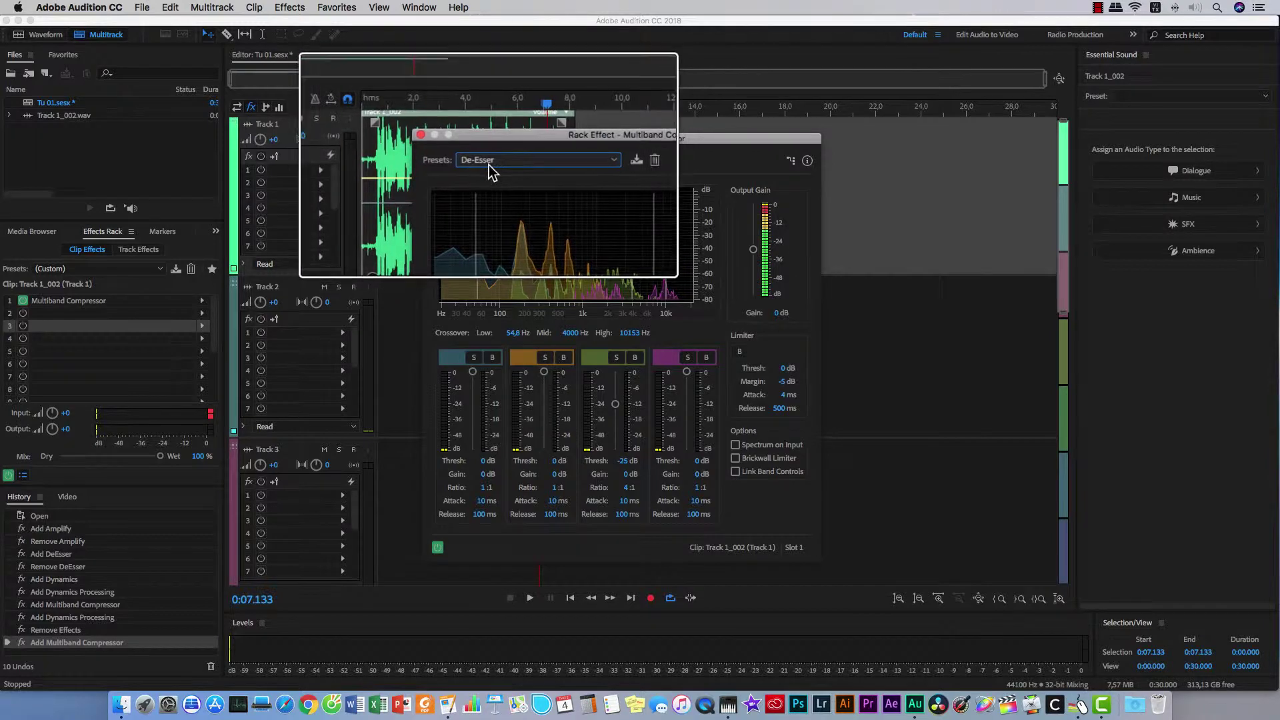
- Play the clip with the De-Esser preset to hear it, and switch the Multiband Compressor to the Enhance Highs preset
key("space")
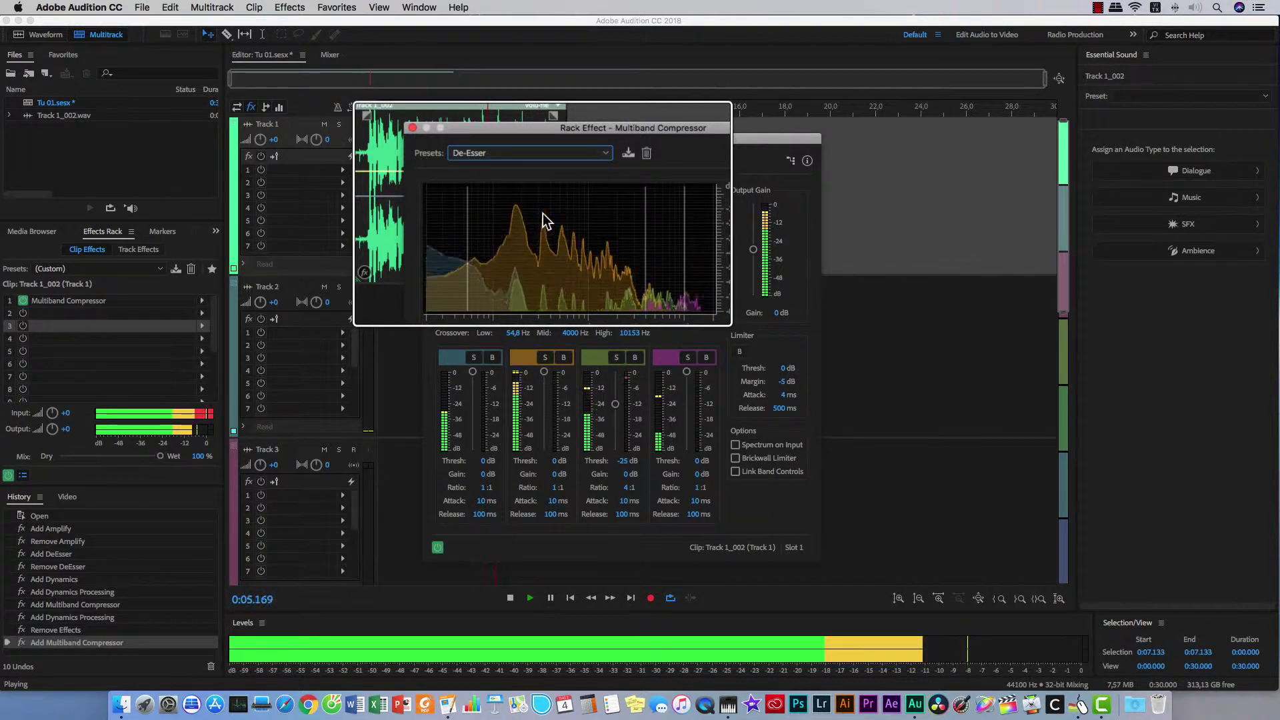
key("space")
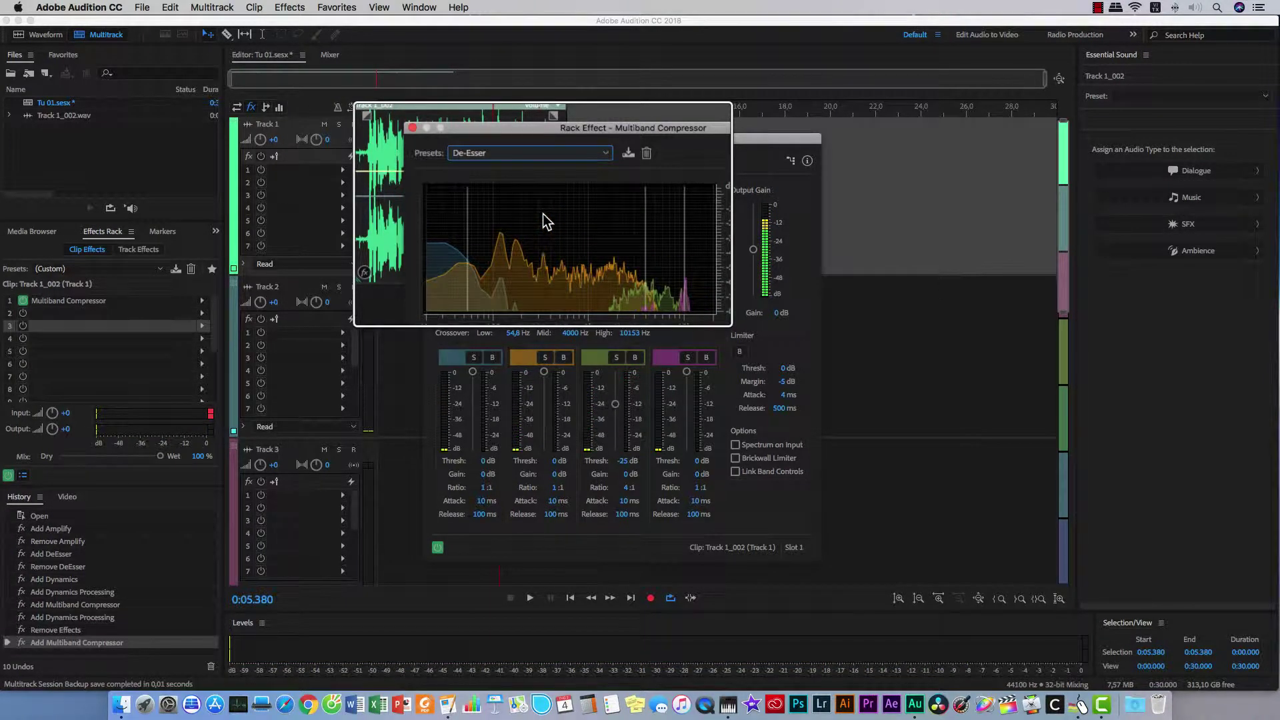
left_click(497, 163)
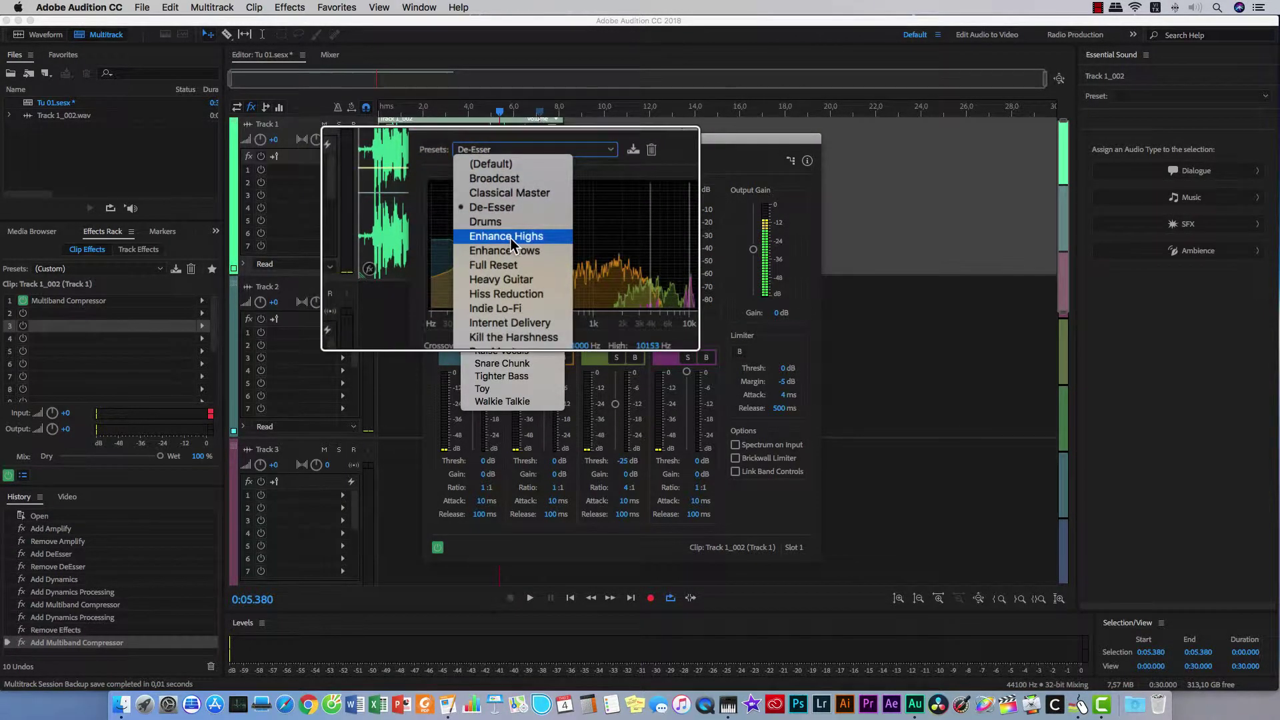
left_click(526, 238)
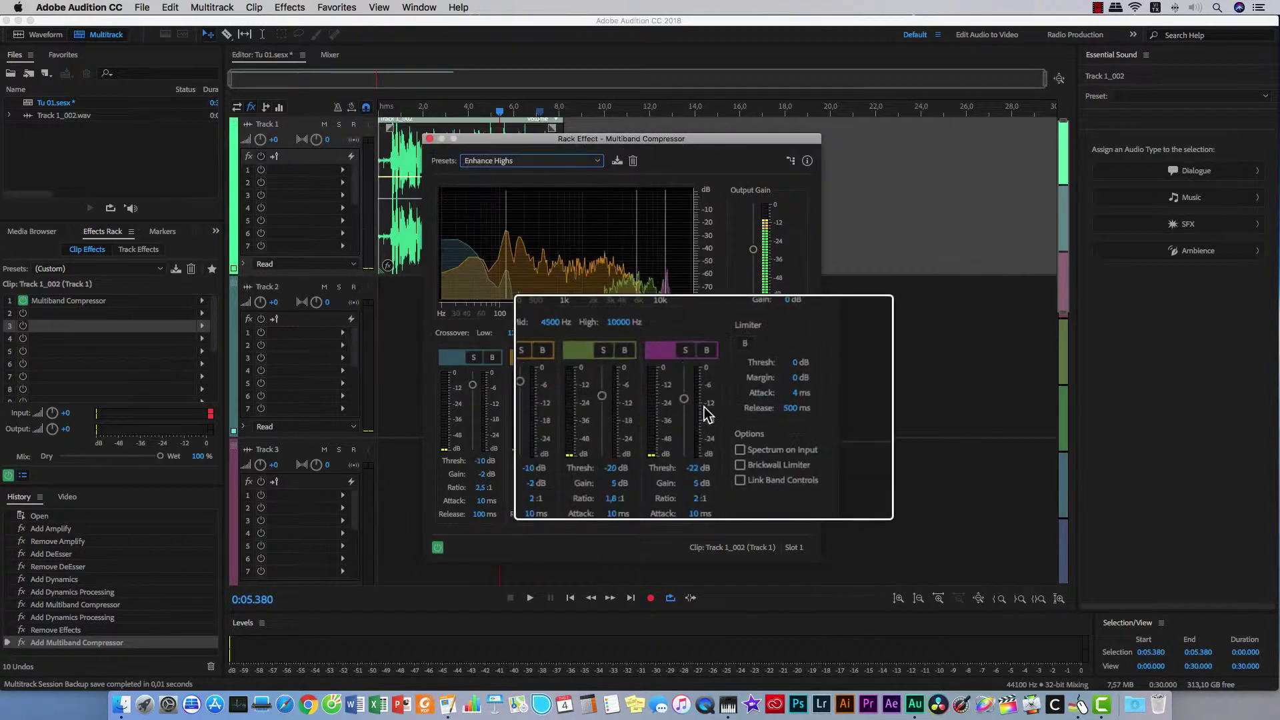
- Apply the Raise Vocals preset to the Multiband Compressor and play a short passage of the clip
left_click(507, 160)
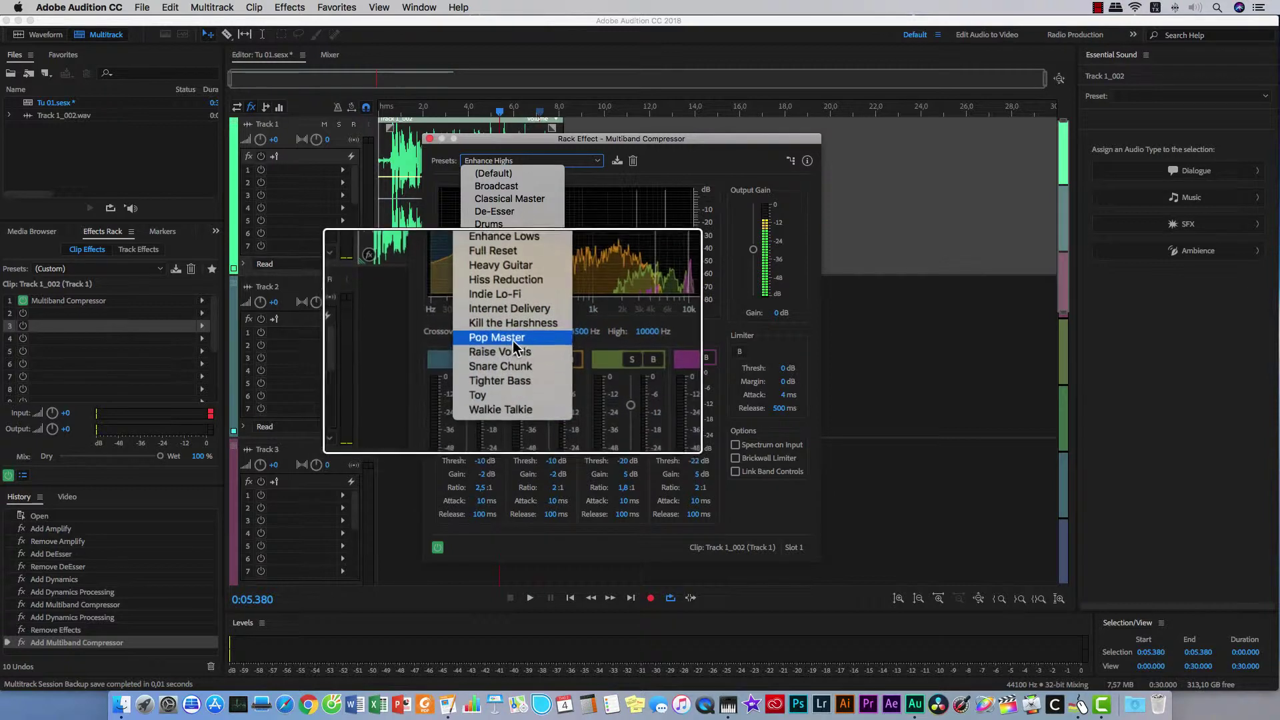
left_click(501, 353)
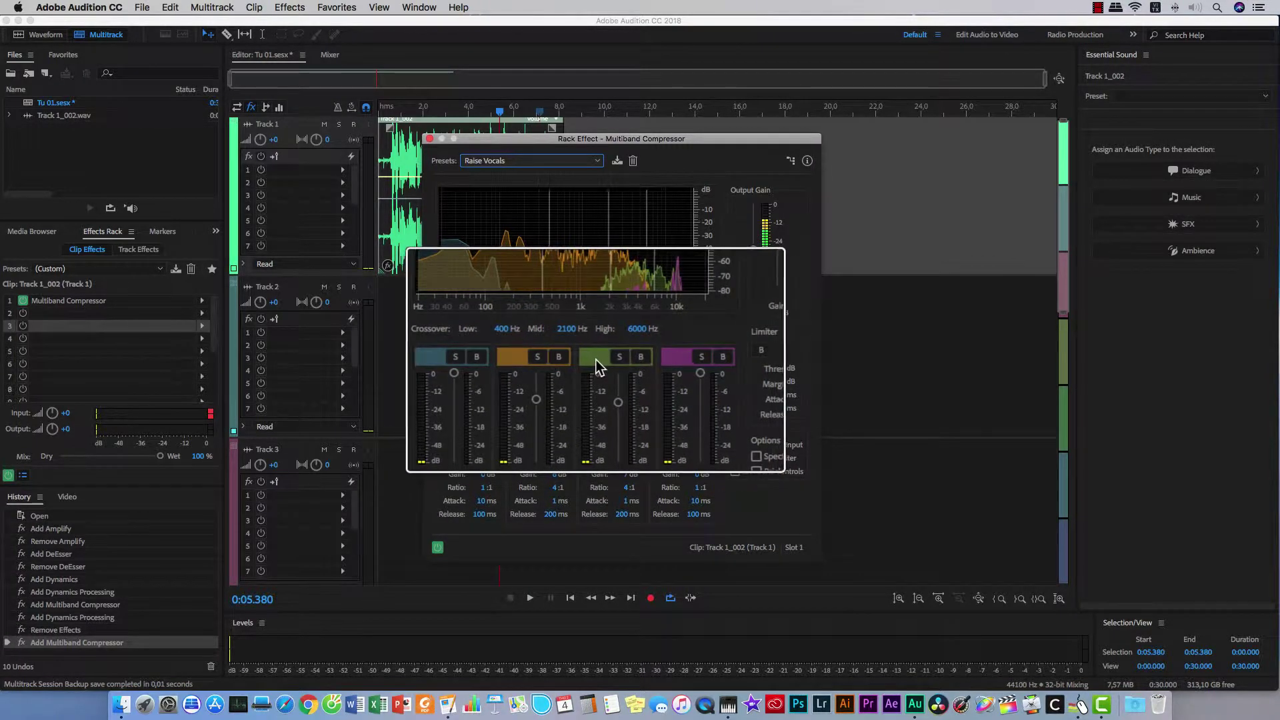
key("space")
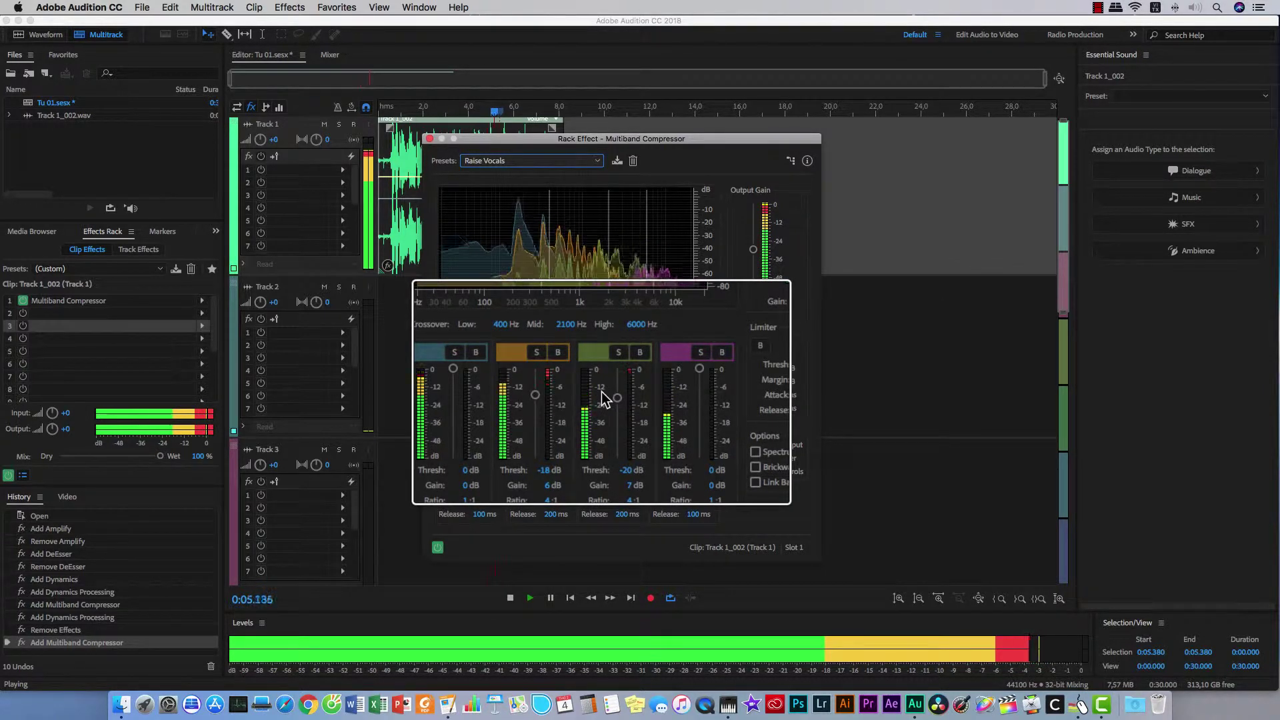
key("space")
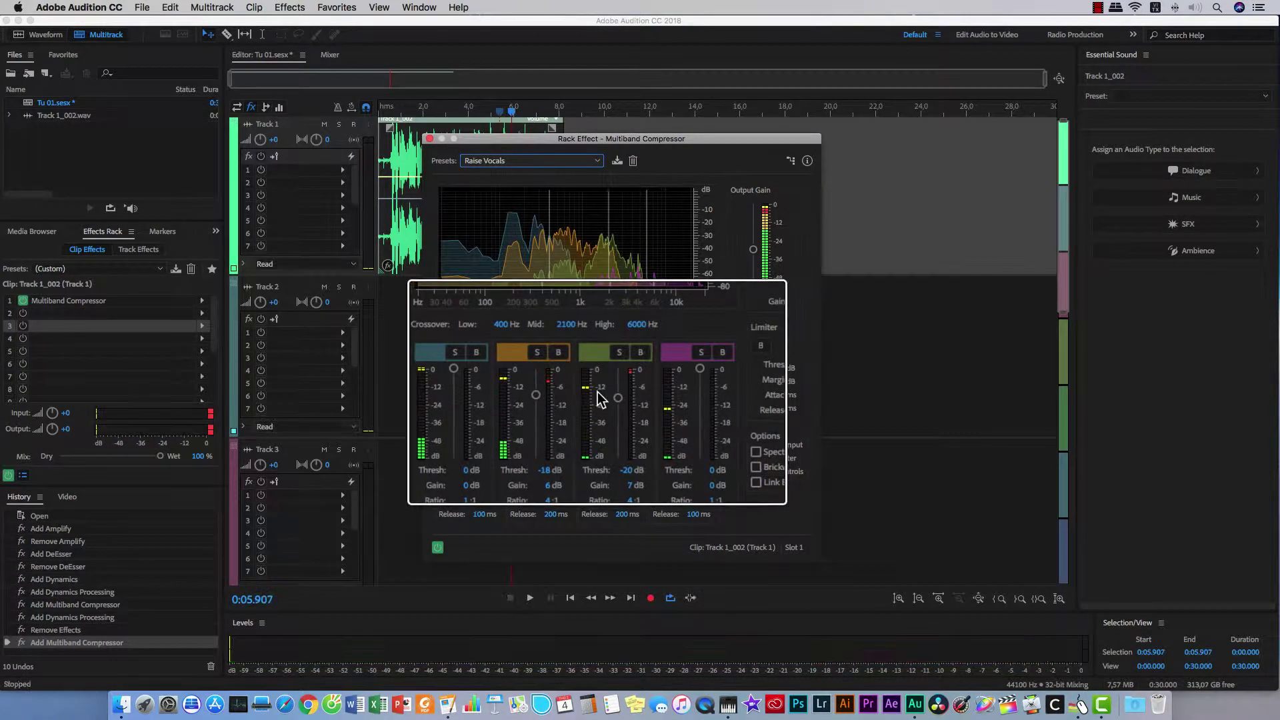
- Apply the Toy preset to the Multiband Compressor and play the clip in two passes to hear its effect
left_click(541, 160)
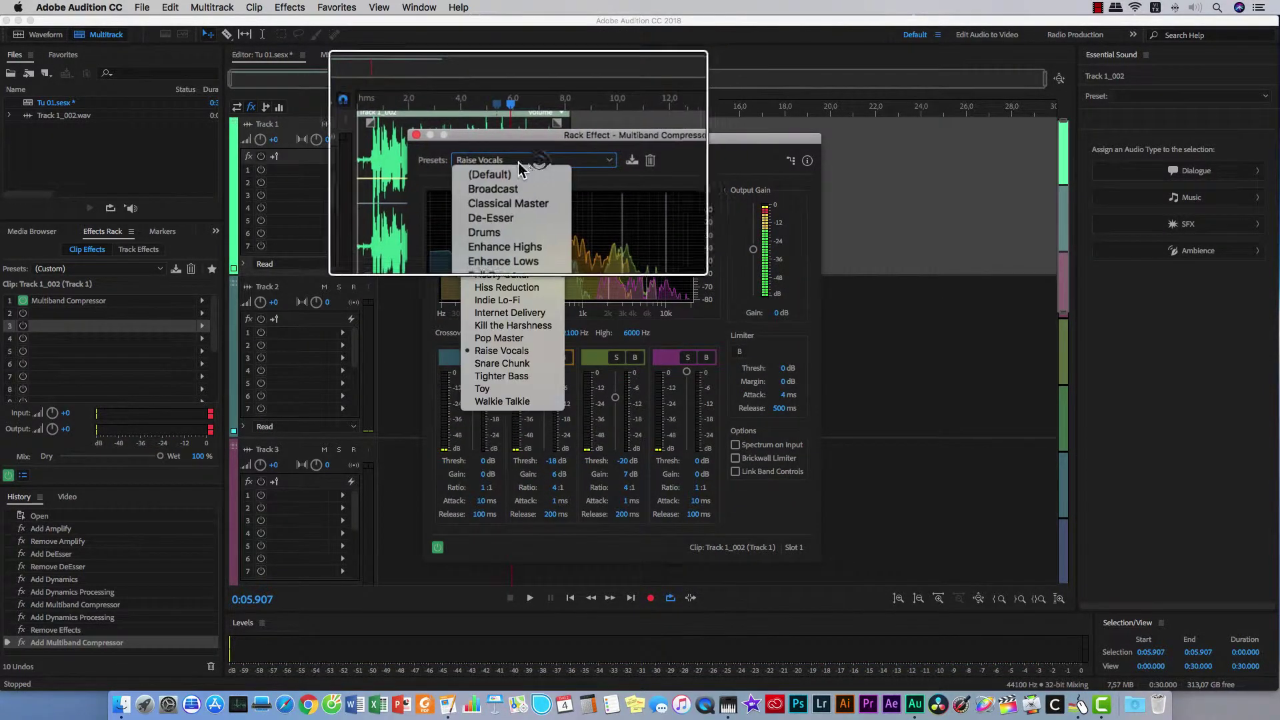
left_click(491, 391)
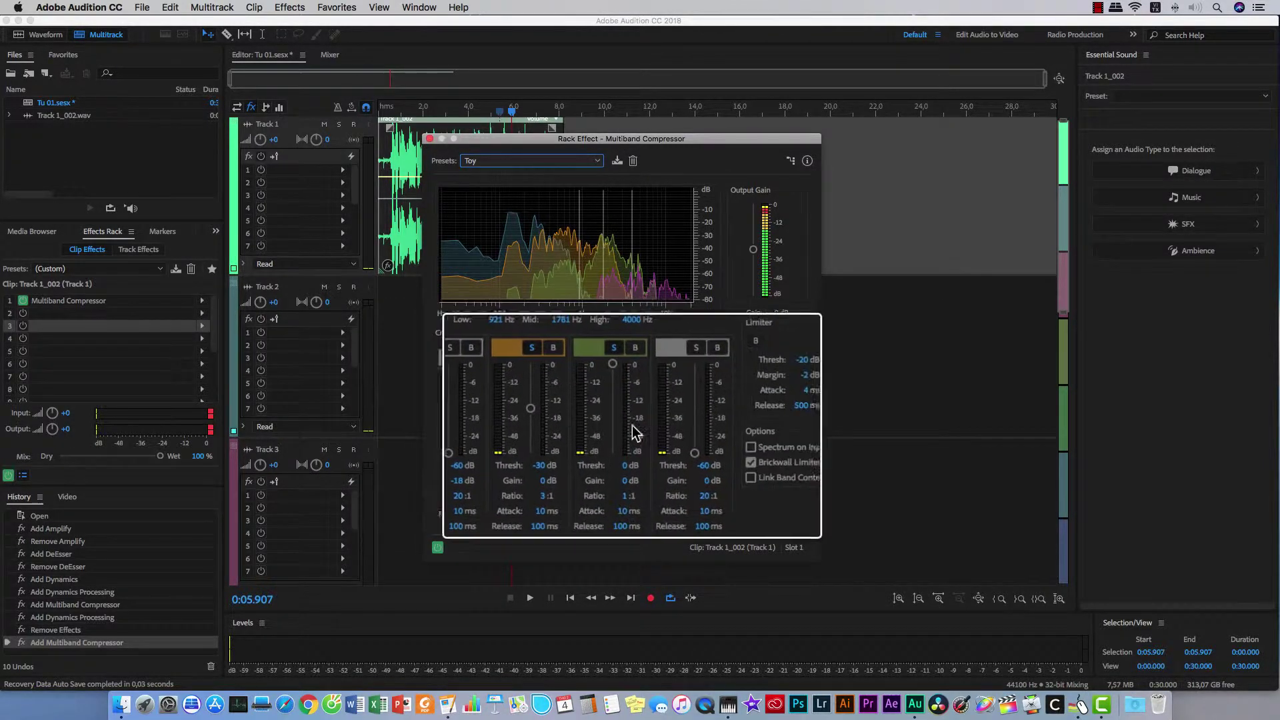
key("space")
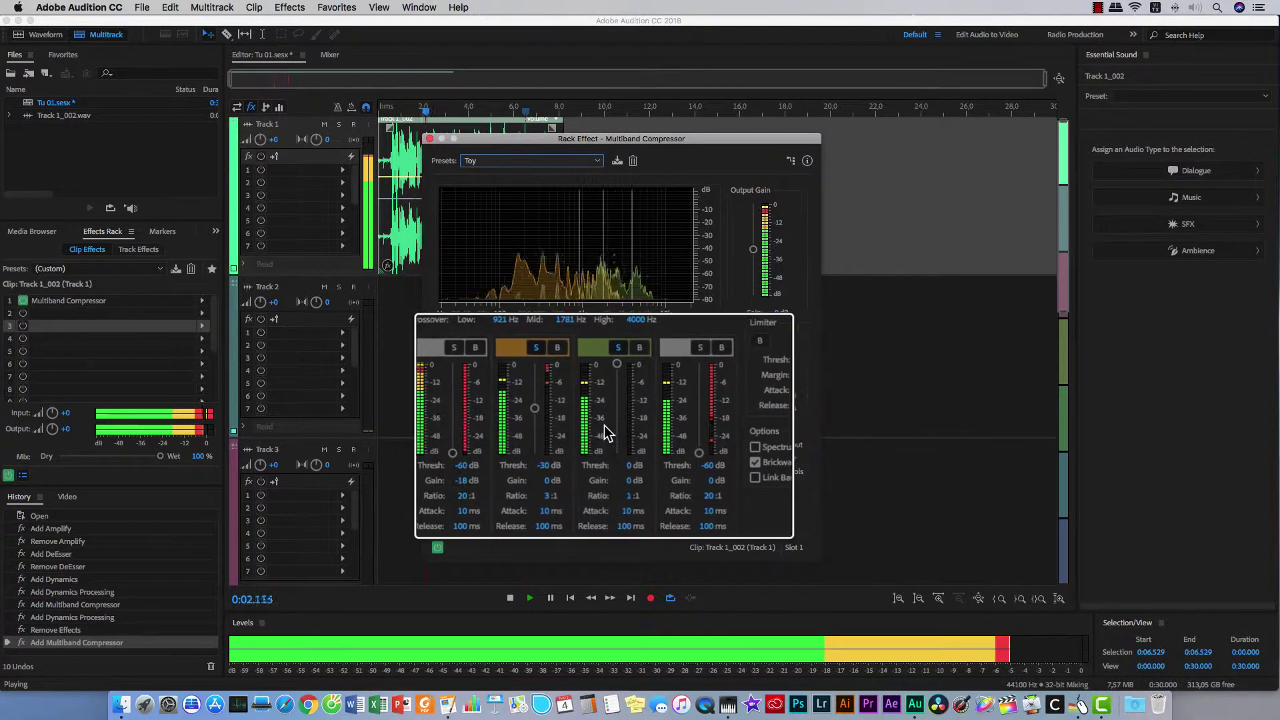
key("space")
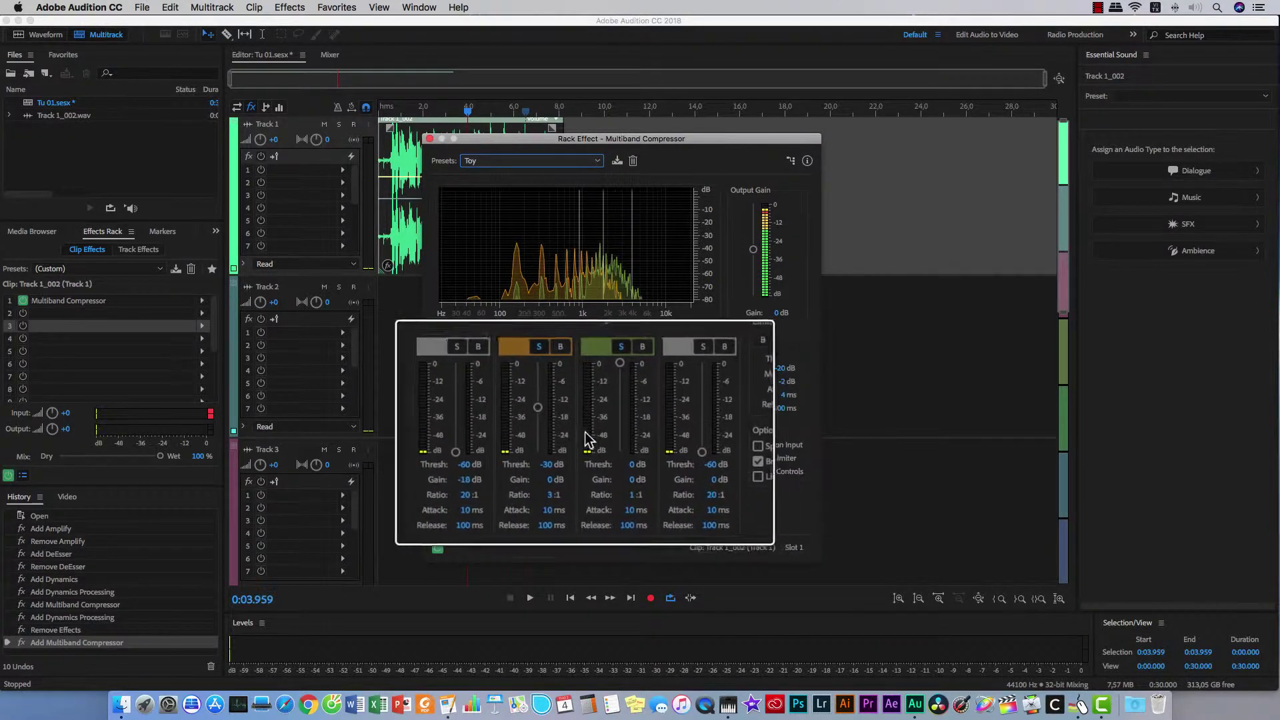
key("space")
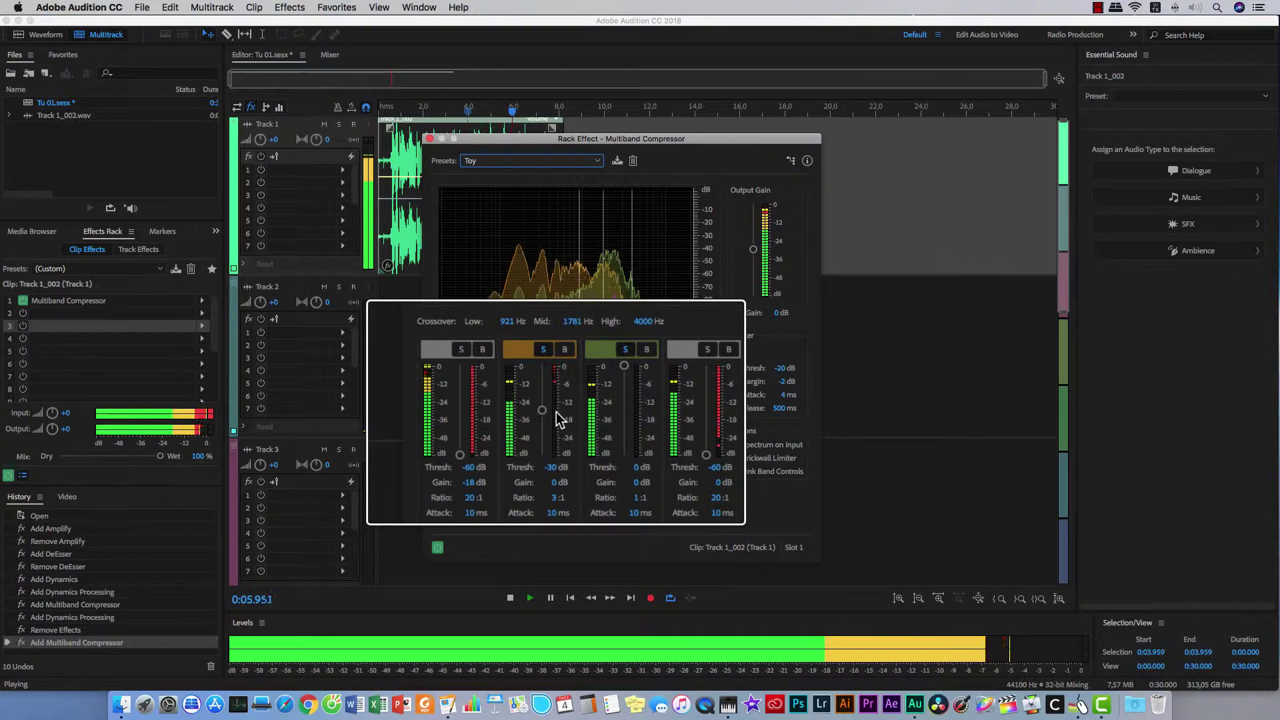
key("space")
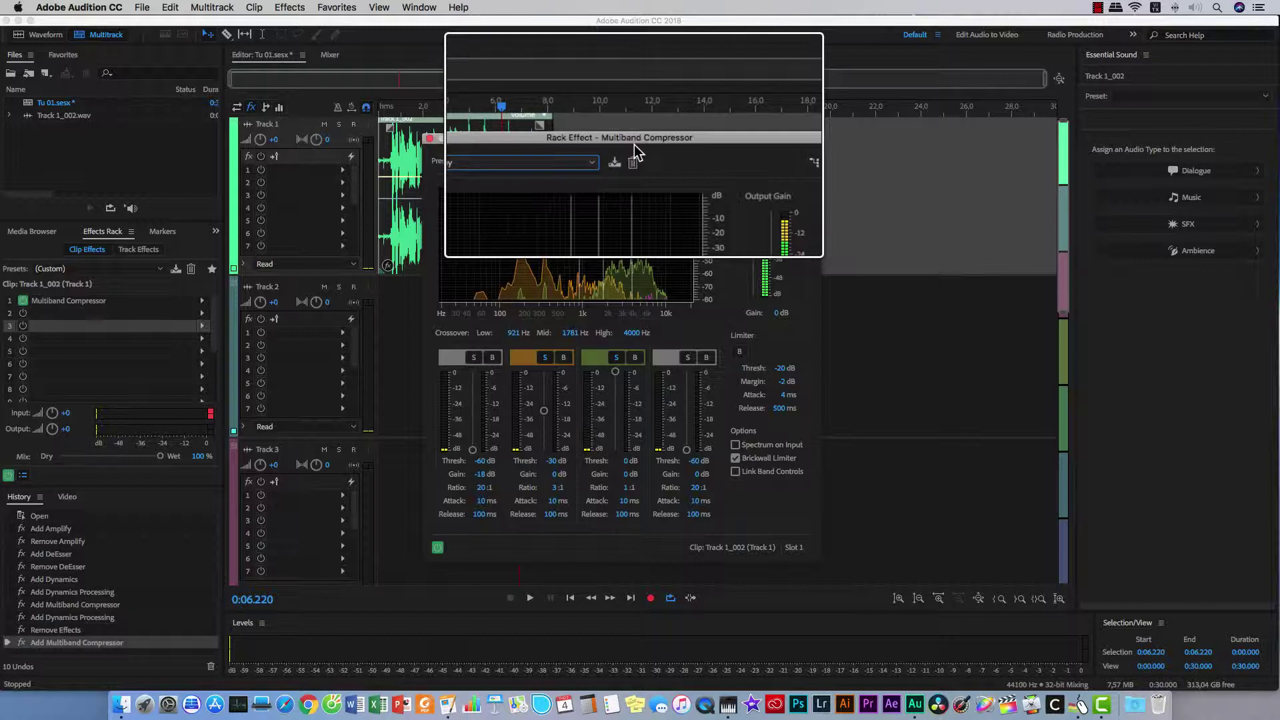
left_click(533, 161)
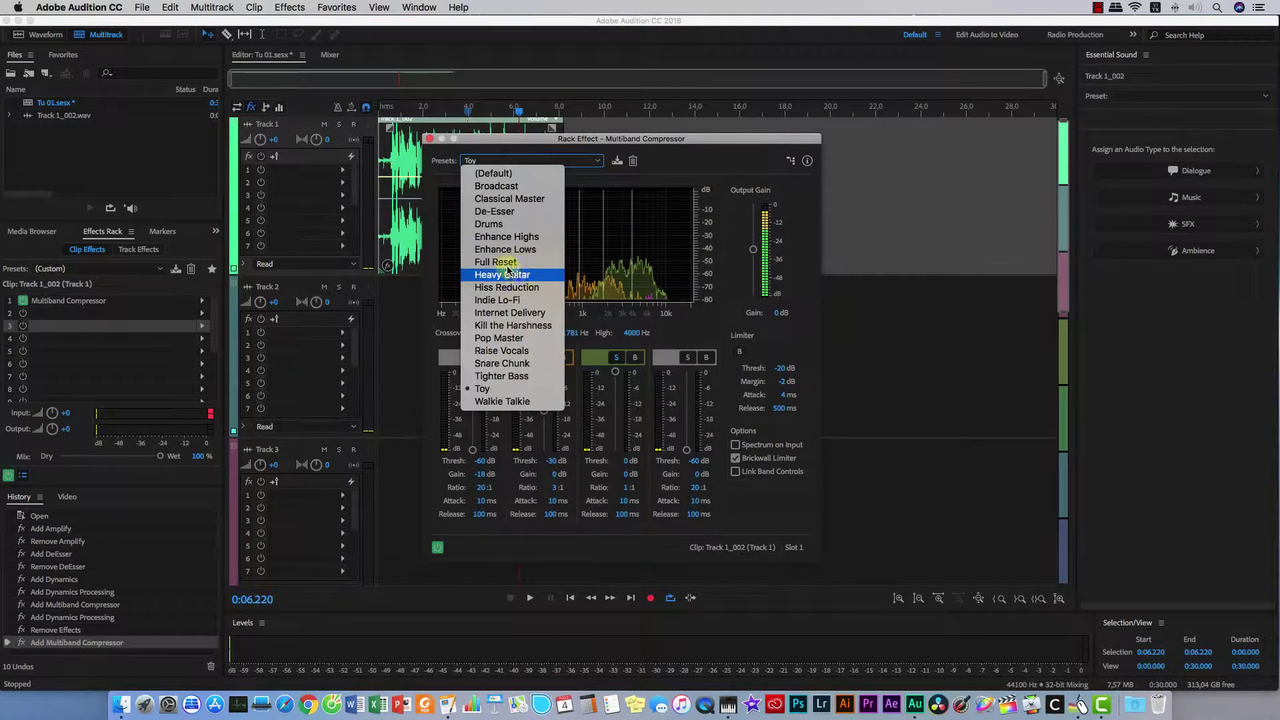
left_click(290, 8)
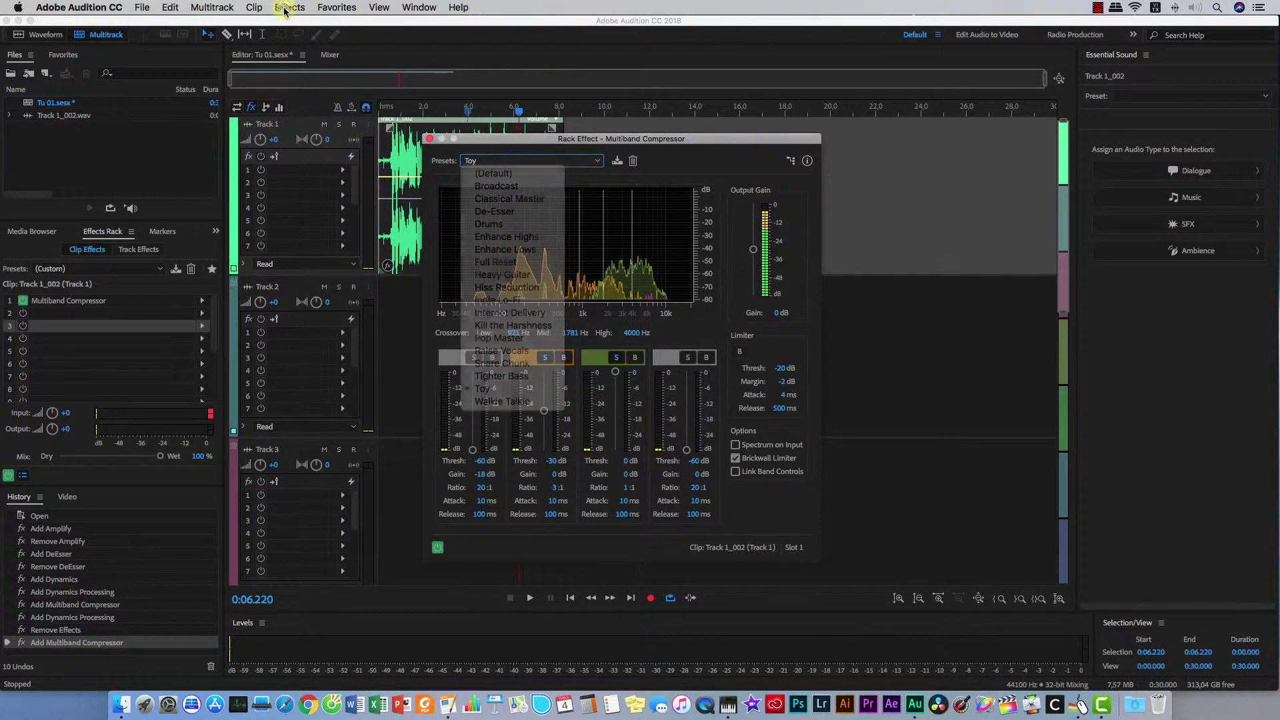
mouse_move(333, 162)
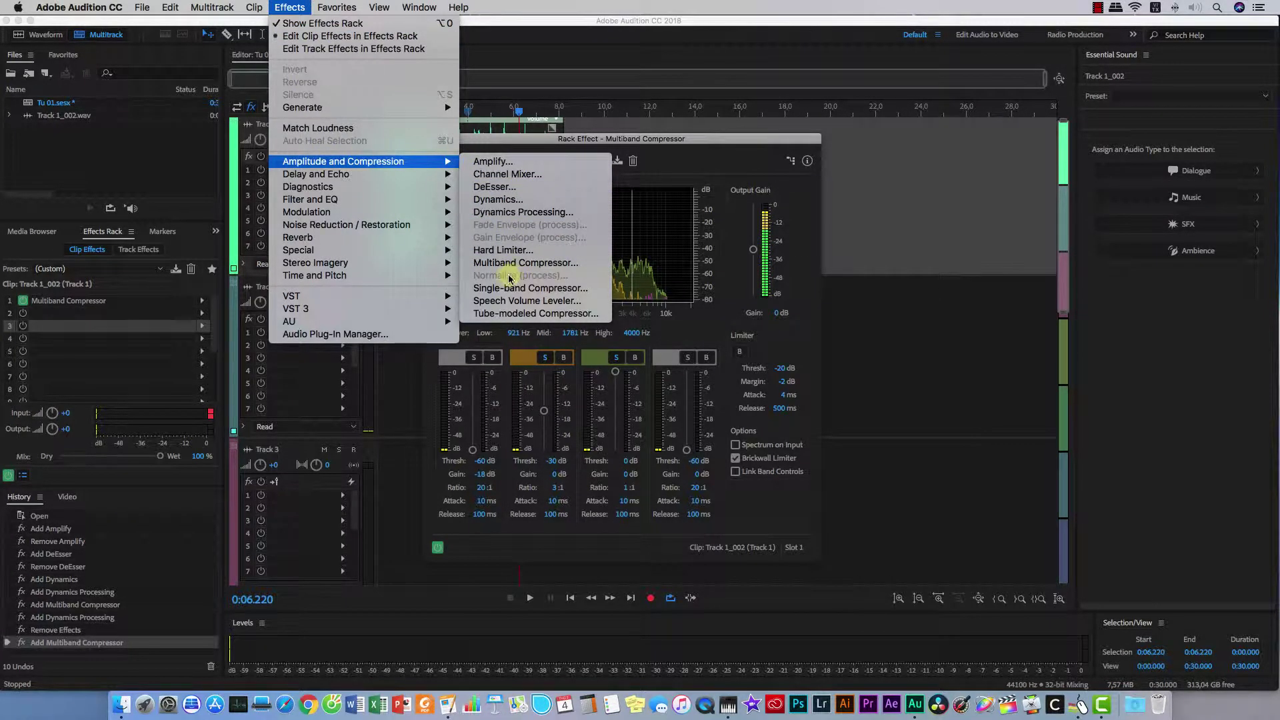
key("Escape")
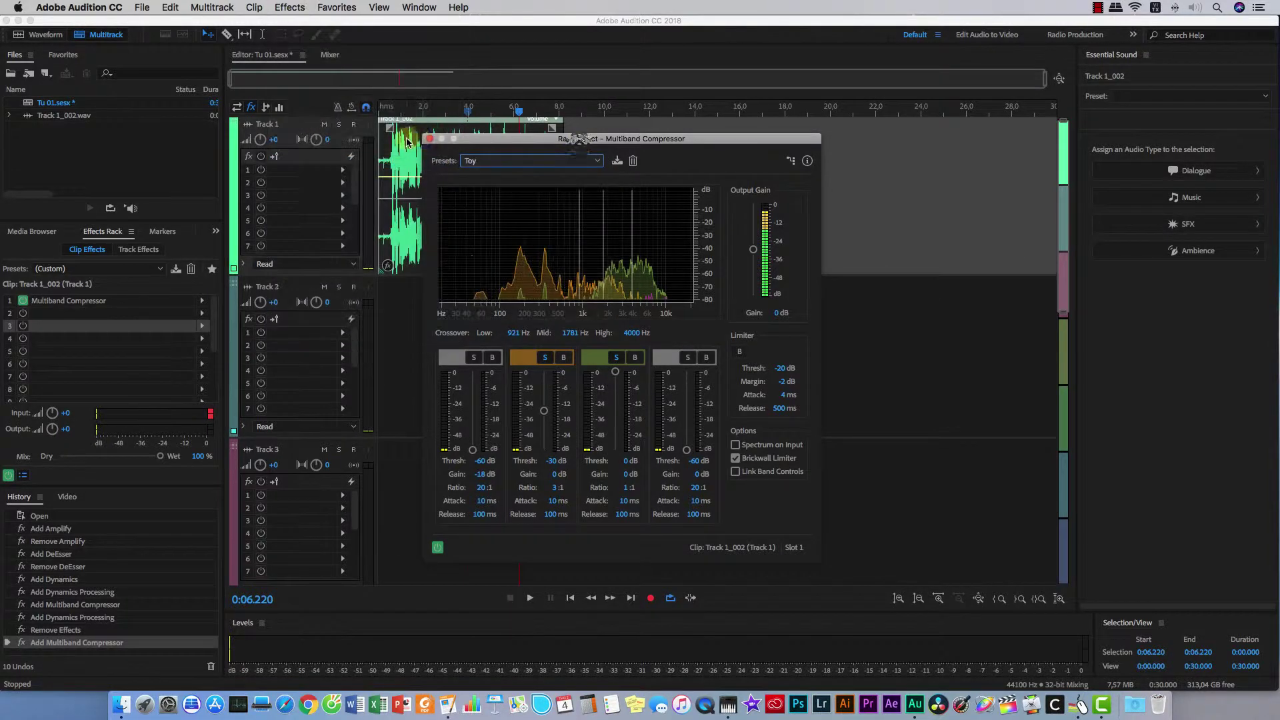
- Close the Multiband Compressor settings and remove the effect from slot 1 of the Track 1 clip's effects rack
left_click(465, 139)
left_click(107, 301)
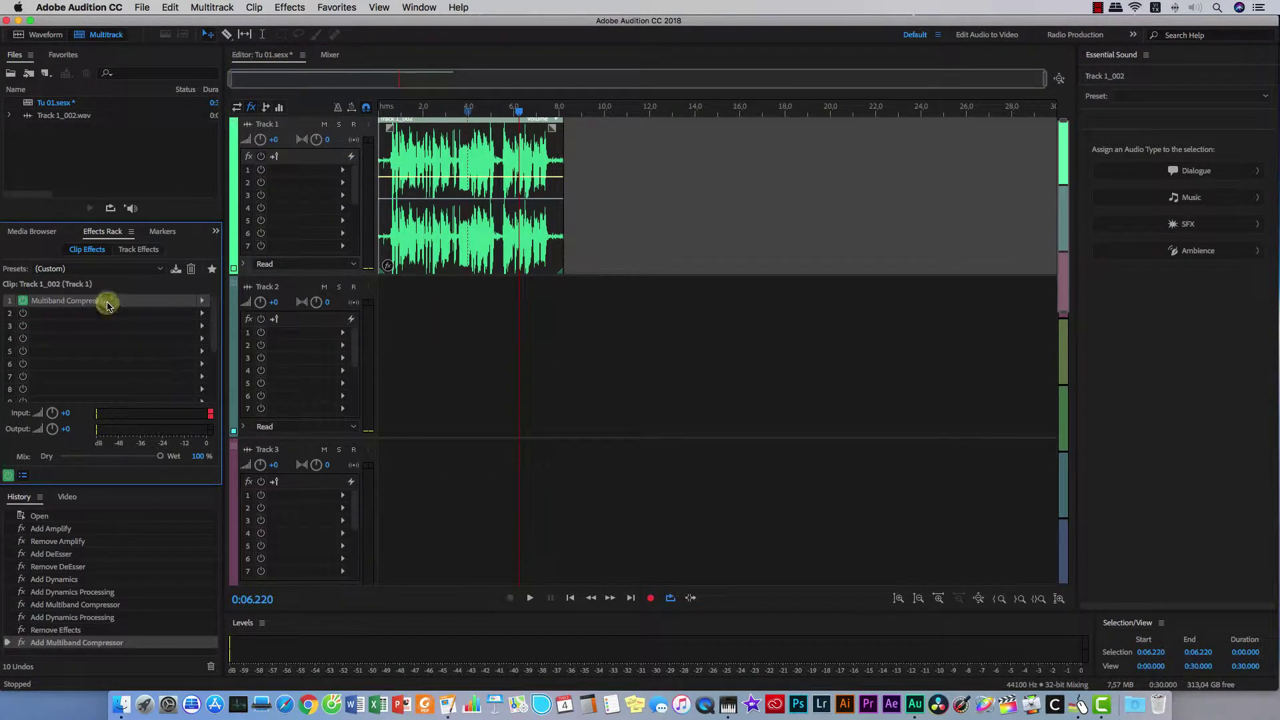
key("Delete")
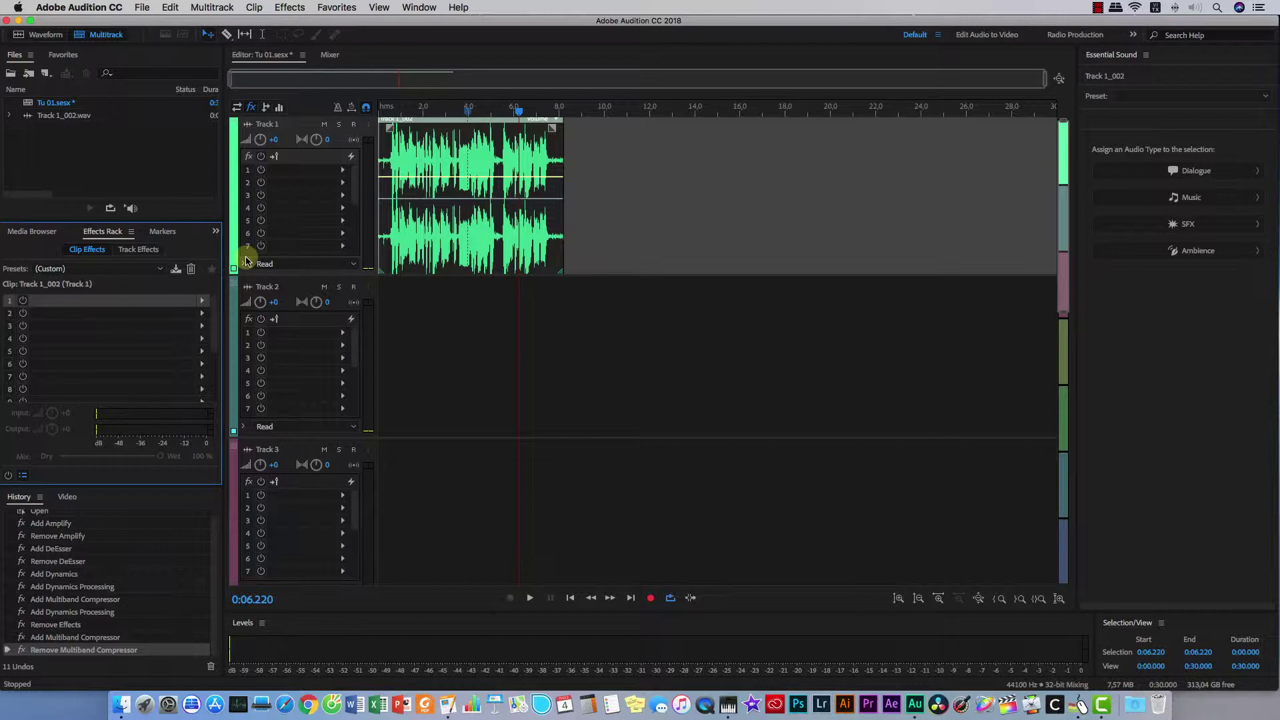
- Switch to the waveform editor for Track 1_002.wav and start the Normalize process from the Amplitude and Compression effects
key("9")
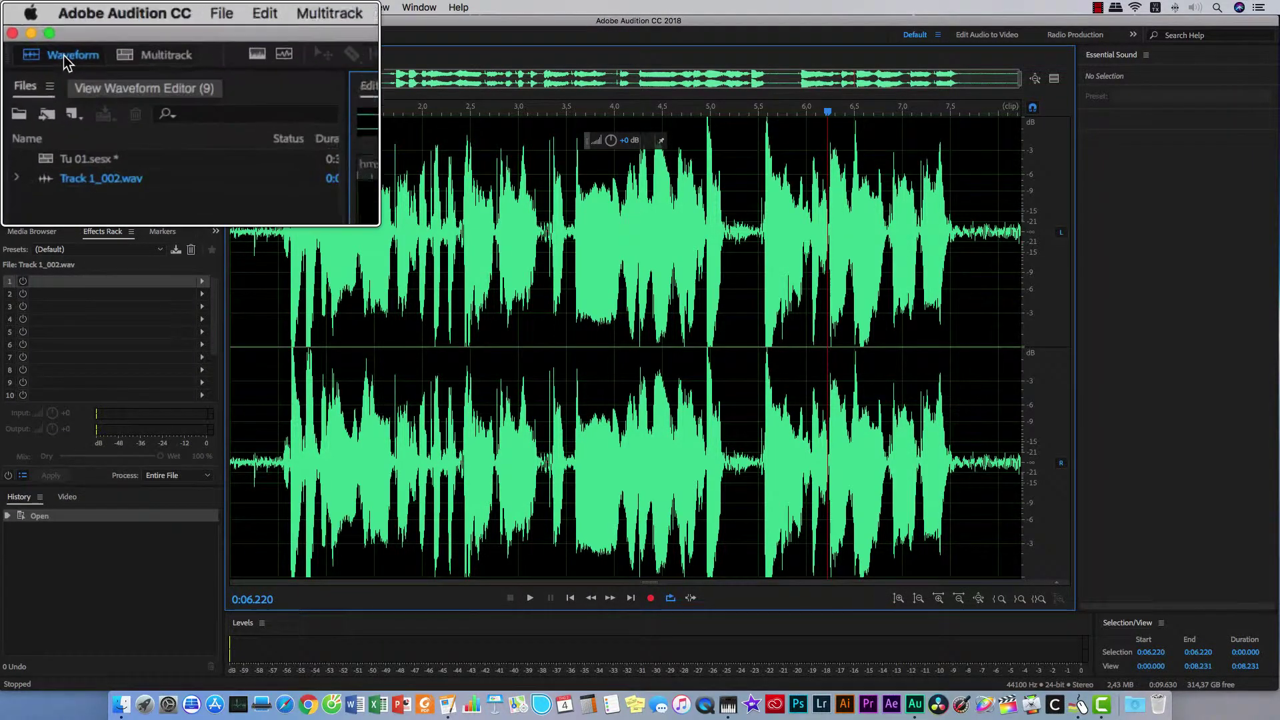
left_click(289, 8)
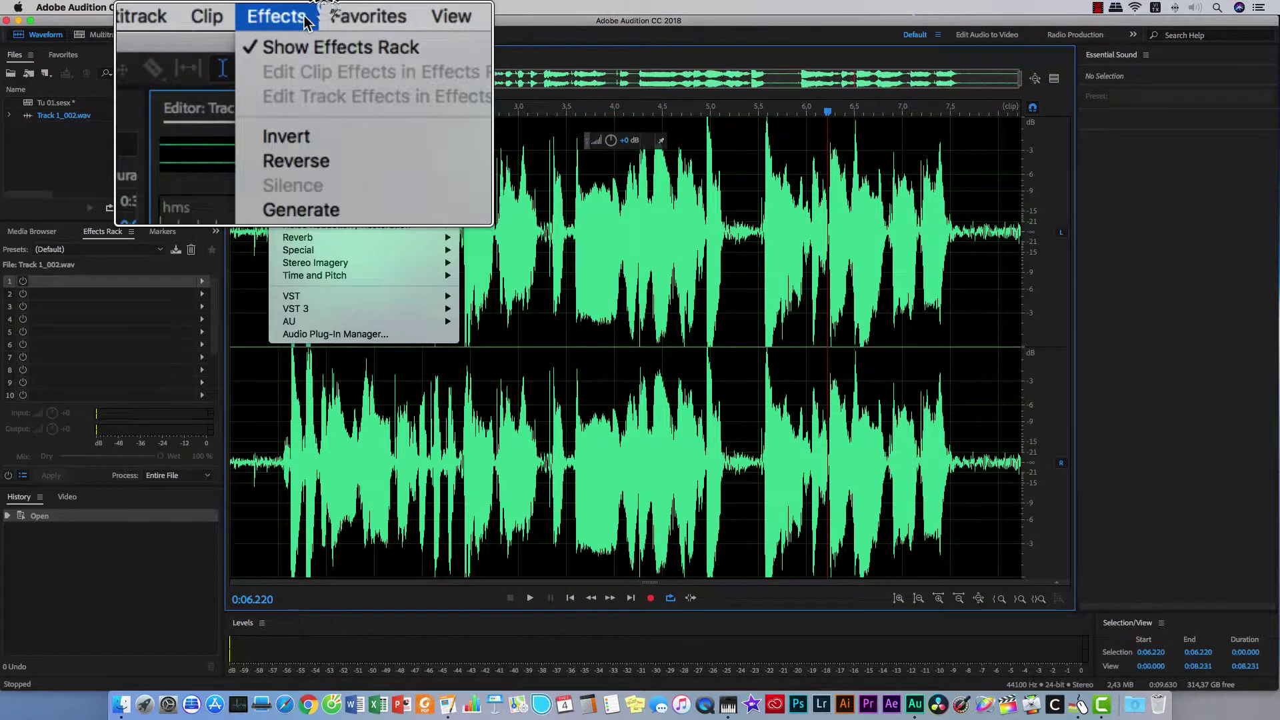
mouse_move(355, 162)
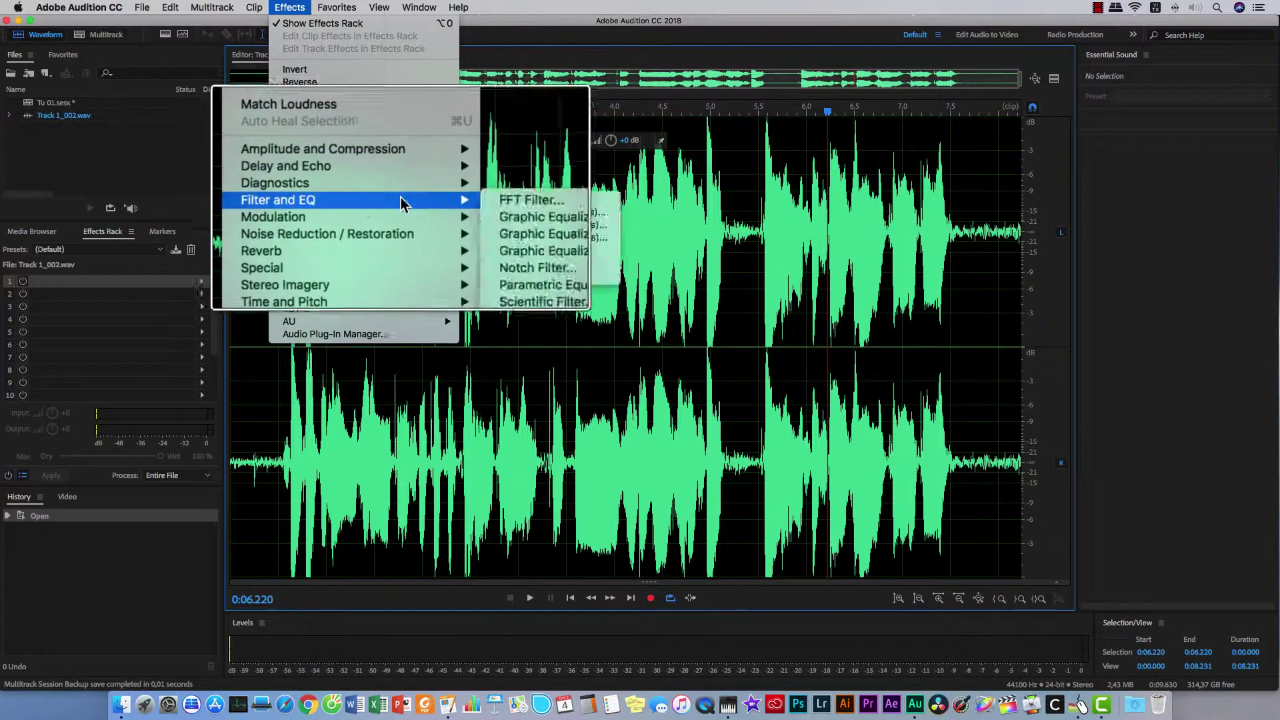
mouse_move(426, 162)
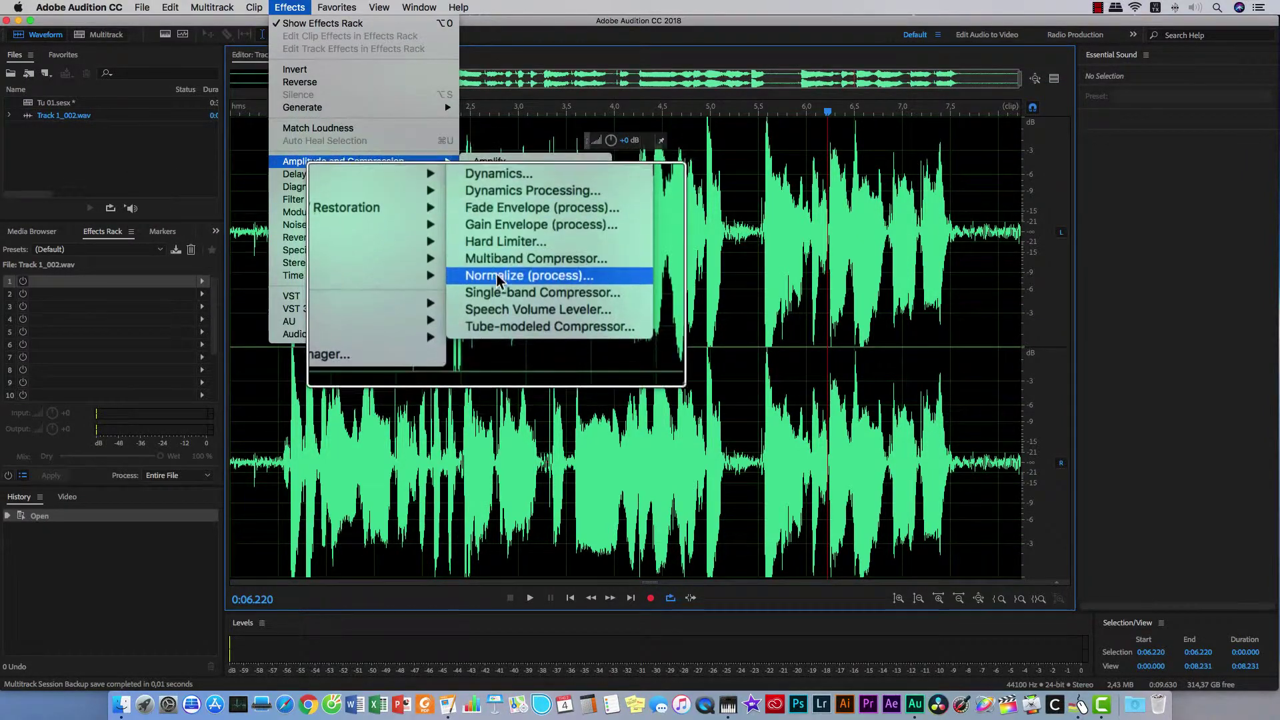
left_click(534, 276)
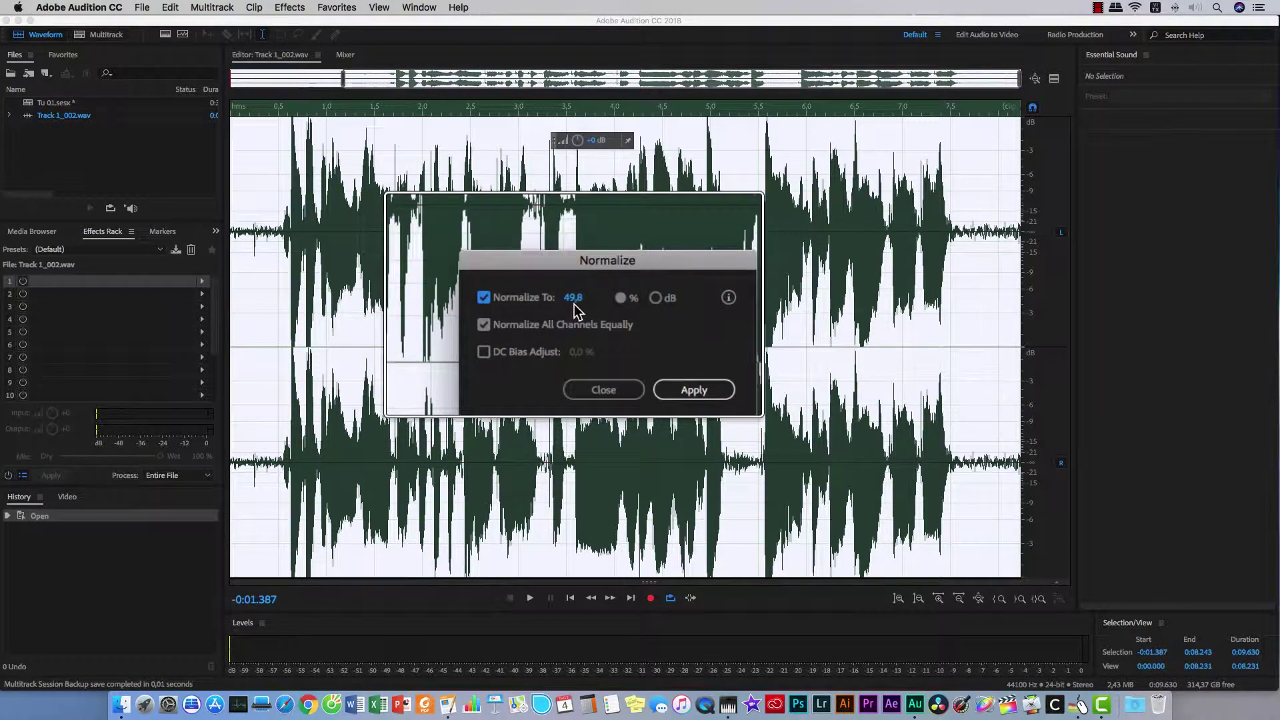
- Set the normalization level to 96 %, check its dB equivalent, return to percent, and apply it to all channels equally
left_click_drag(573, 304, 574, 309)
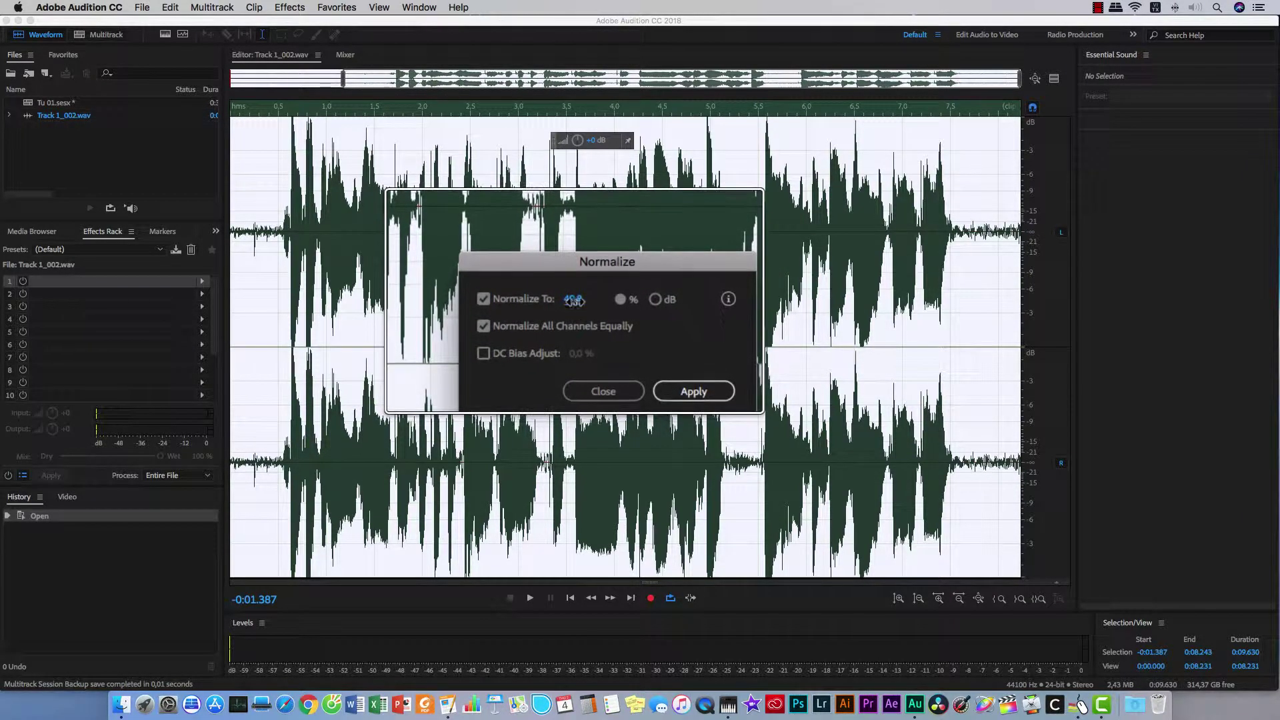
left_click(575, 309)
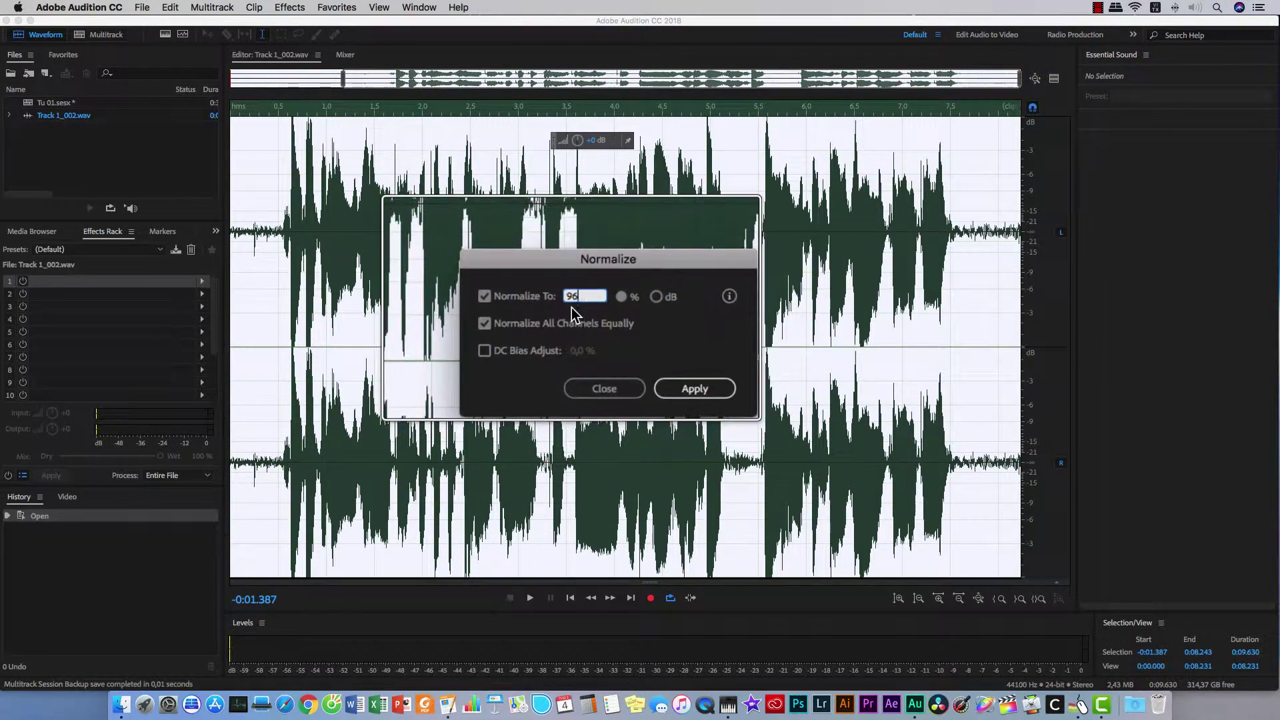
left_click(634, 302)
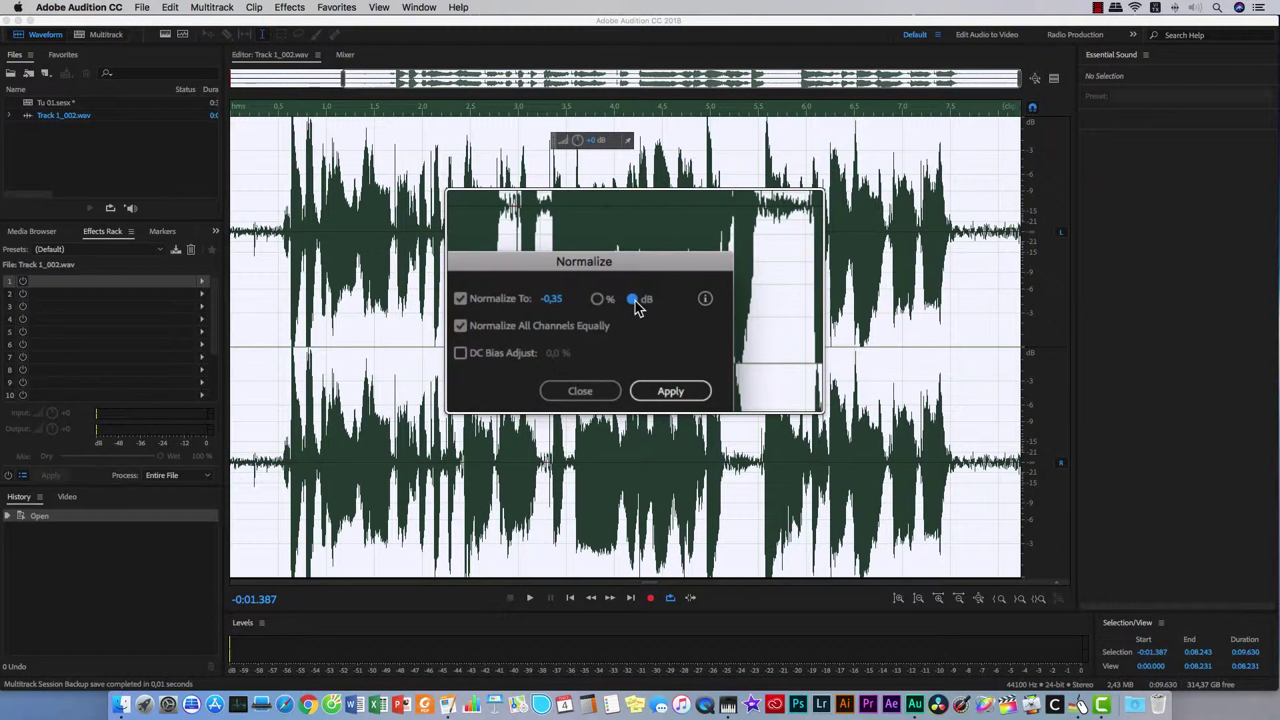
left_click(598, 300)
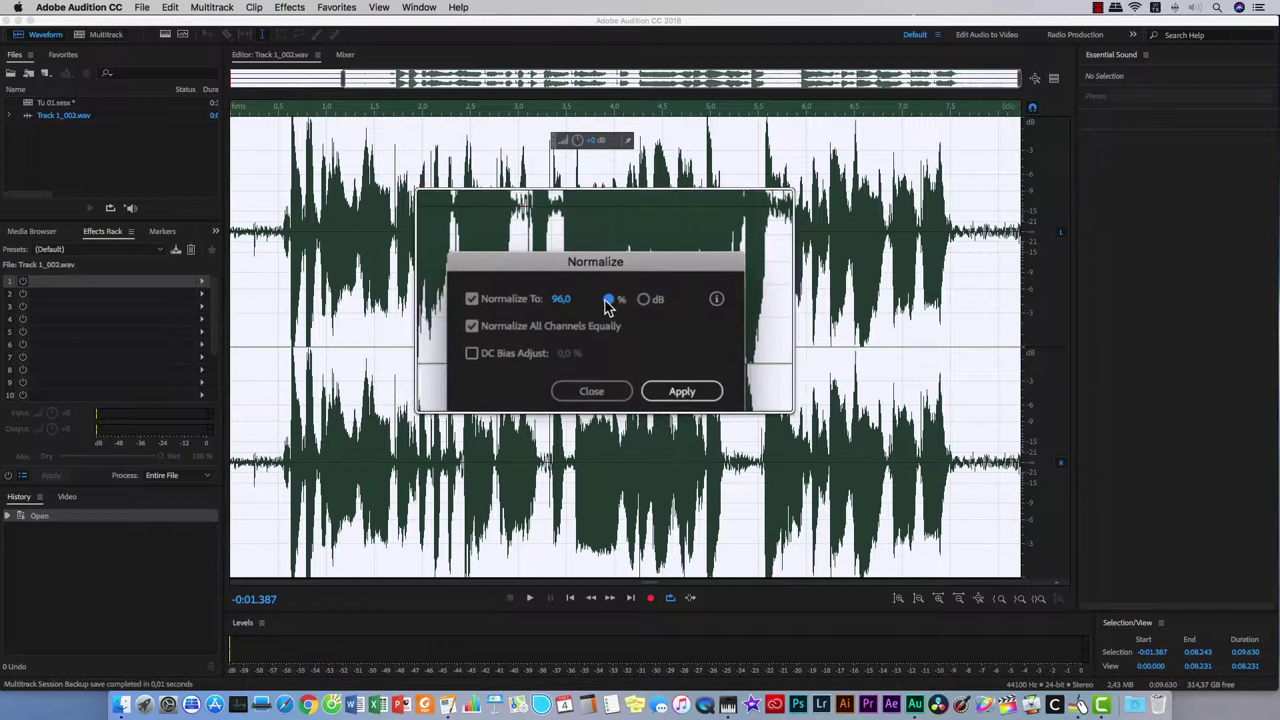
left_click(647, 369)
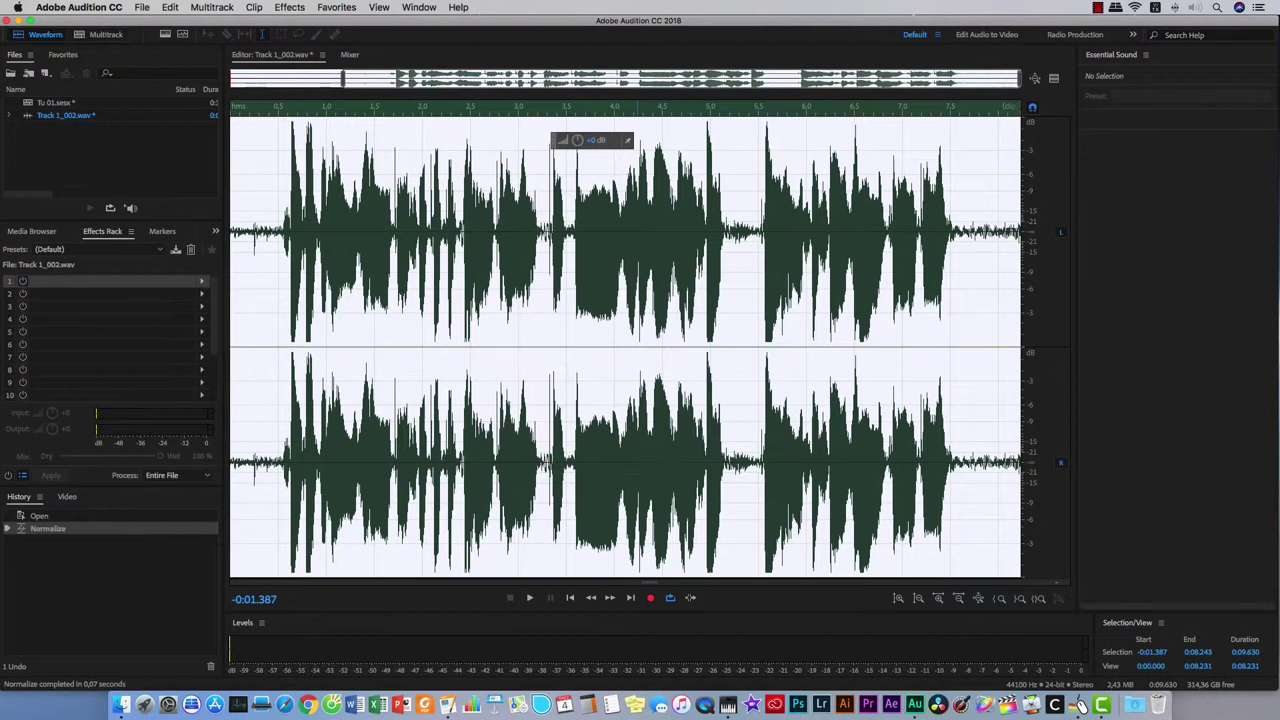
- Show the whole normalized waveform, place the playhead just before the speech begins, and play a short passage
key("backslash")
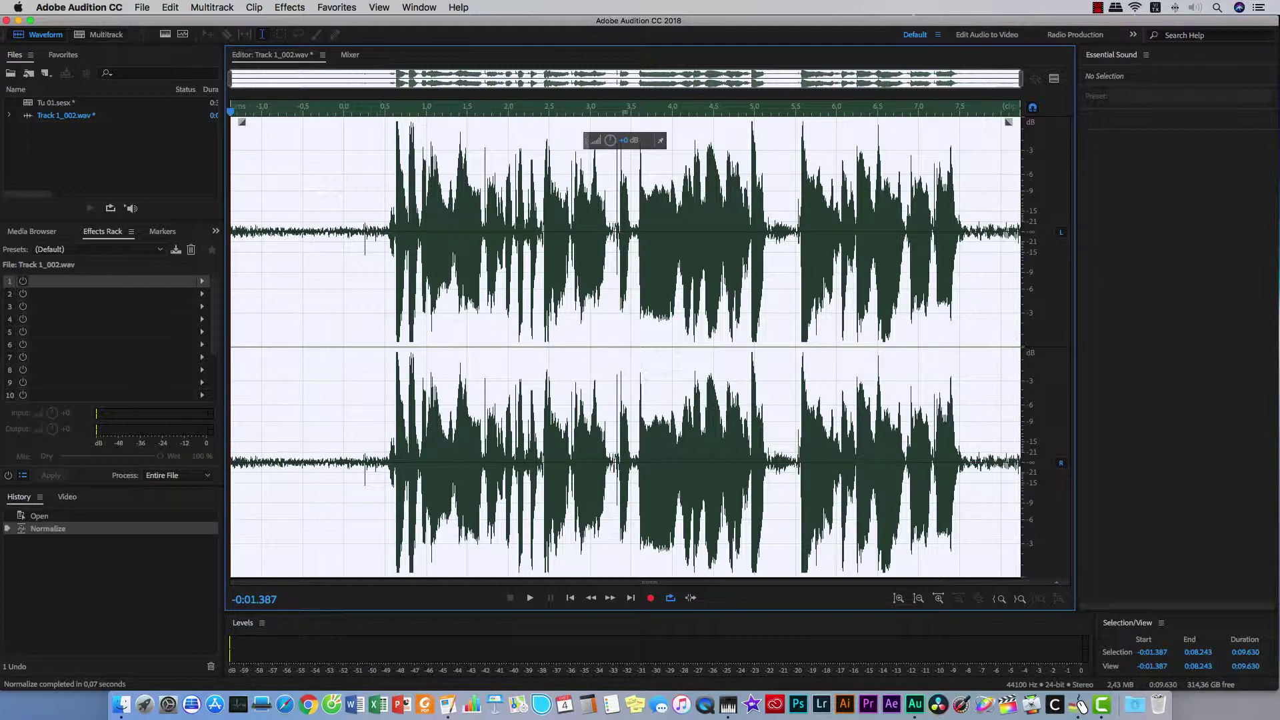
left_click(376, 114)
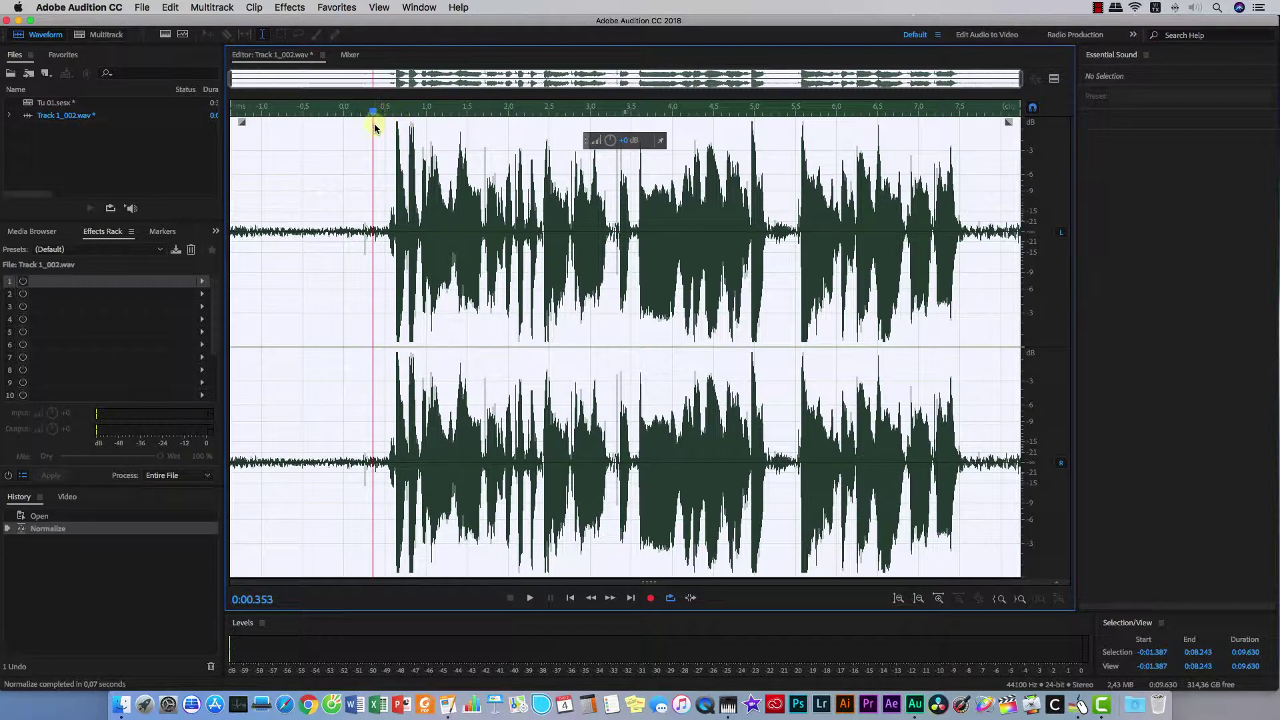
left_click(360, 137)
key("space")
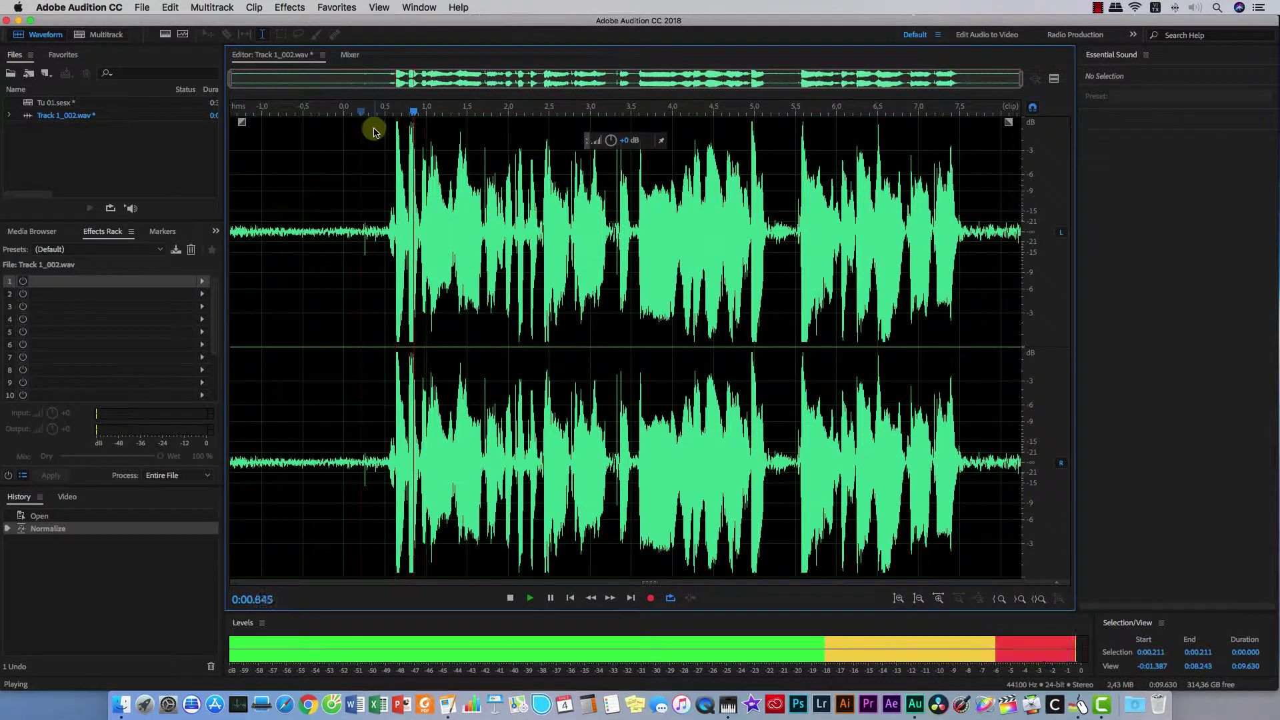
key("space")
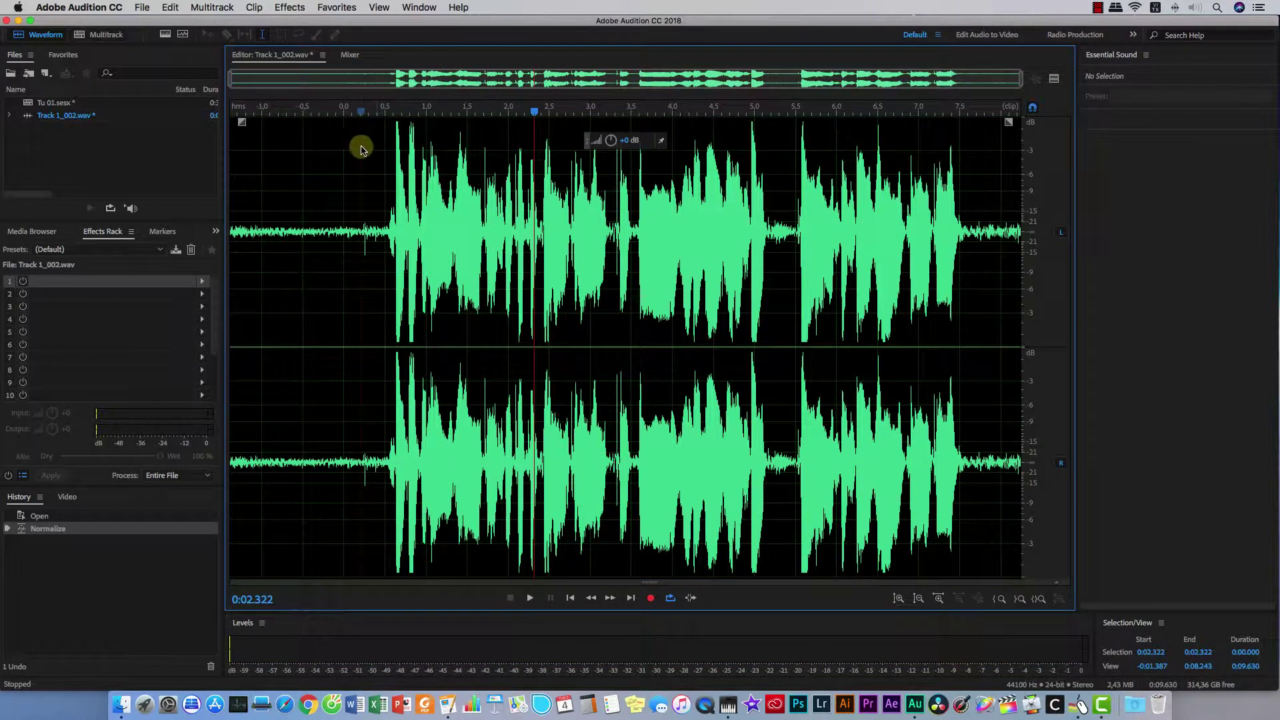
- Review the Normalize process settings under the Amplitude and Compression effects, and close them without applying
left_click(290, 8)
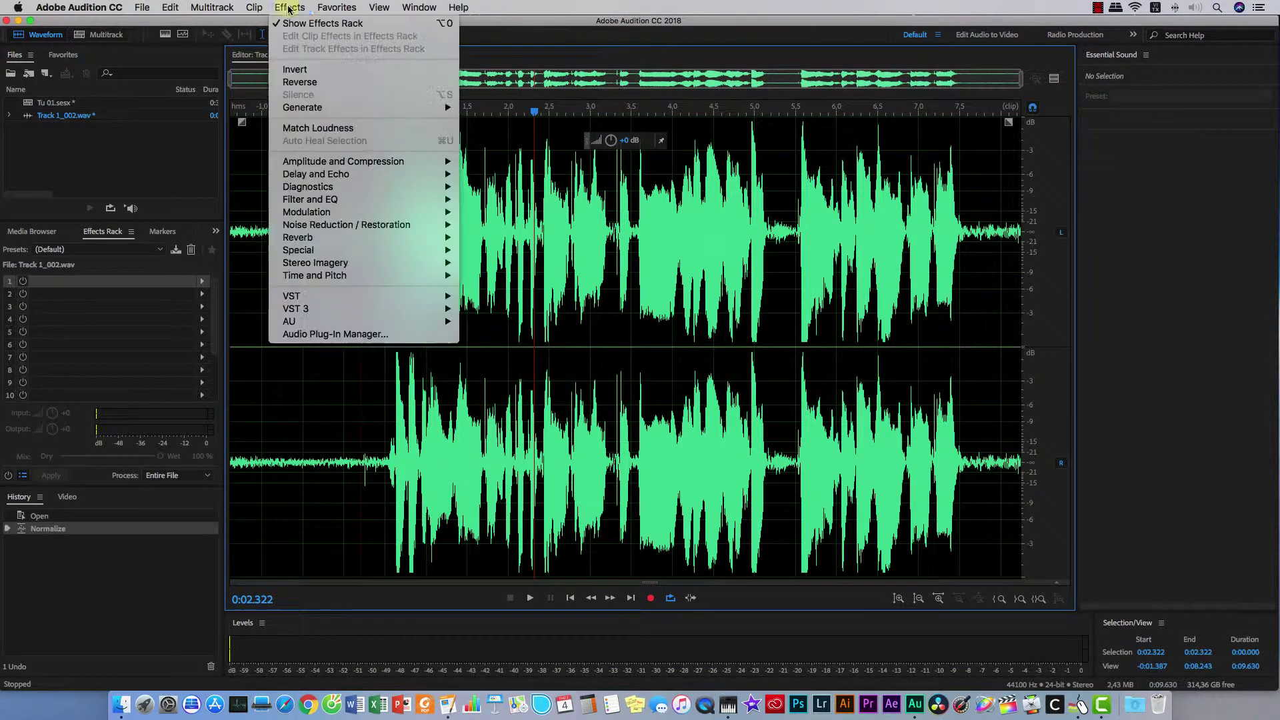
mouse_move(334, 162)
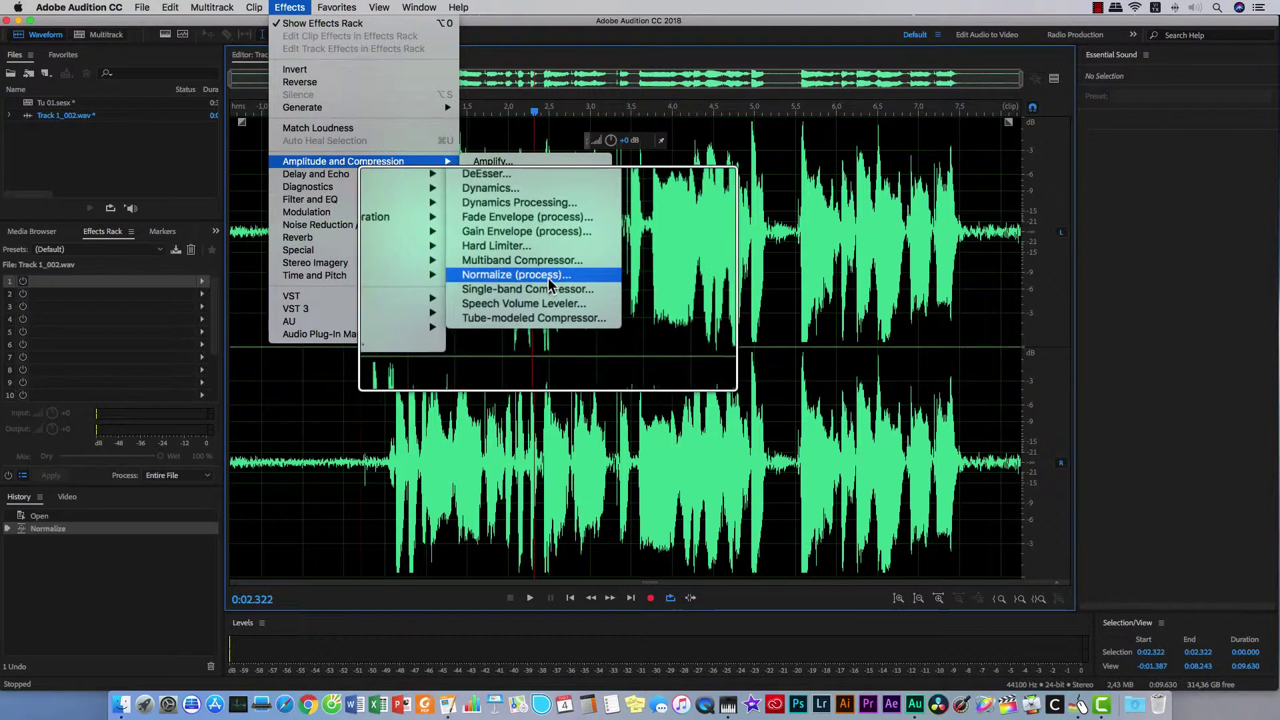
left_click(530, 276)
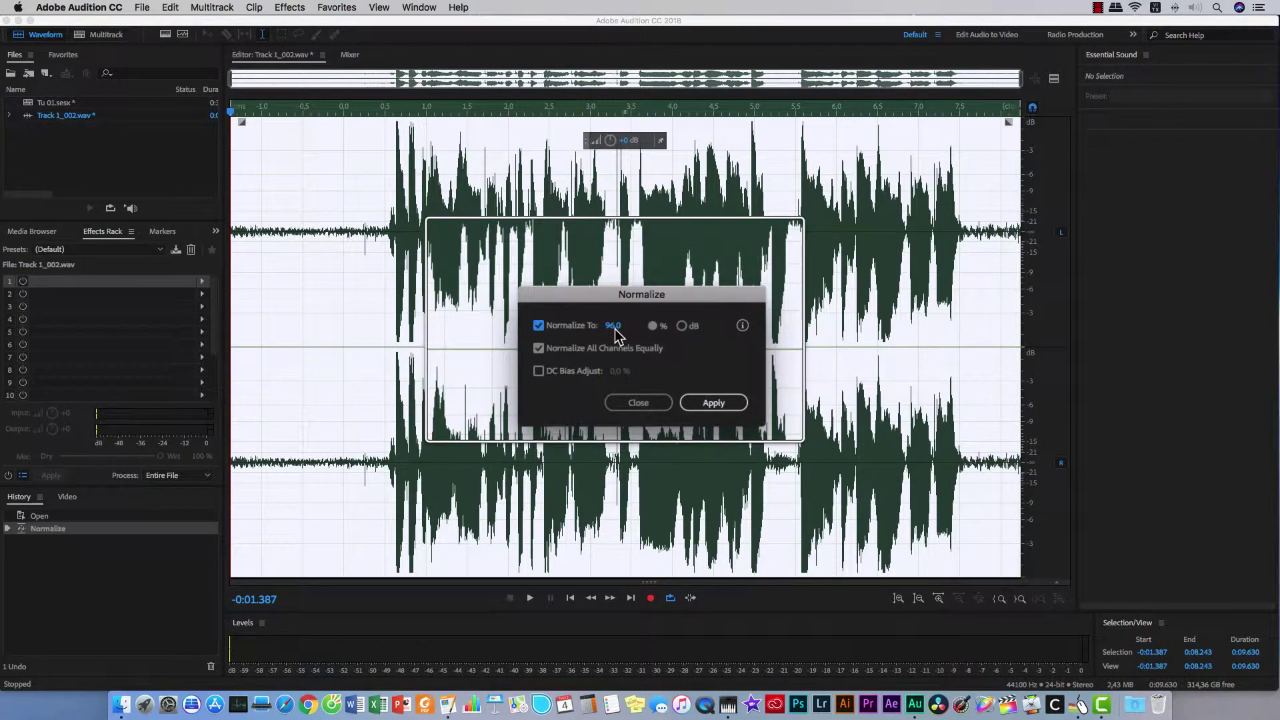
left_click(637, 403)
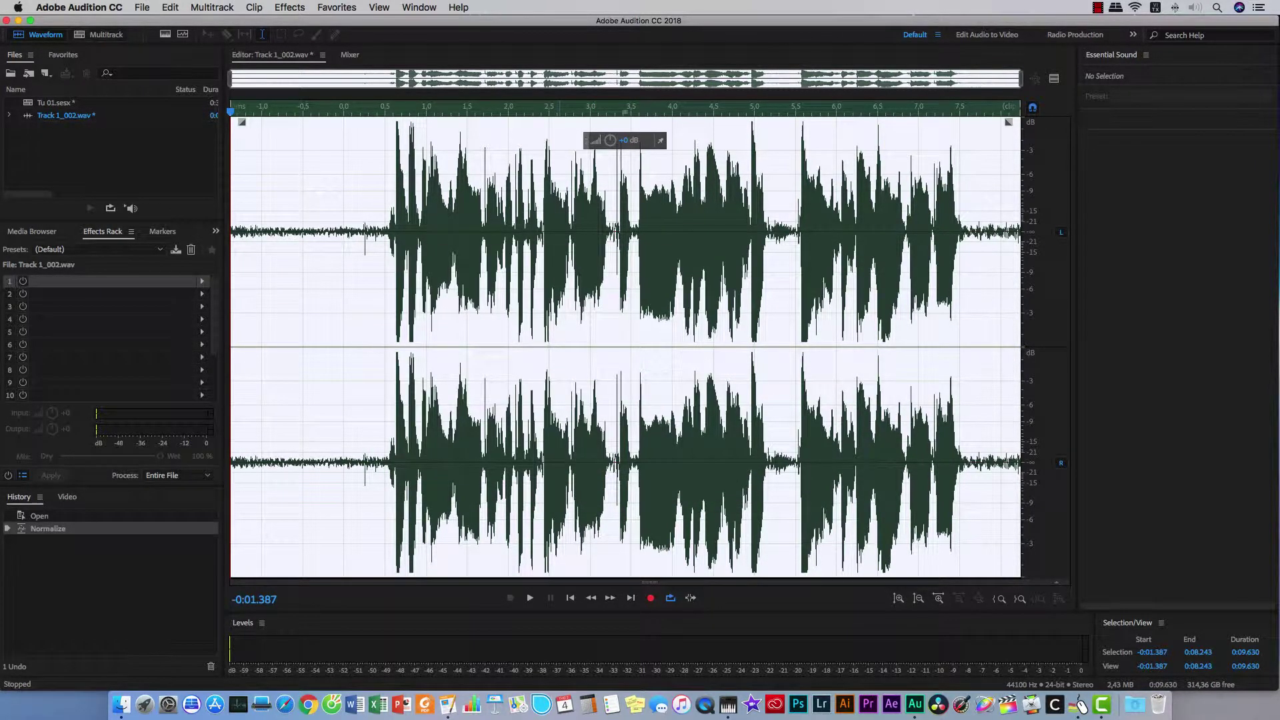
- Switch to the Giao trinh Audition.pages document in Pages and review the course notes on the Amplitude and Compression effects
left_click(450, 701)
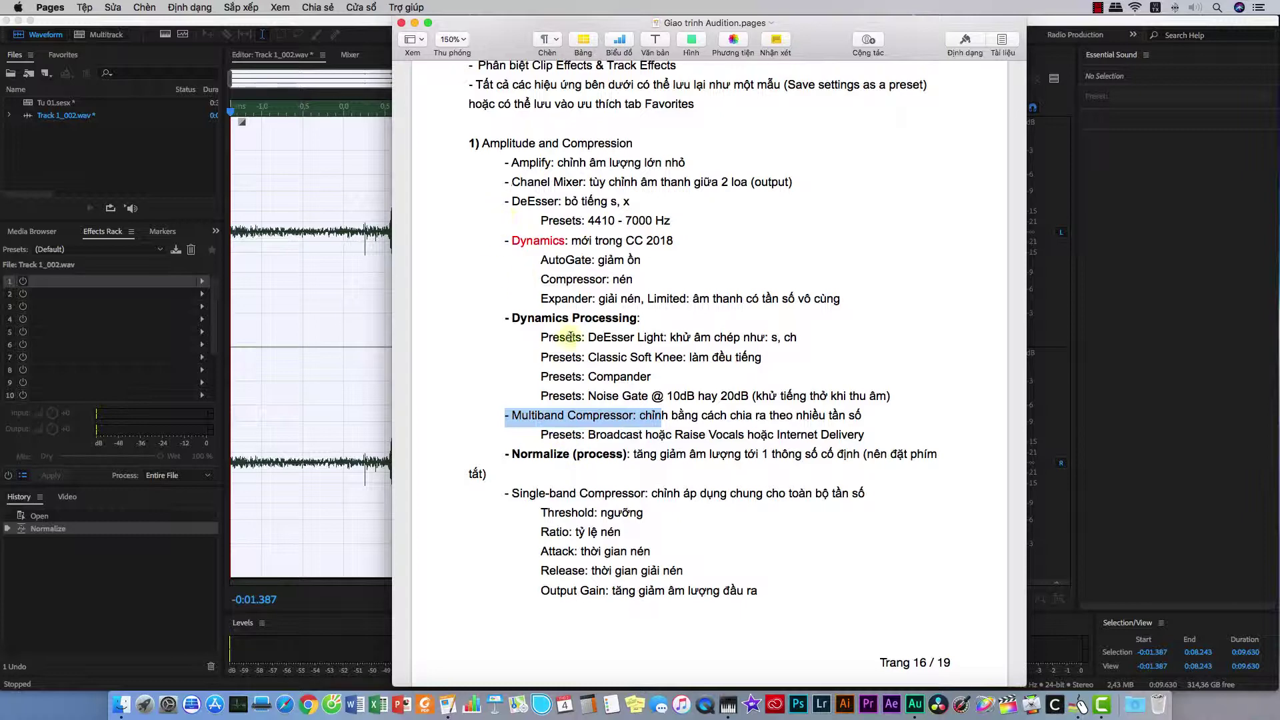
scroll(478, 148, "up", 6)
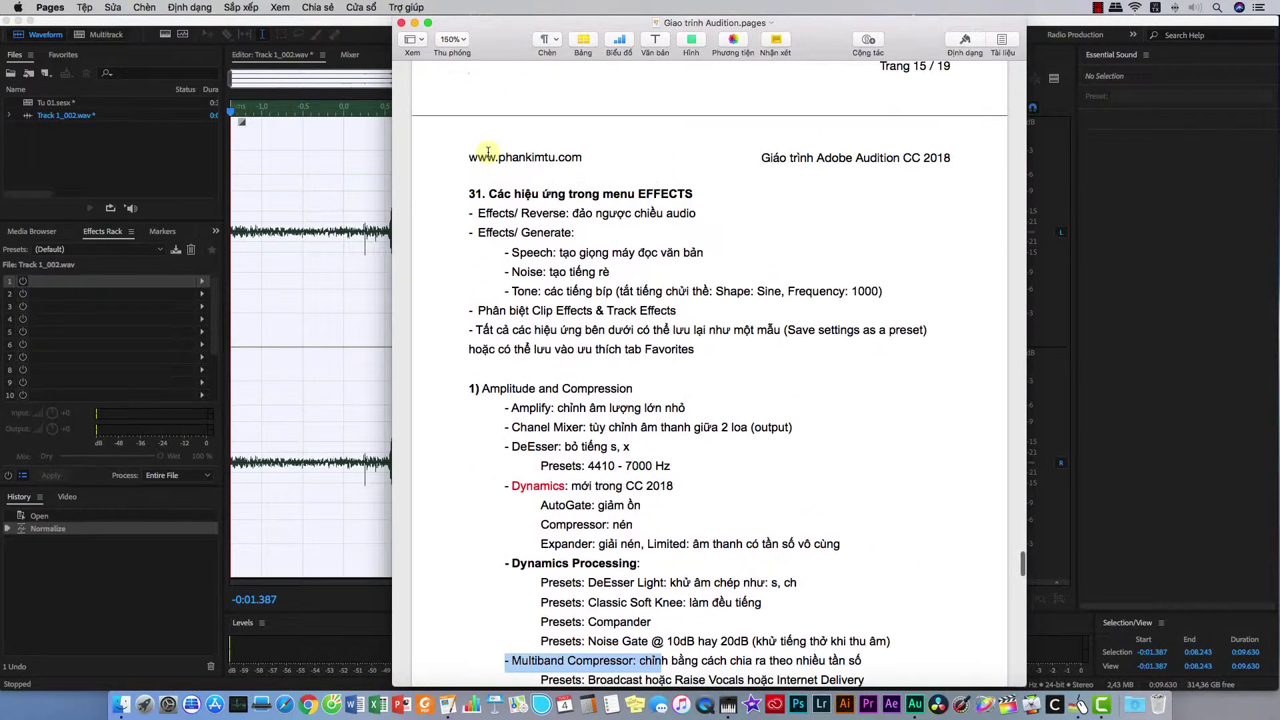
scroll(654, 206, "down", 4)
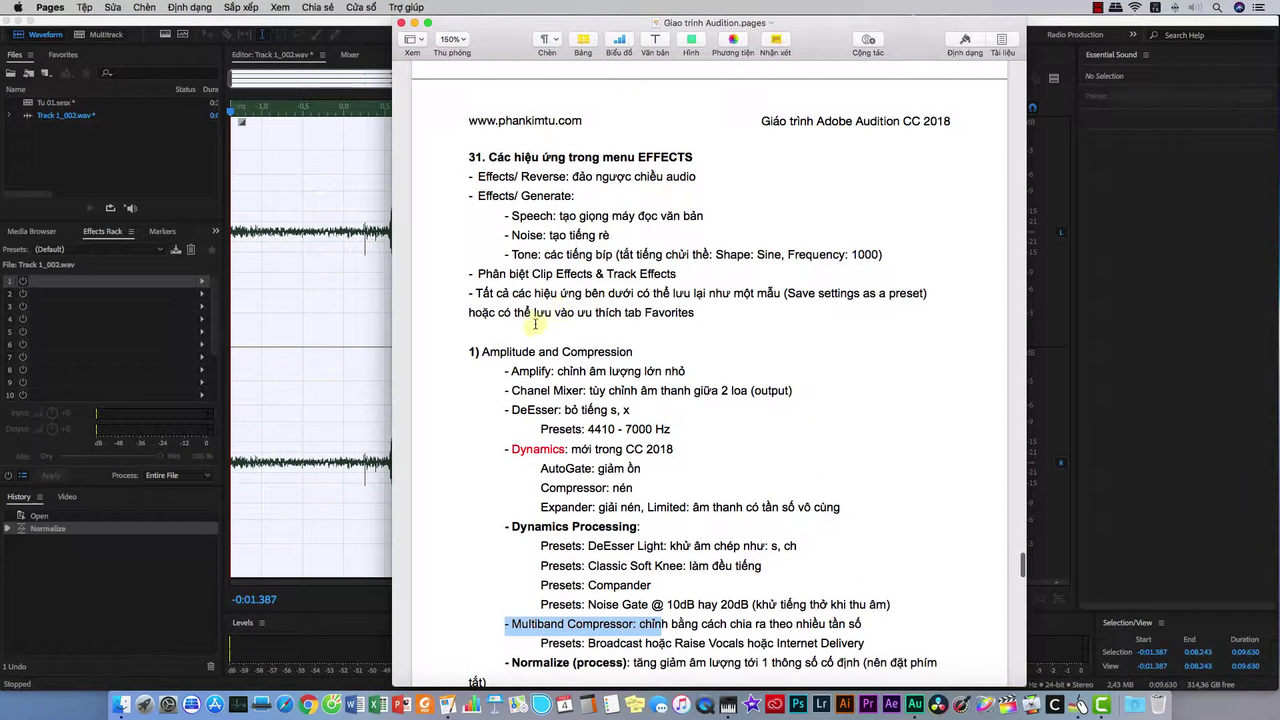
scroll(600, 280, "down", 2)
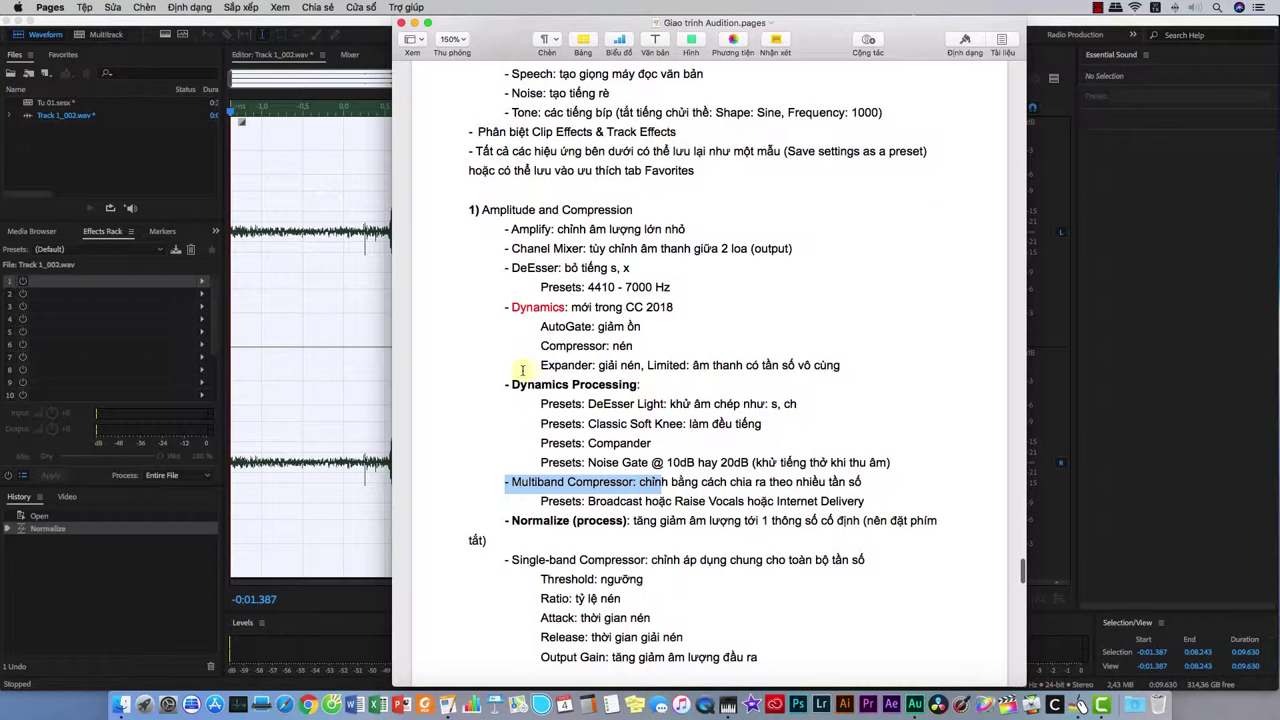
scroll(552, 378, "down", 5)
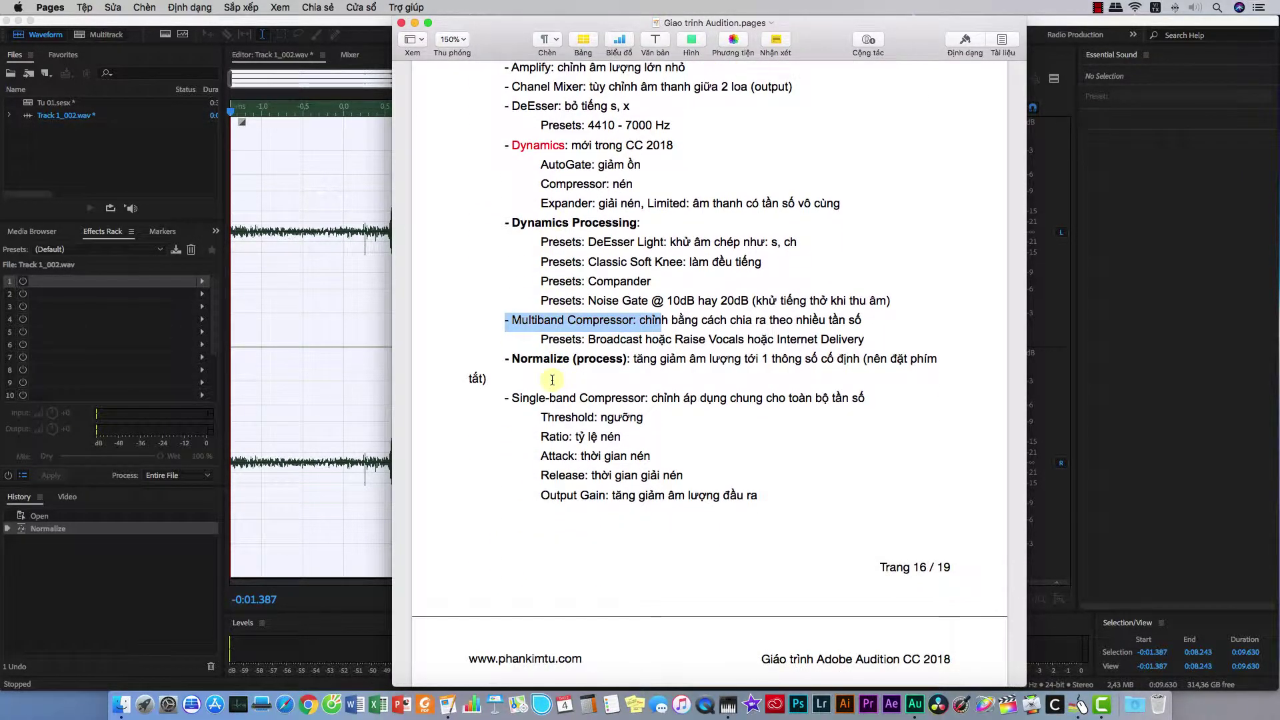
scroll(552, 380, "down", 2)
scroll(553, 380, "up", 6)
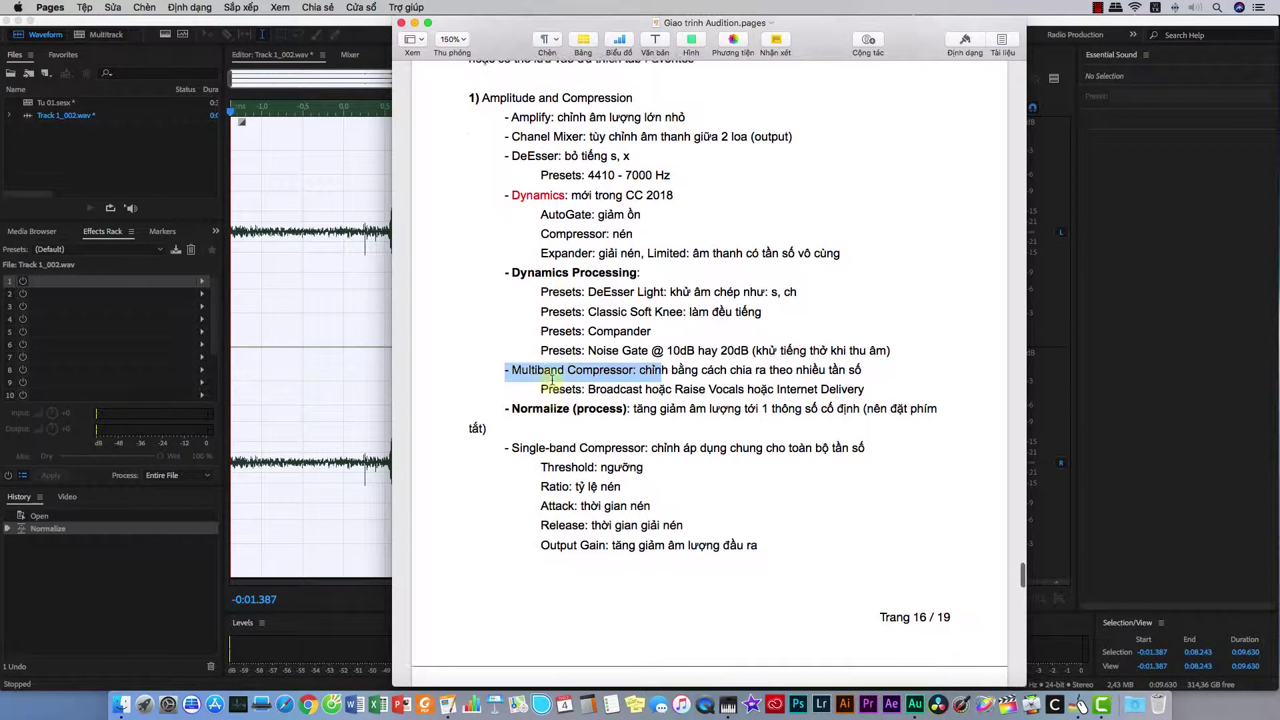
- Examine the course notes on Delay and Echo, Diagnostics, and Filter and EQ, highlighting the Filter and EQ heading
scroll(571, 448, "down", 15)
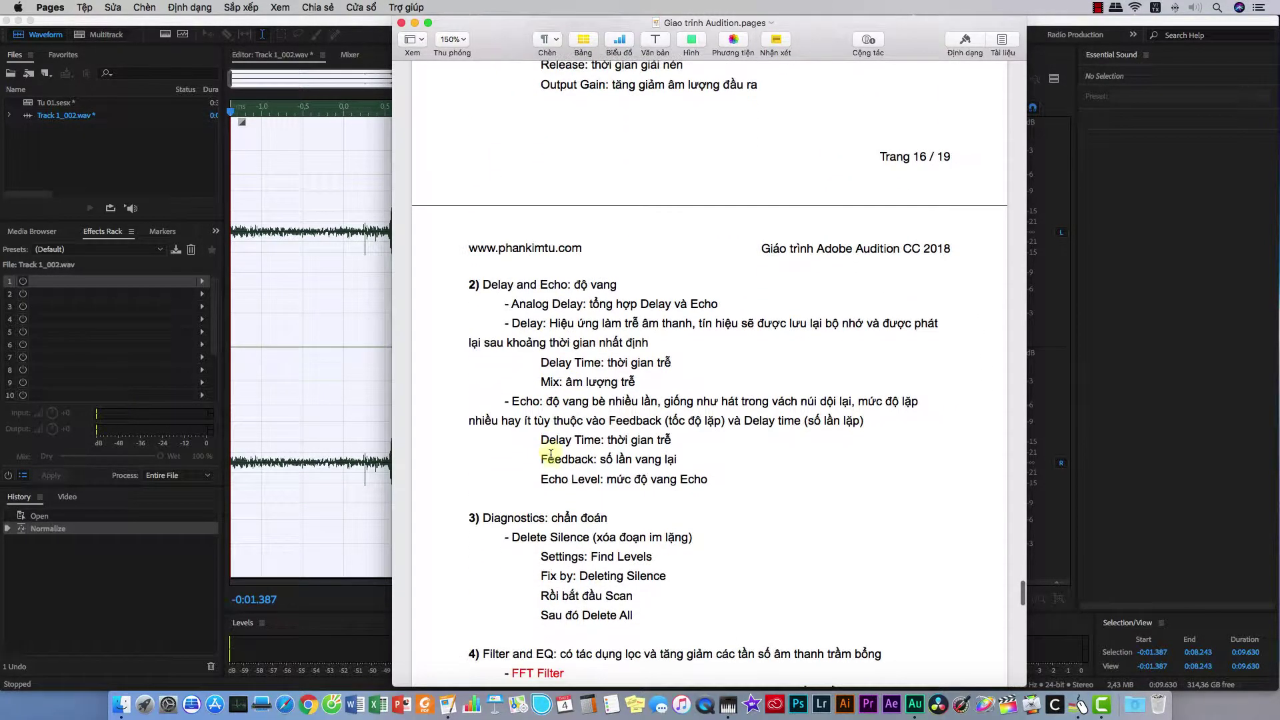
scroll(550, 377, "down", 8)
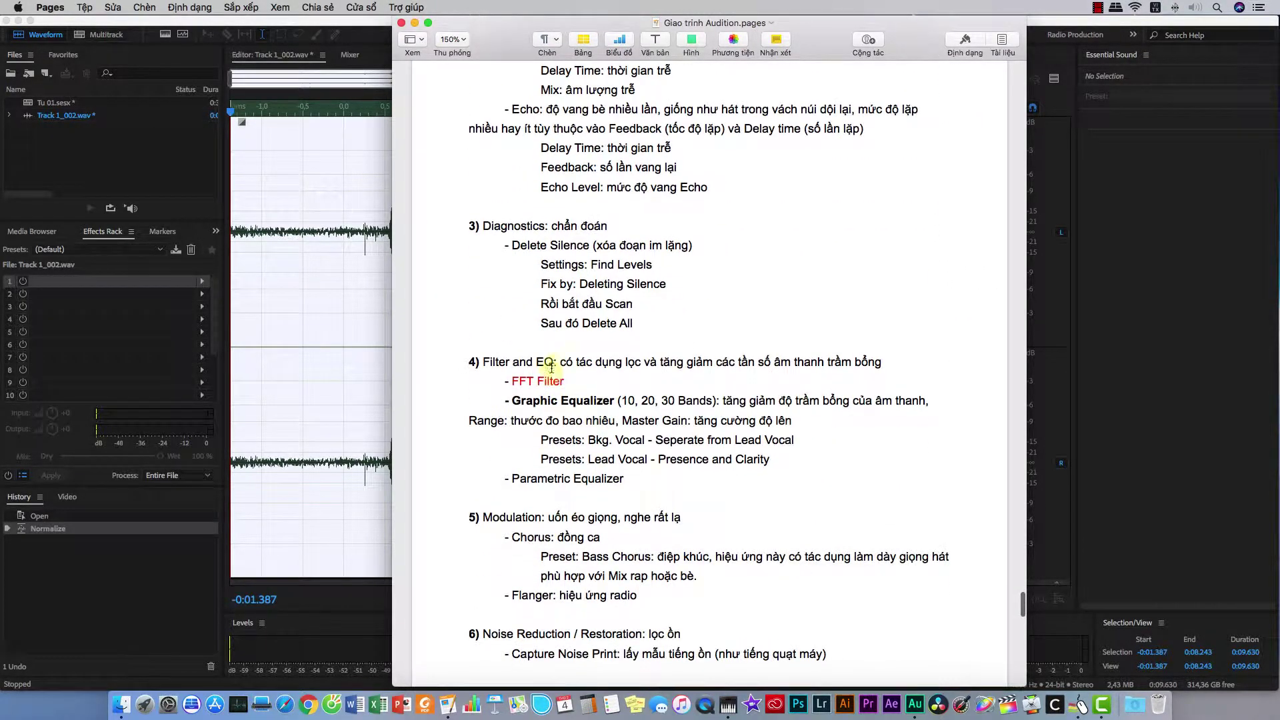
left_click_drag(529, 365, 500, 364)
scroll(566, 377, "up", 7)
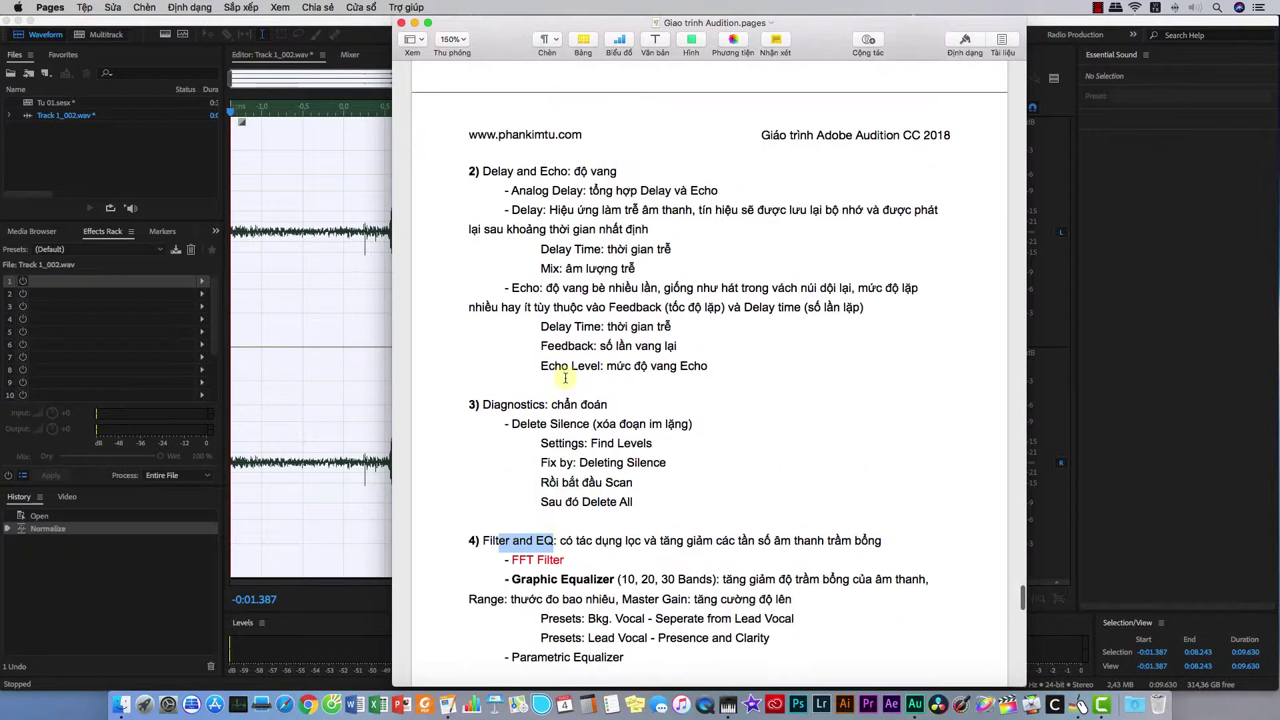
scroll(566, 377, "up", 8)
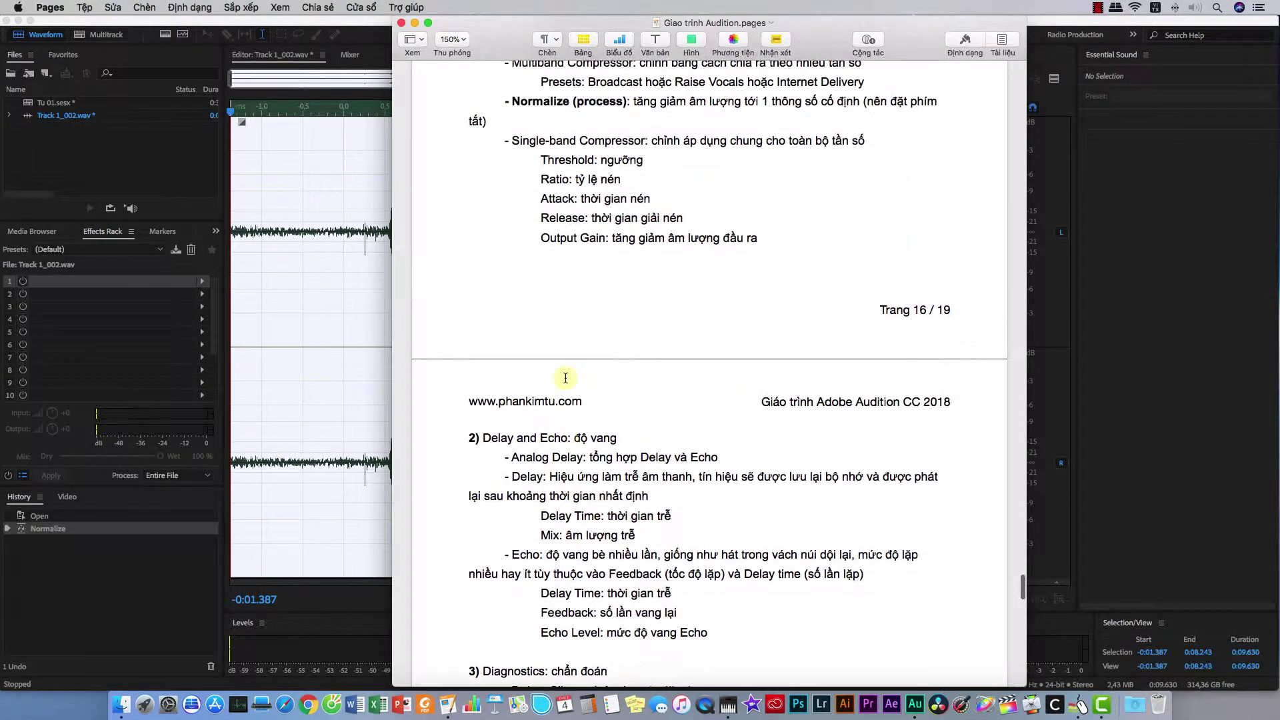
scroll(566, 378, "up", 2)
scroll(566, 378, "down", 8)
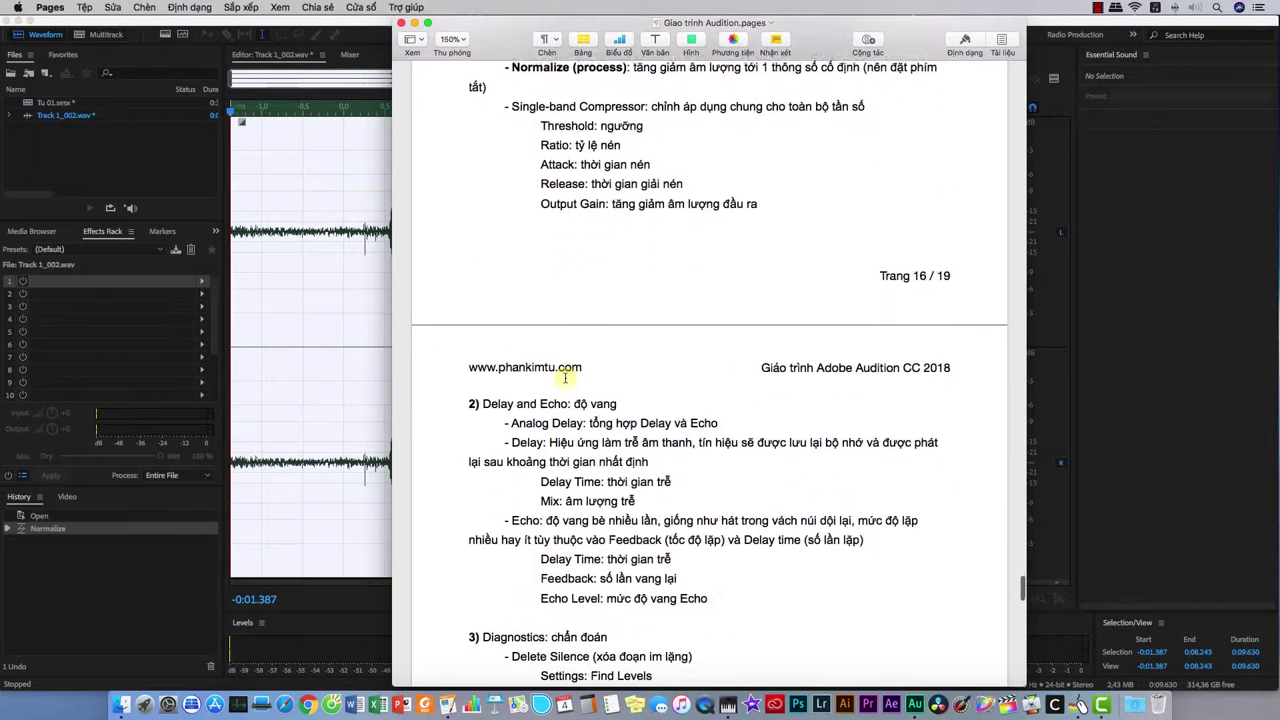
scroll(565, 377, "down", 1)
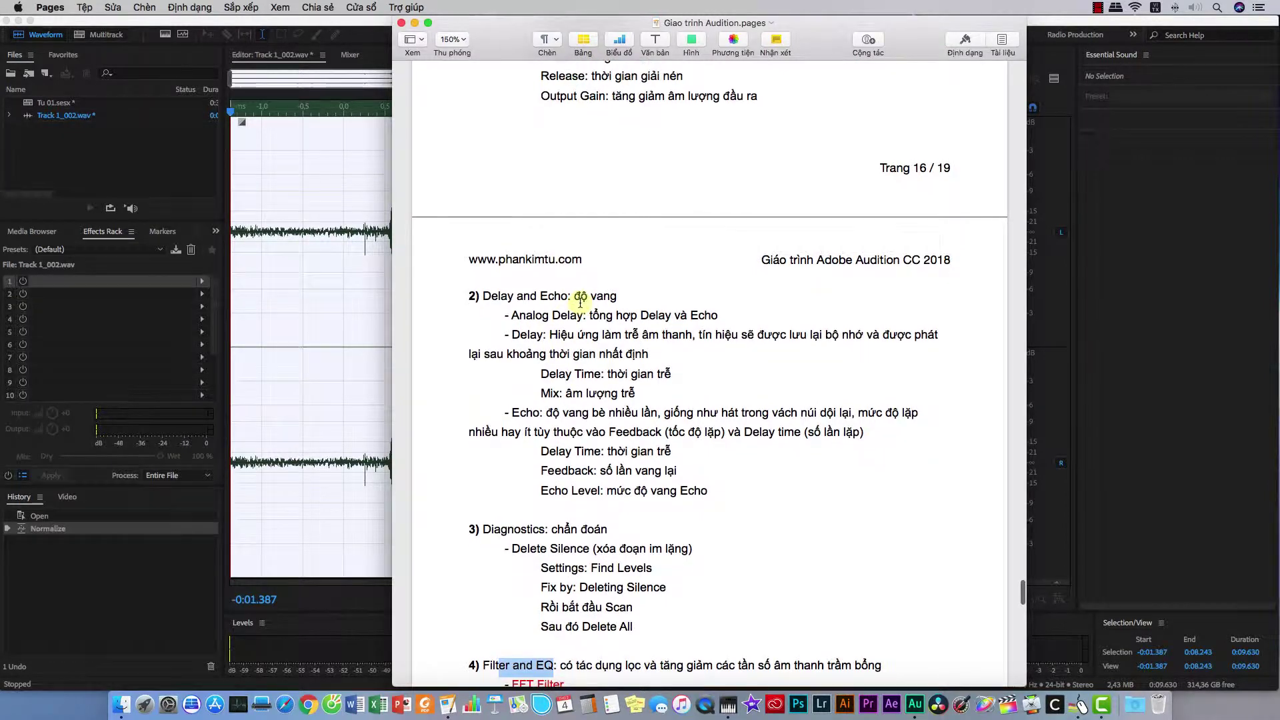
- Highlight the start of the Noise Reduction / Restoration heading in the notes and look over the surrounding effect sections
scroll(573, 447, "down", 15)
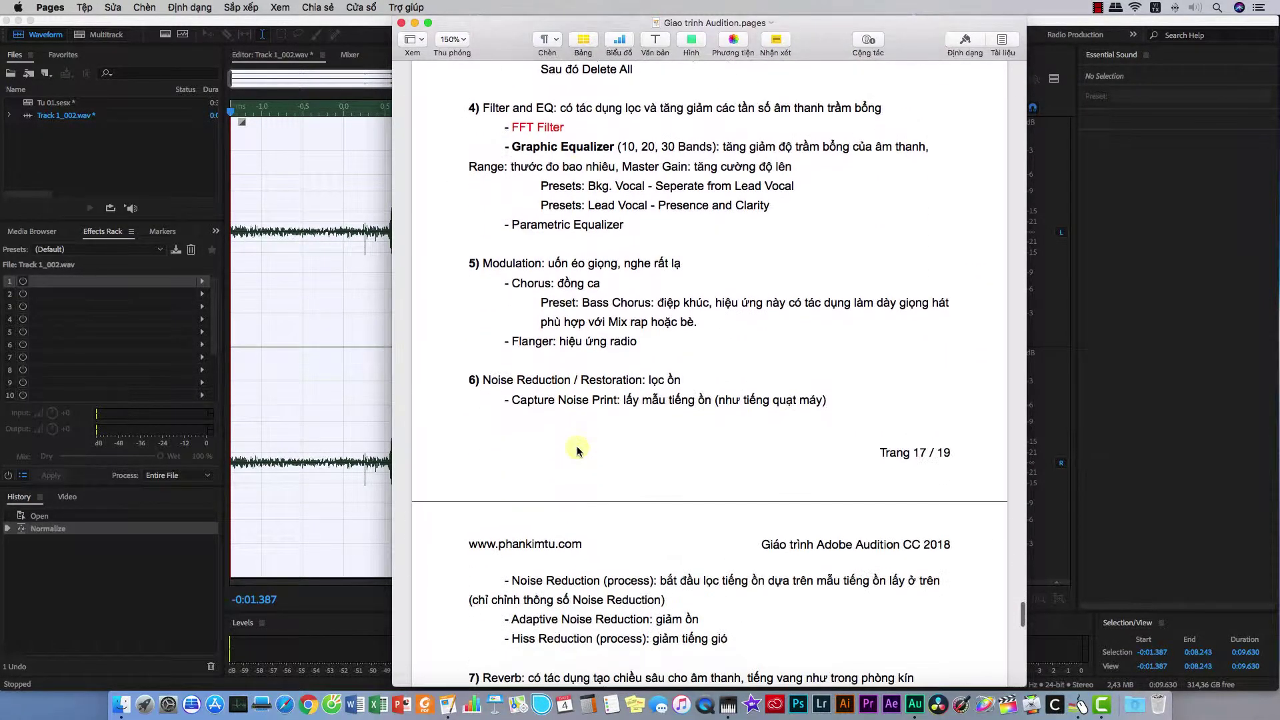
left_click_drag(469, 380, 526, 381)
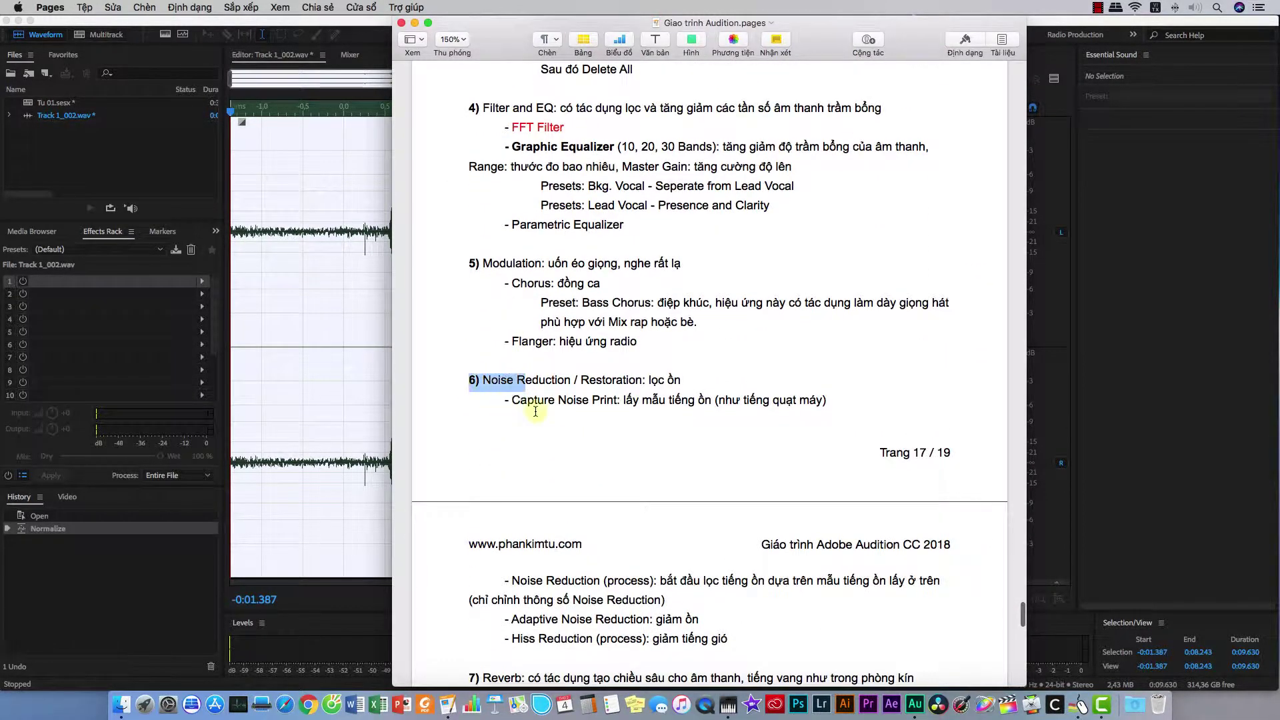
scroll(528, 413, "down", 6)
scroll(533, 413, "up", 16)
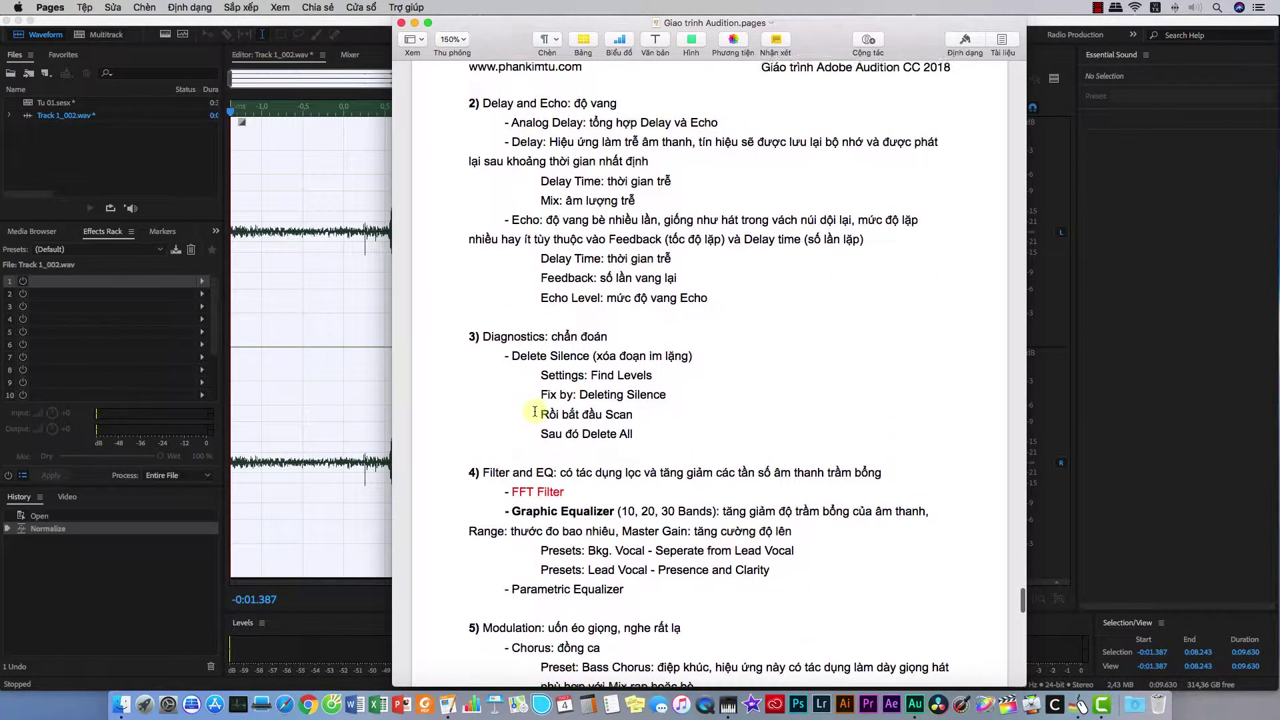